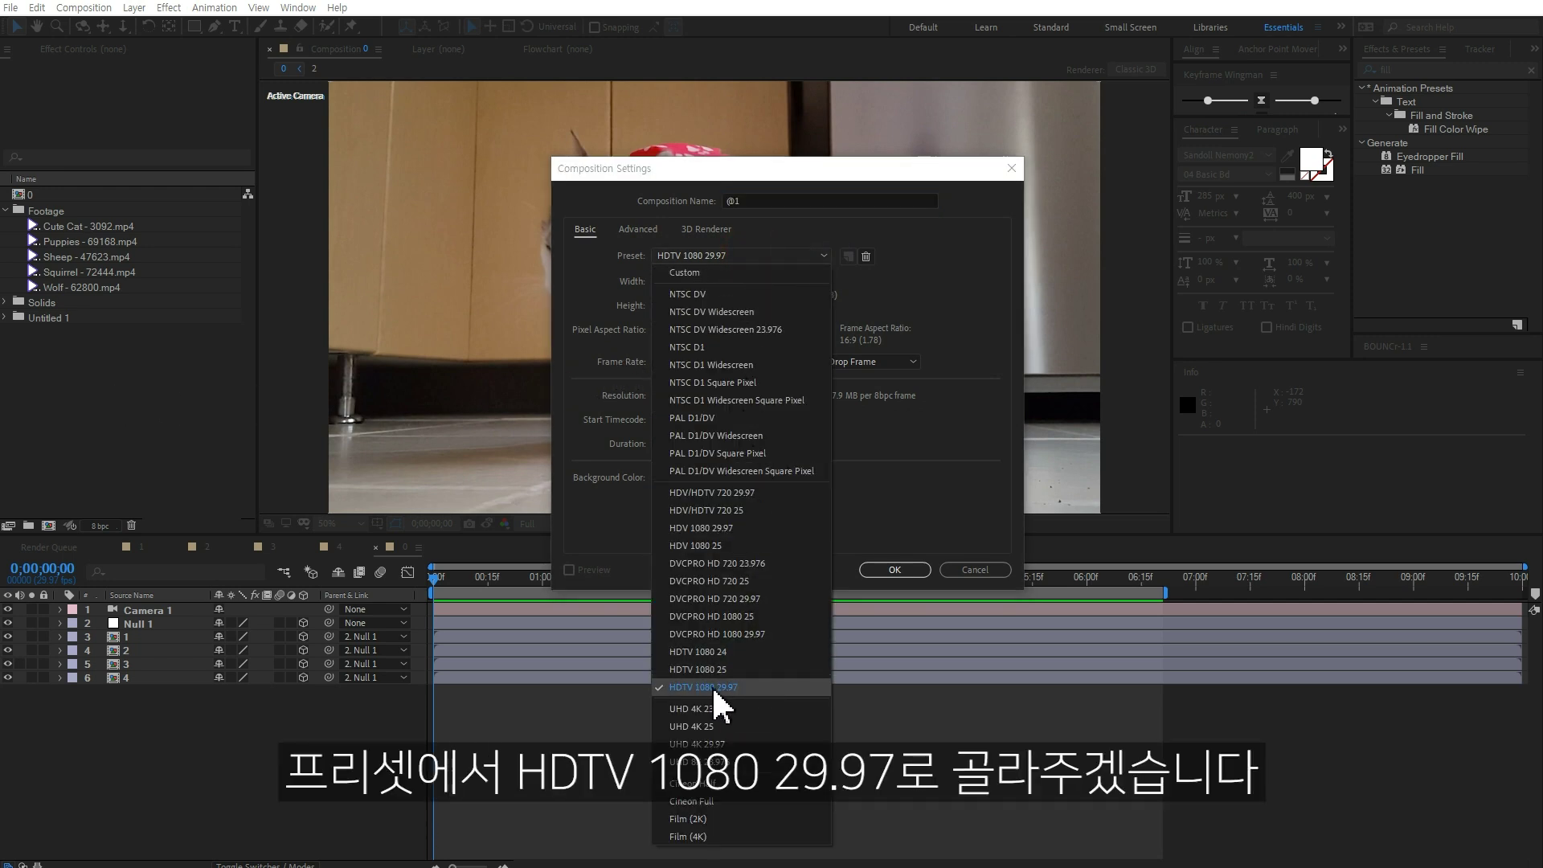
Step: Set up composition @1 with the HDTV 1080 29.97 preset and a 30-second duration
left_click(706, 687)
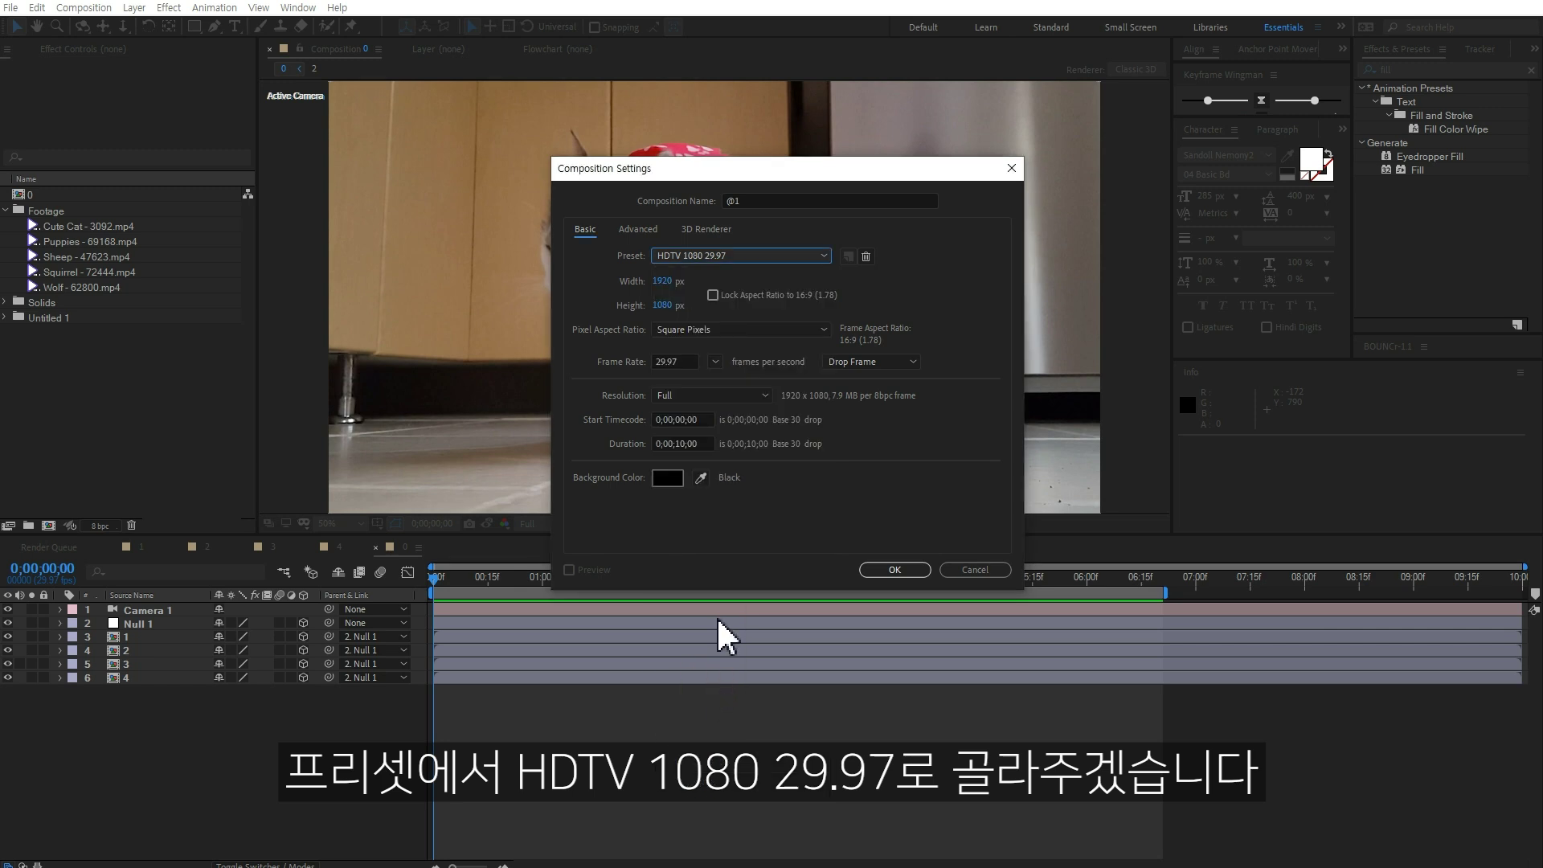
left_click(701, 443)
type("30.")
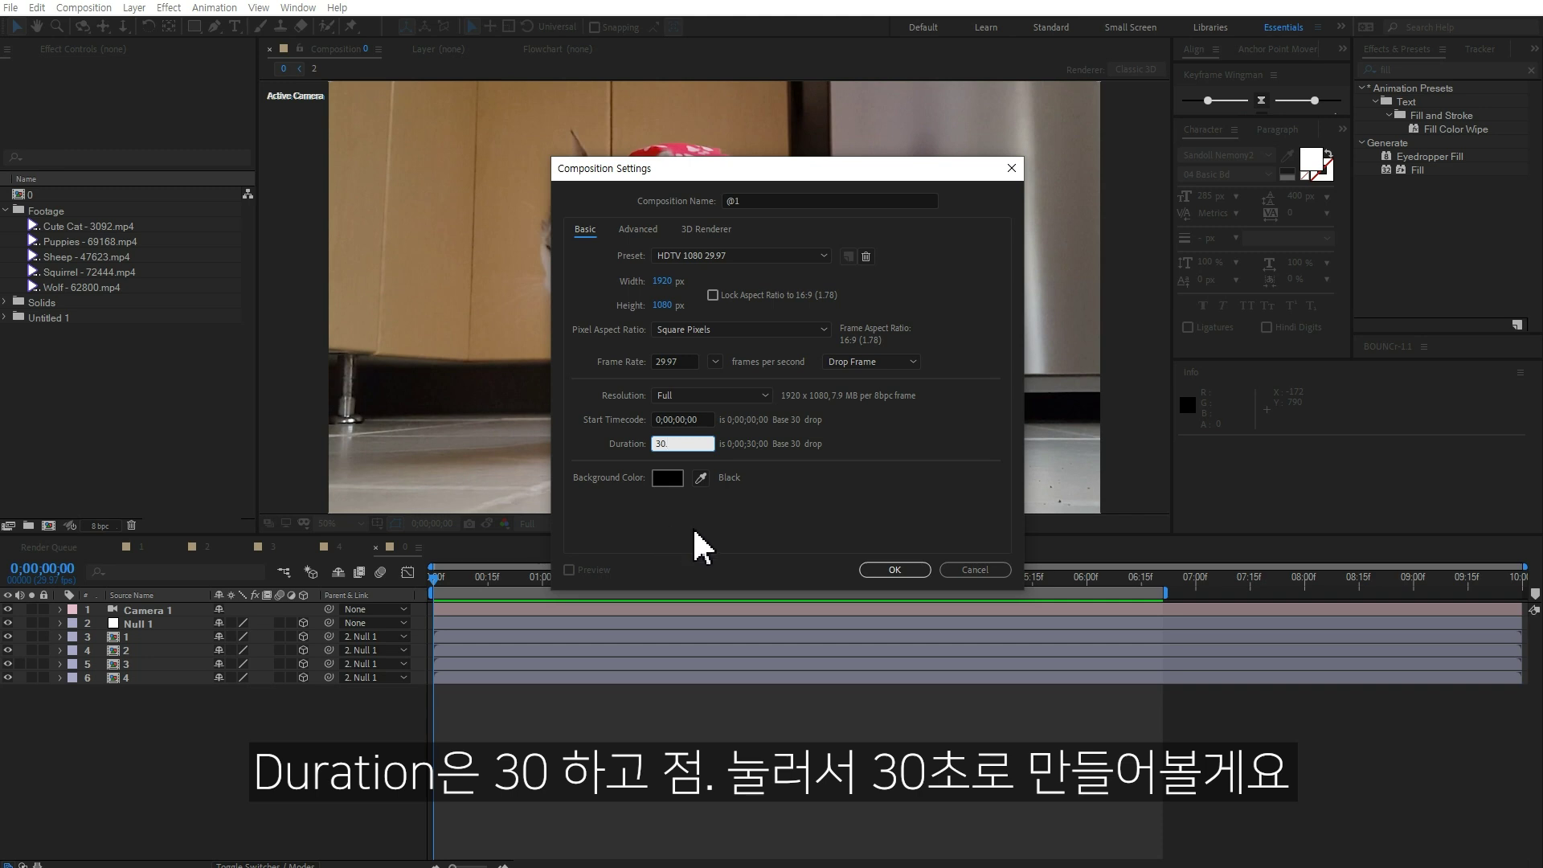
key("Return")
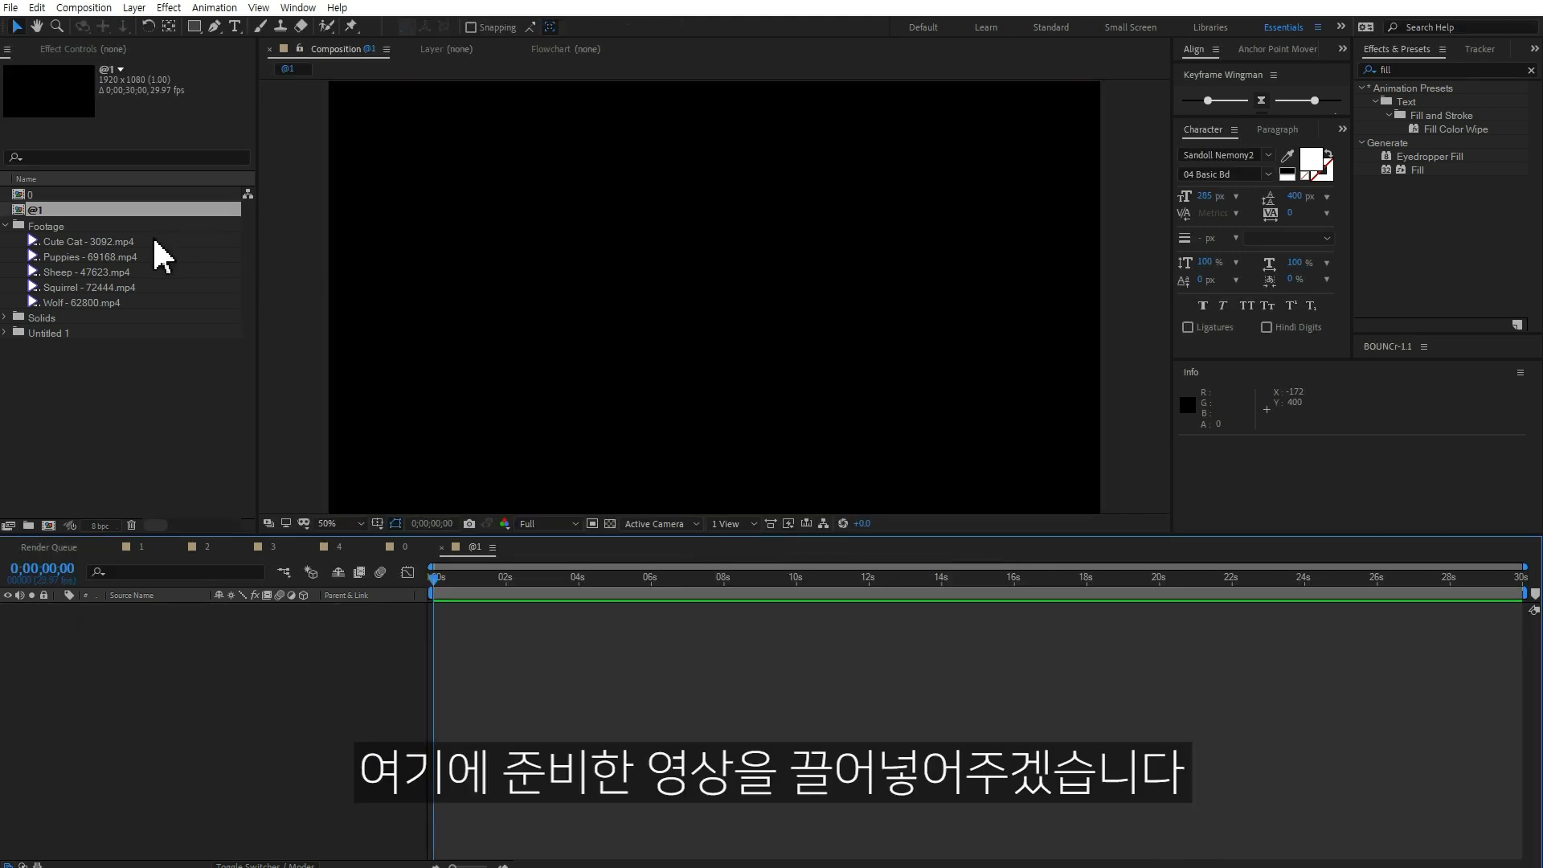
Step: Add the Cute Cat clip to composition @1
left_click(121, 242)
left_click_drag(121, 242, 276, 627)
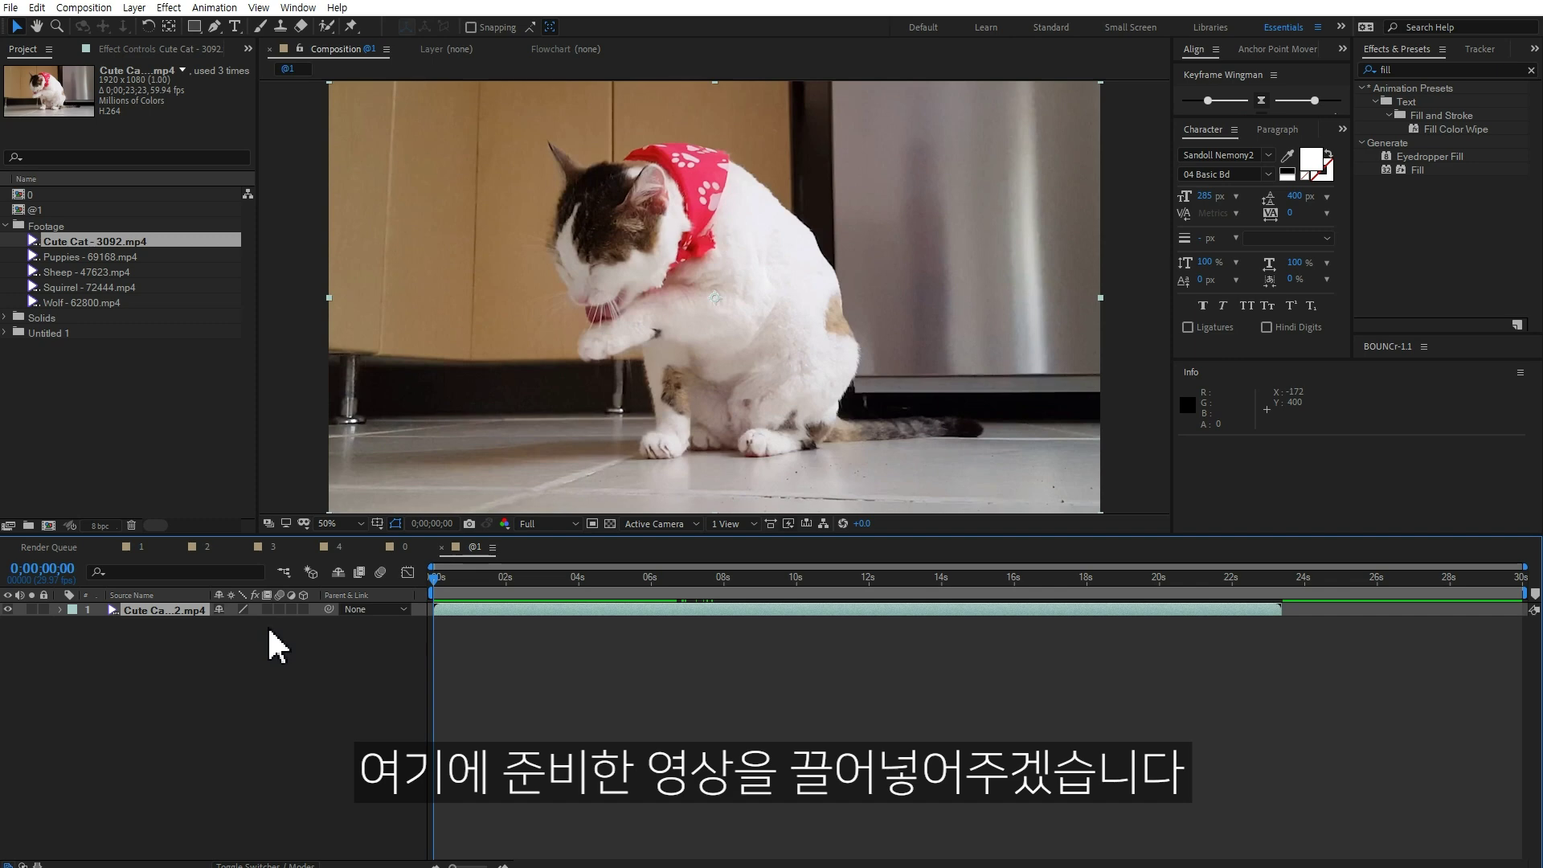
mouse_move(450, 578)
left_mouse_down()
mouse_move(552, 577)
mouse_move(430, 577)
left_mouse_up()
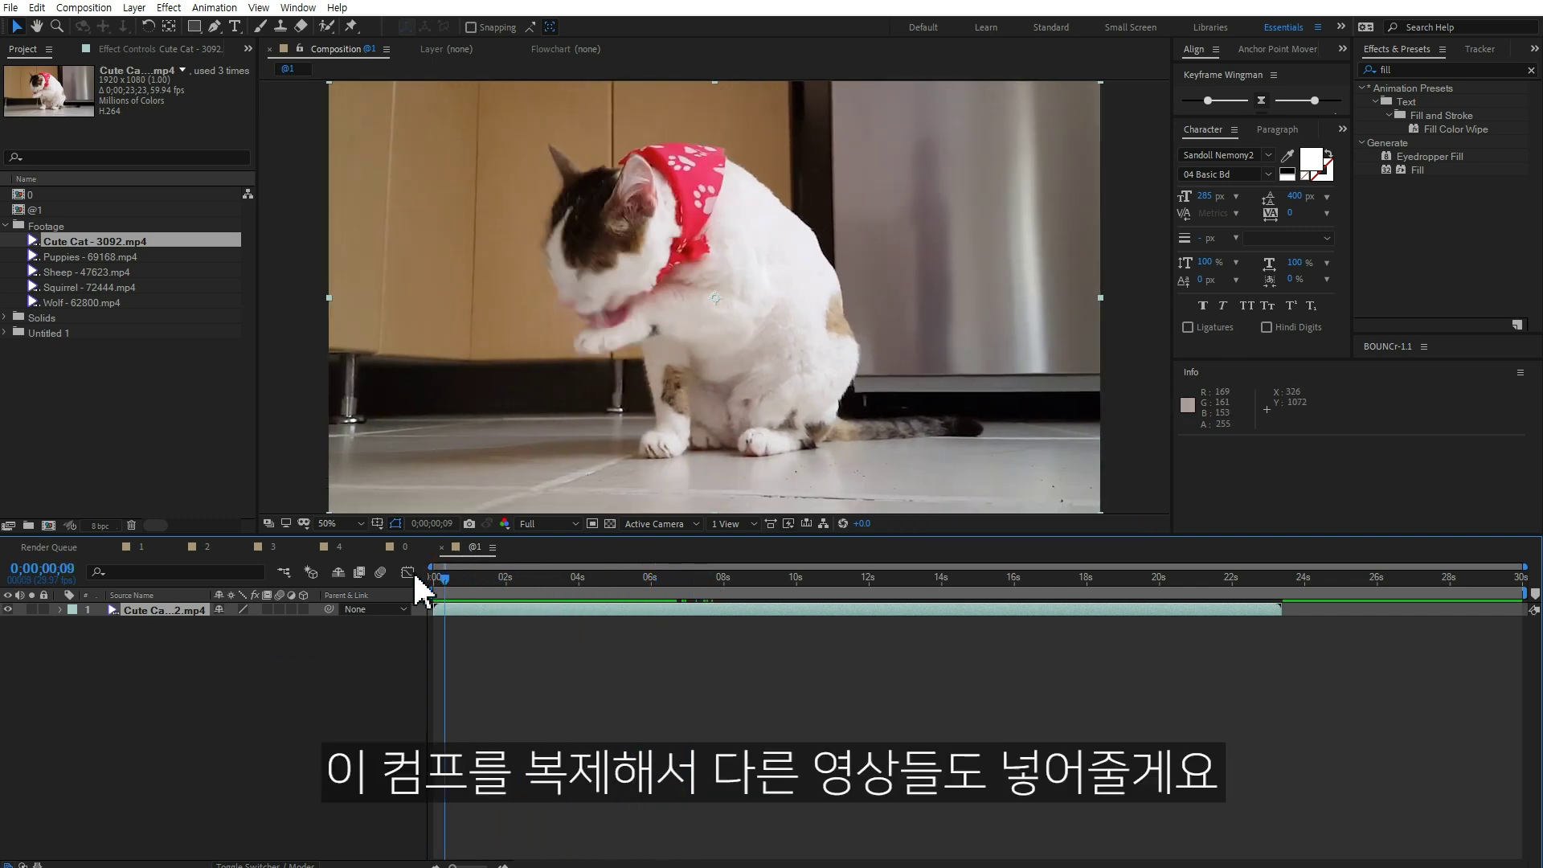
Step: Duplicate @1 as @2 and replace its cat layer with the Puppies clip
left_click(40, 211)
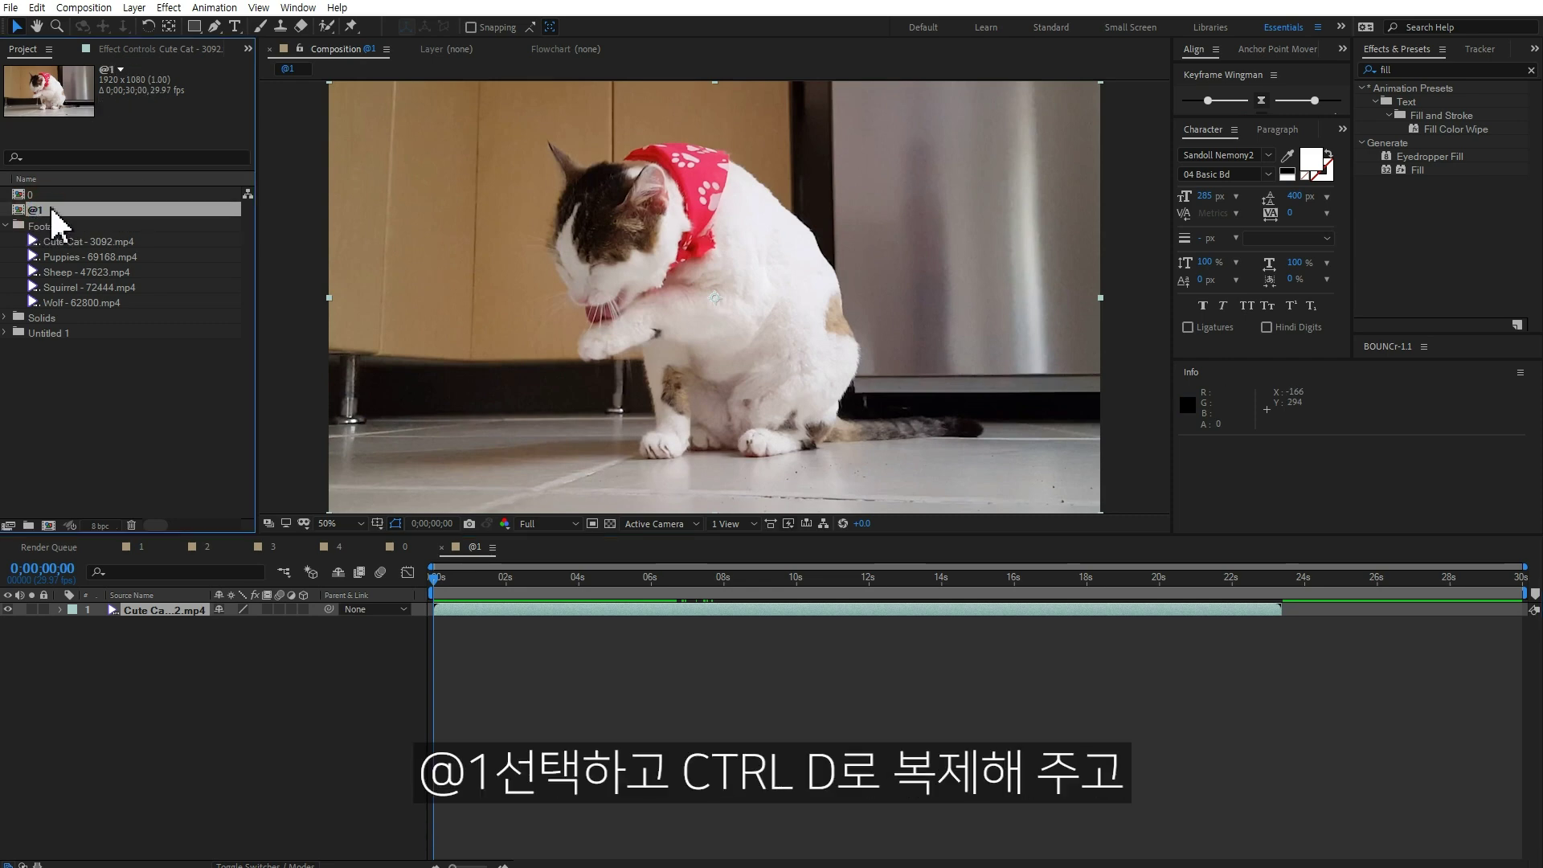
key("ctrl+d")
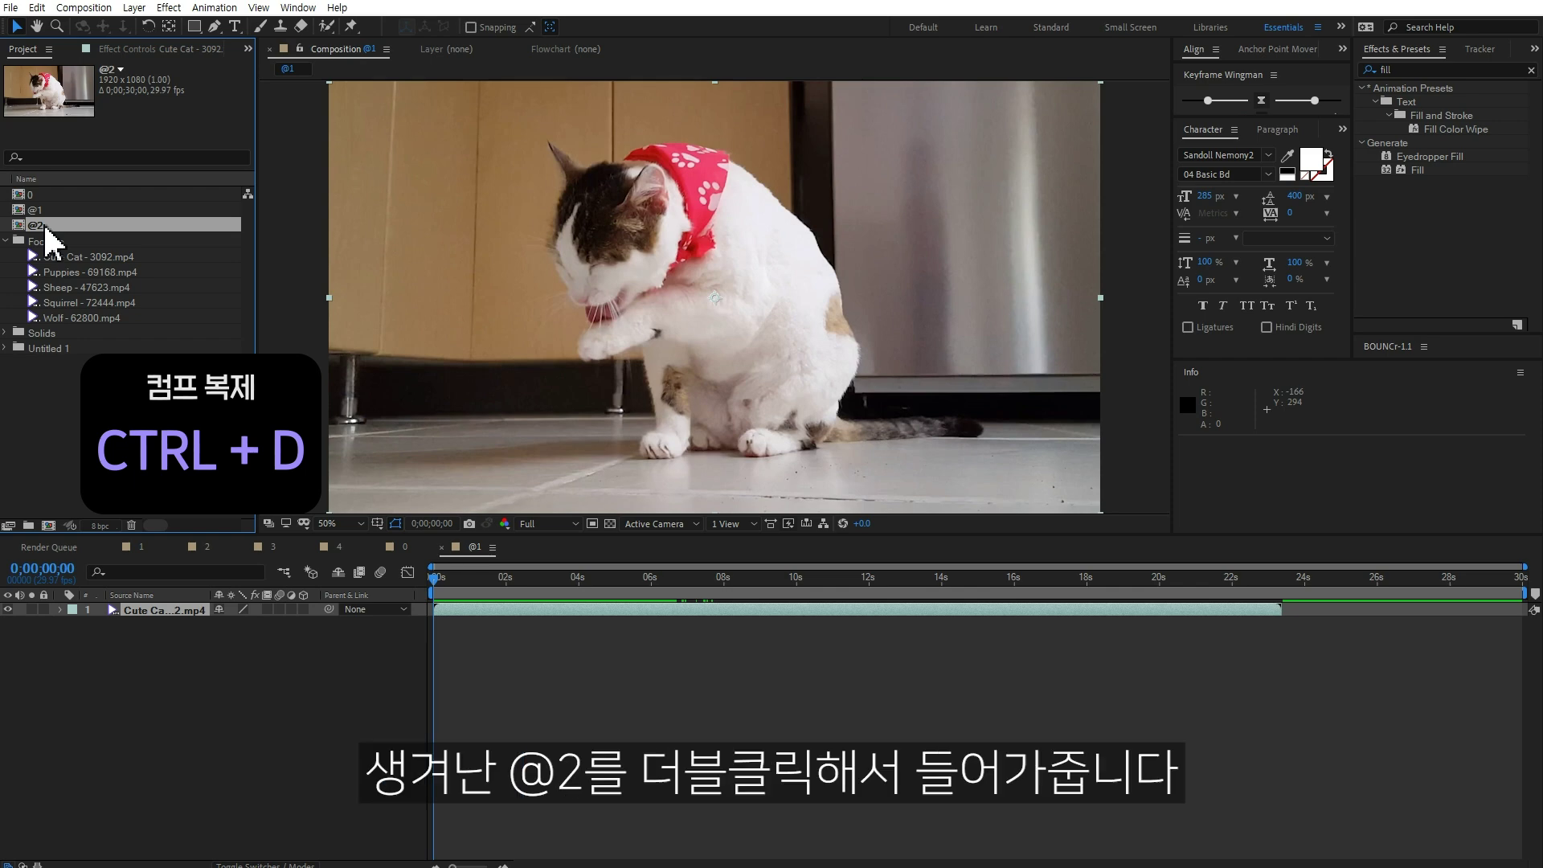
double_click(45, 228)
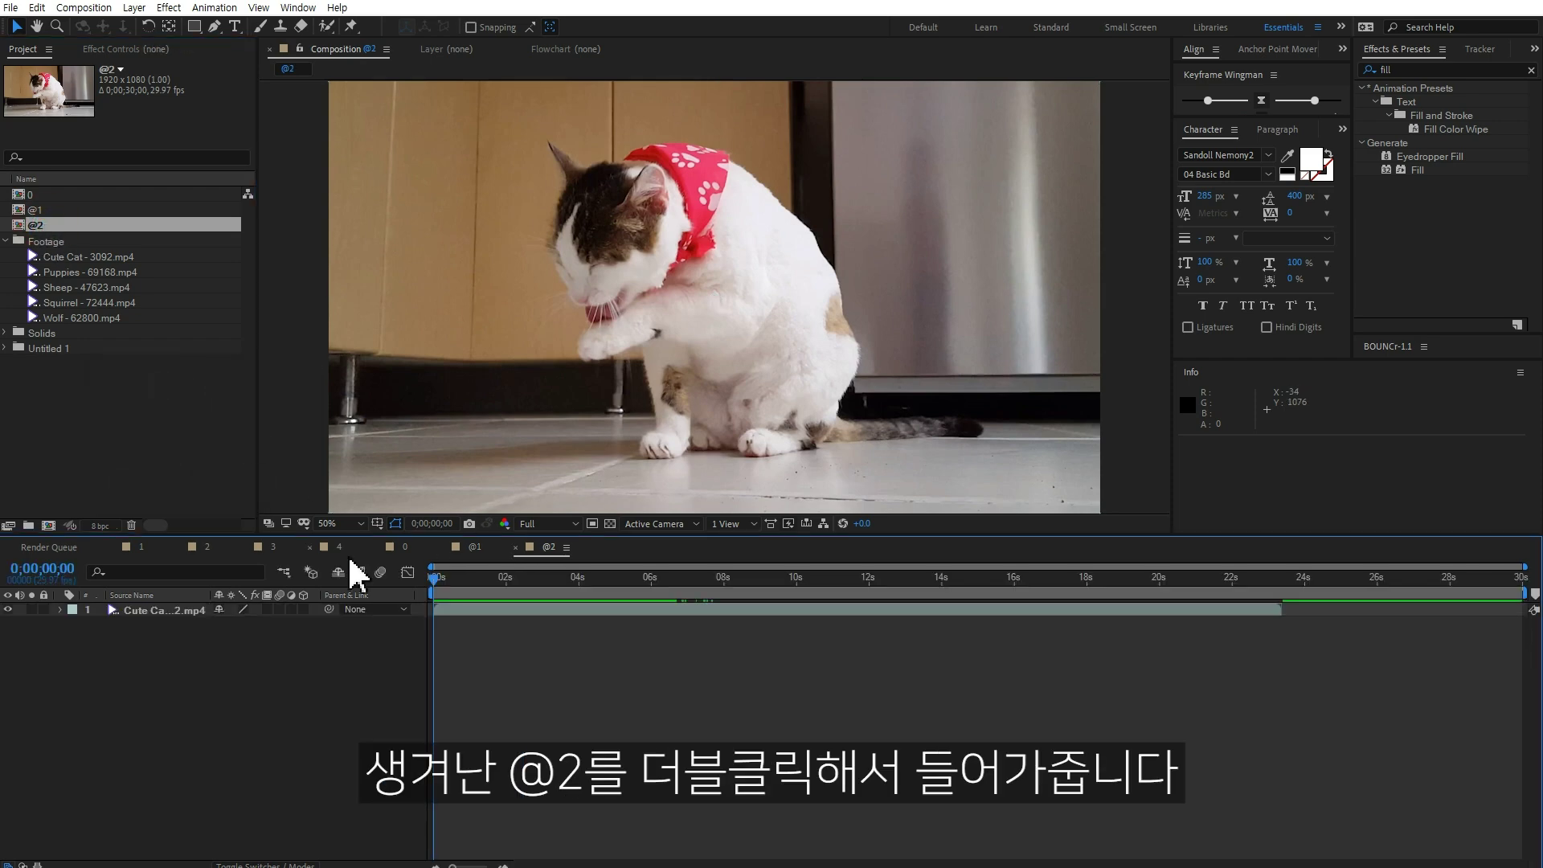
left_click(185, 611)
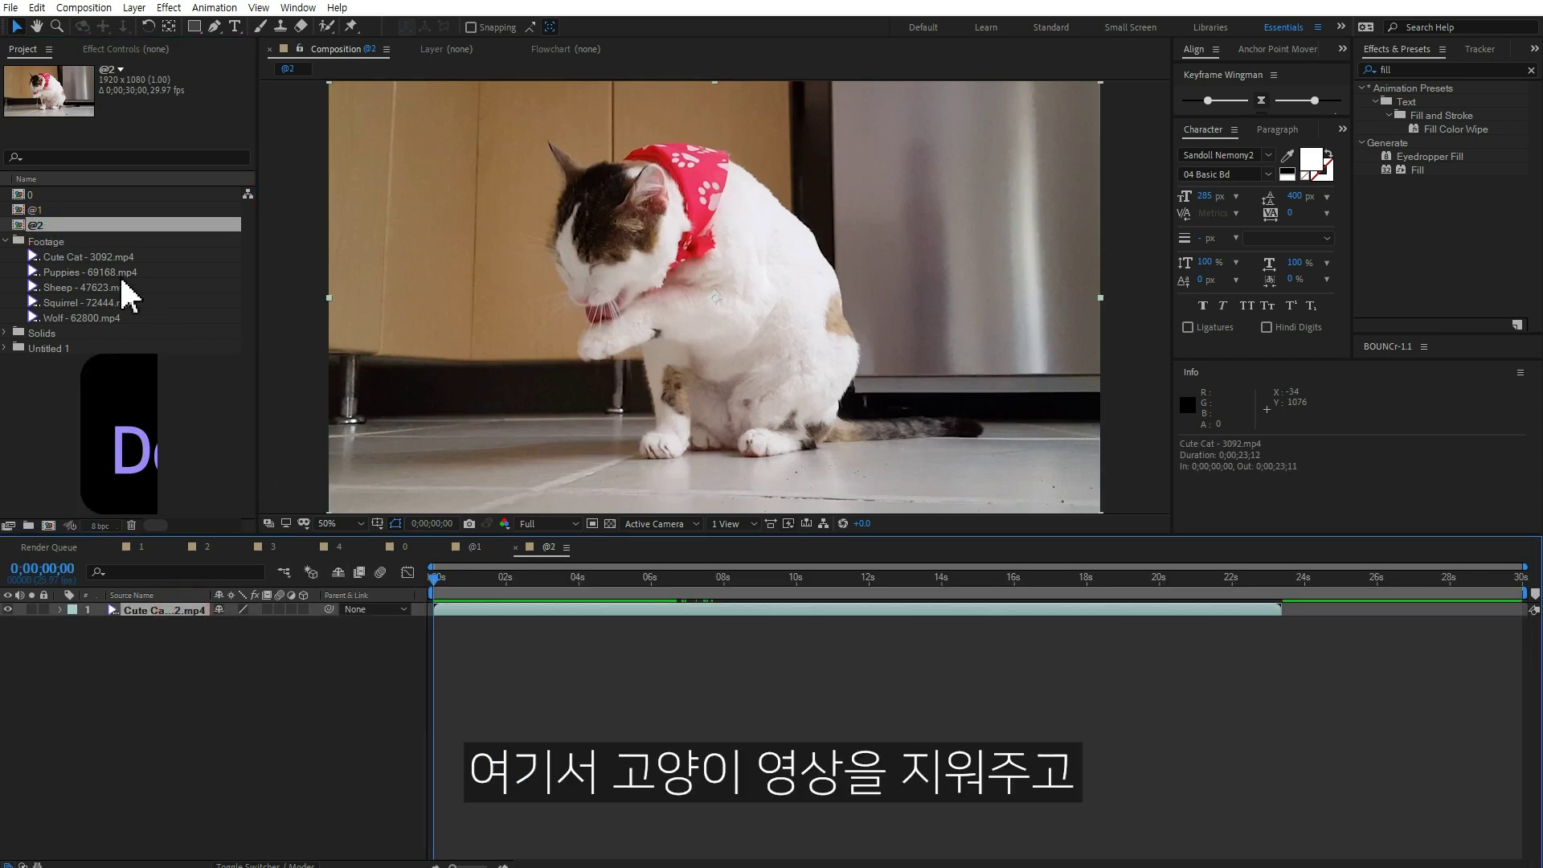
key("Delete")
left_click_drag(88, 272, 217, 644)
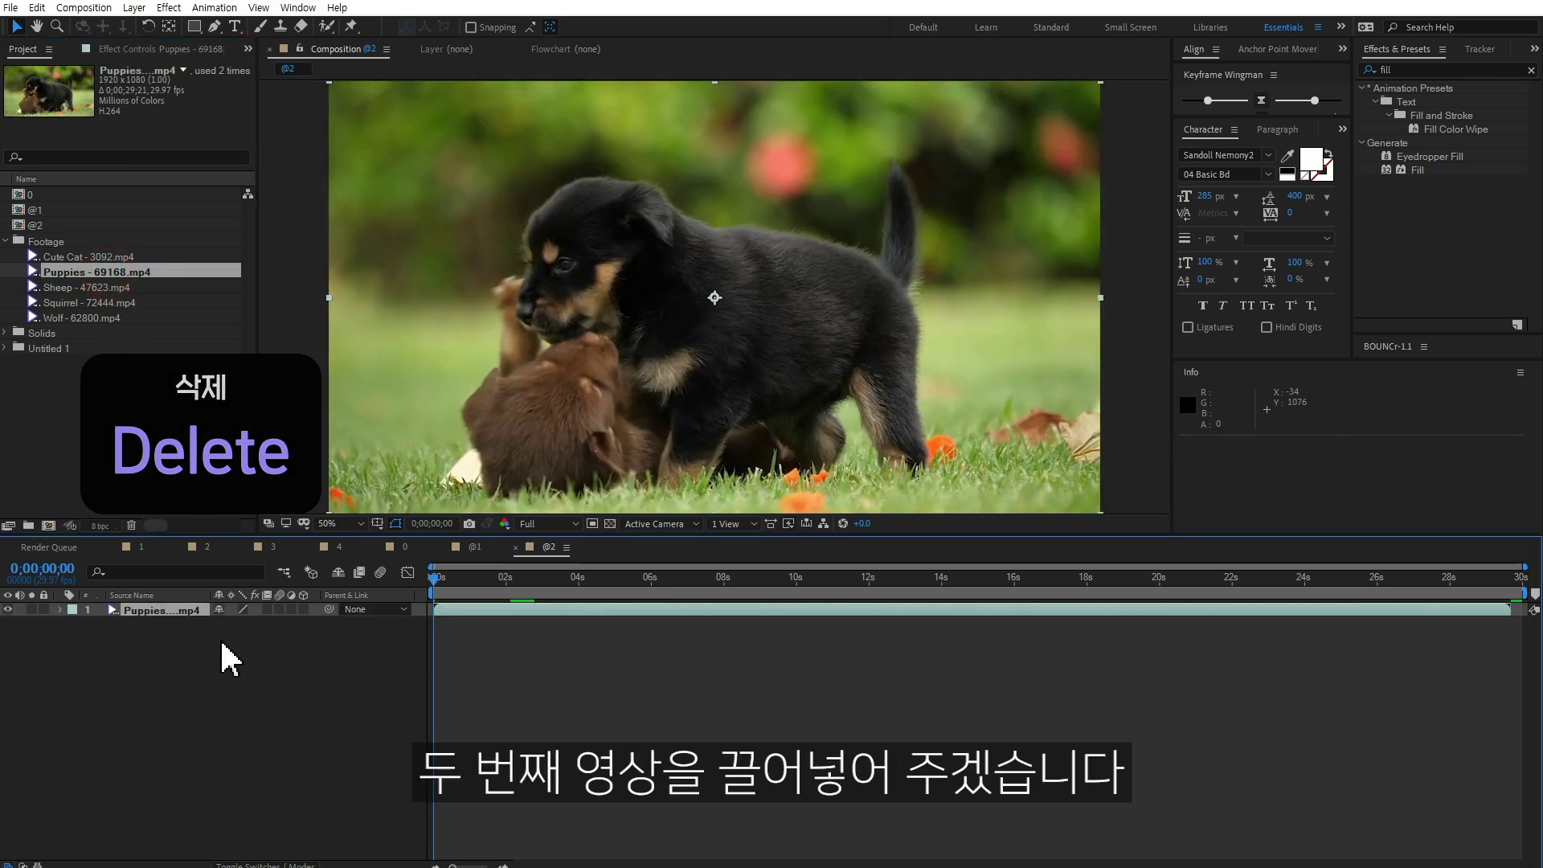
key("space")
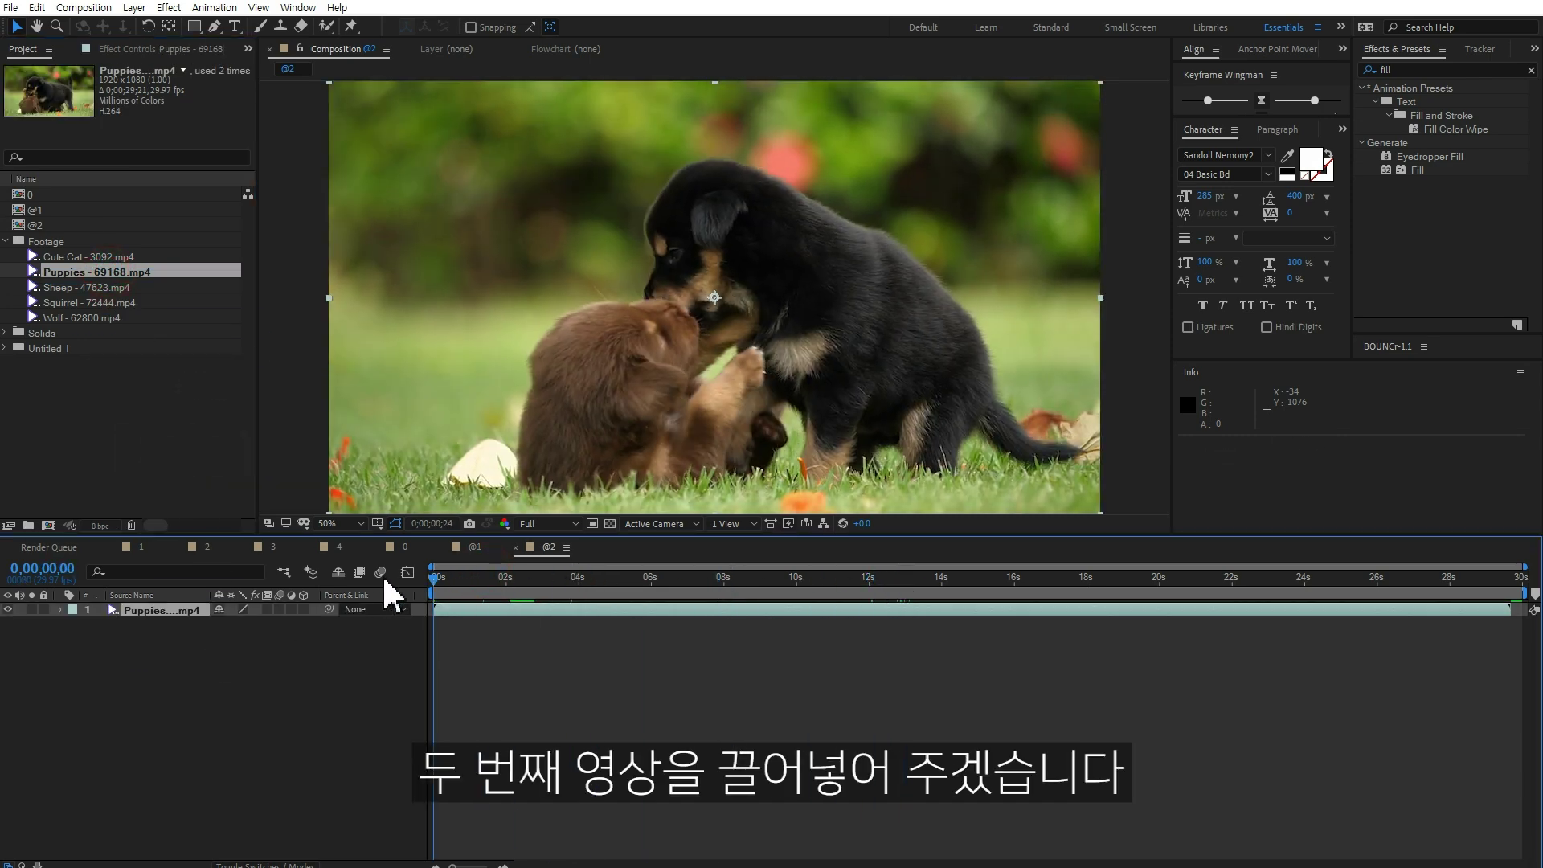
key("space")
Step: Duplicate @2 as @3 and replace its puppies layer with the Sheep clip
left_click(50, 225)
key("ctrl+d")
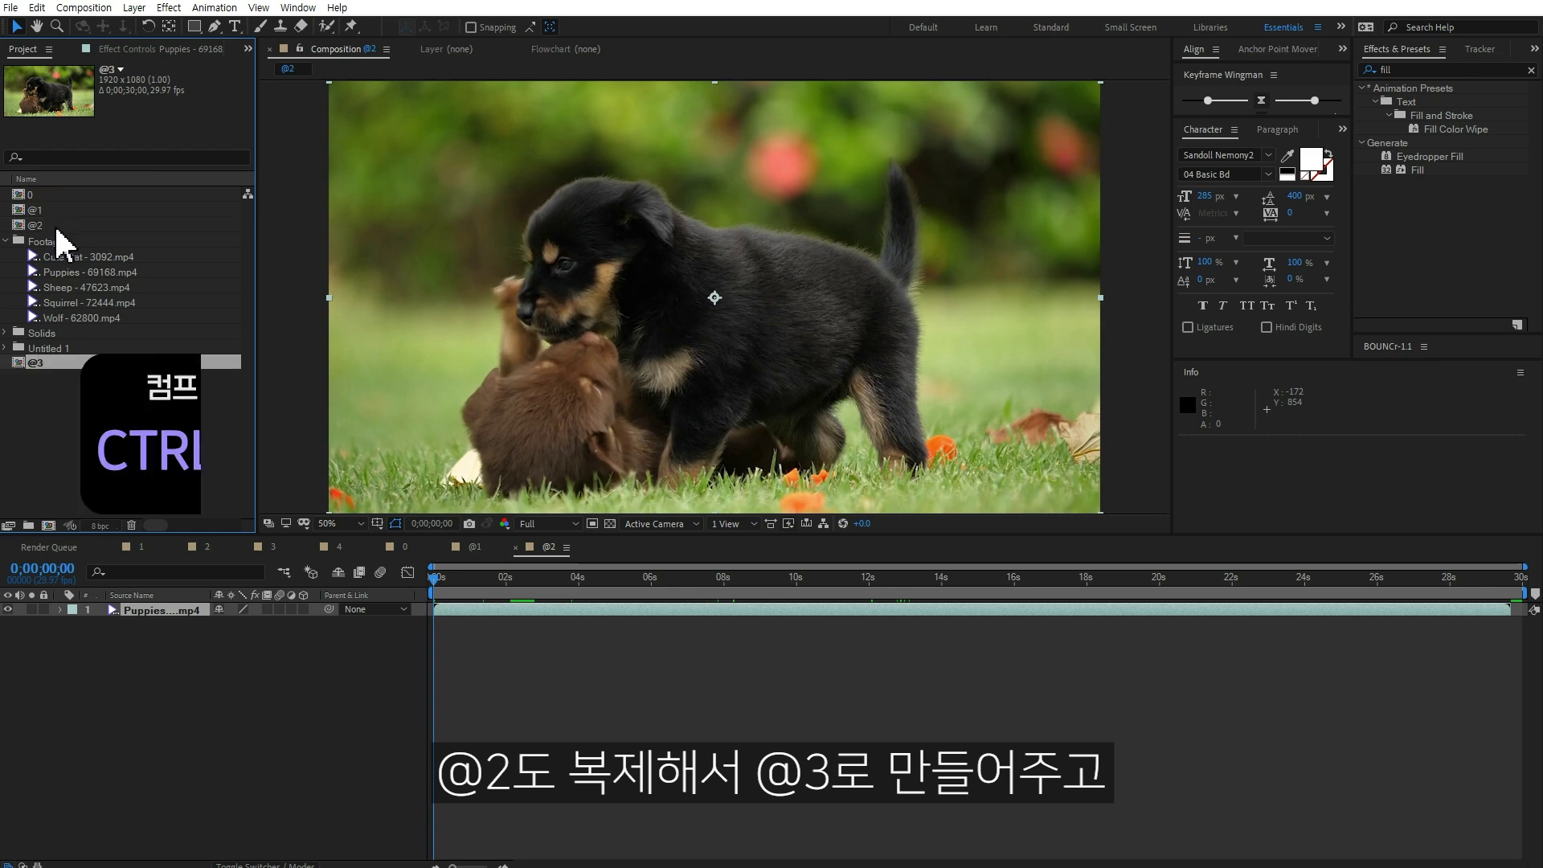
double_click(39, 240)
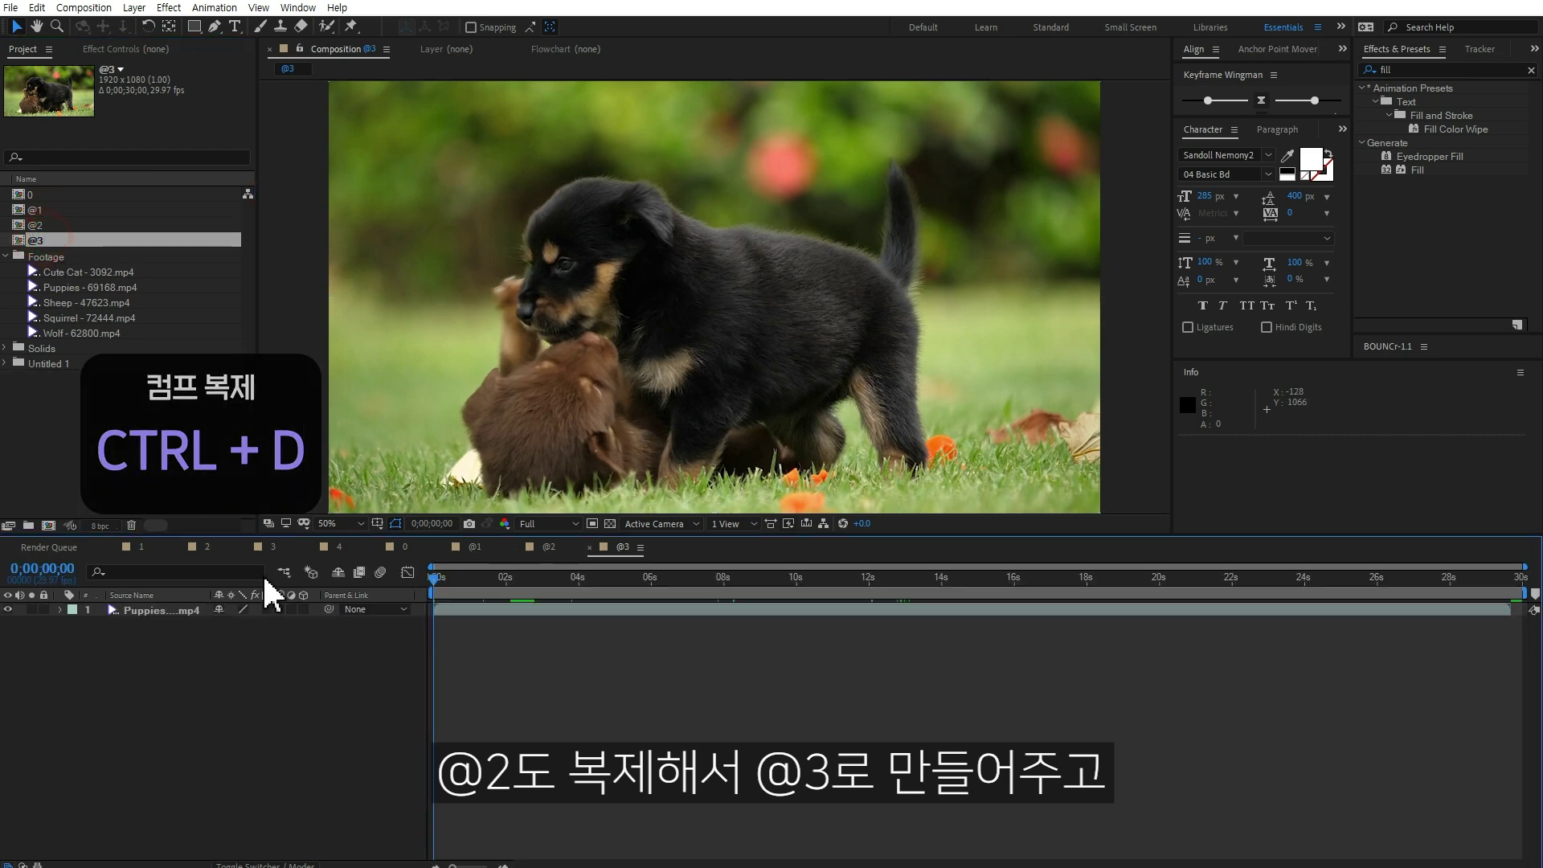
left_click(183, 611)
key("Delete")
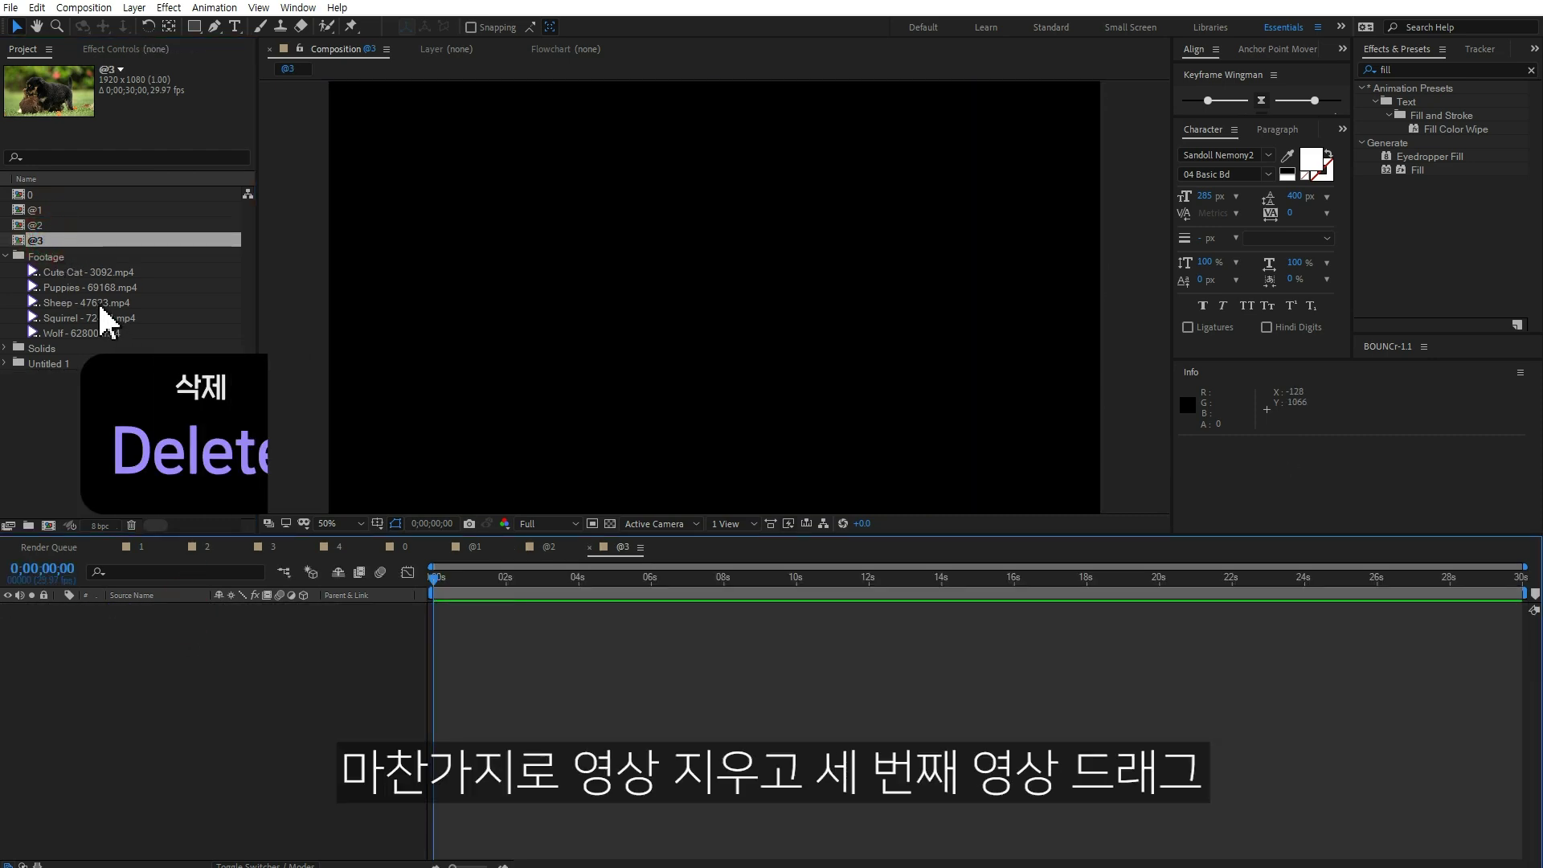
left_click_drag(89, 303, 225, 708)
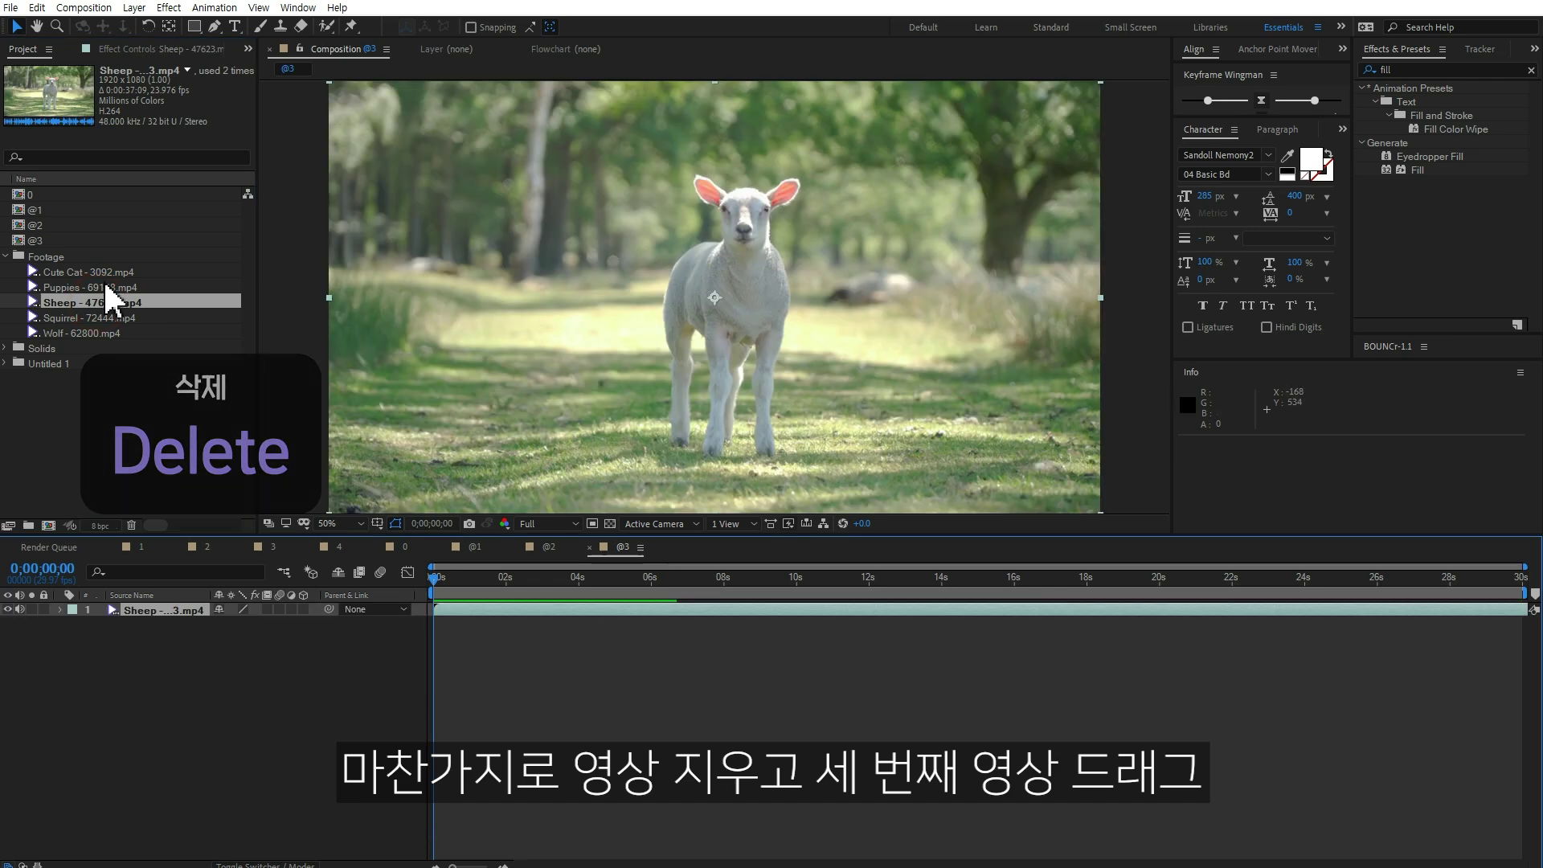
Step: Duplicate @3 as @4 and replace its sheep layer with the Squirrel clip
left_click(39, 240)
key("ctrl+d")
double_click(39, 256)
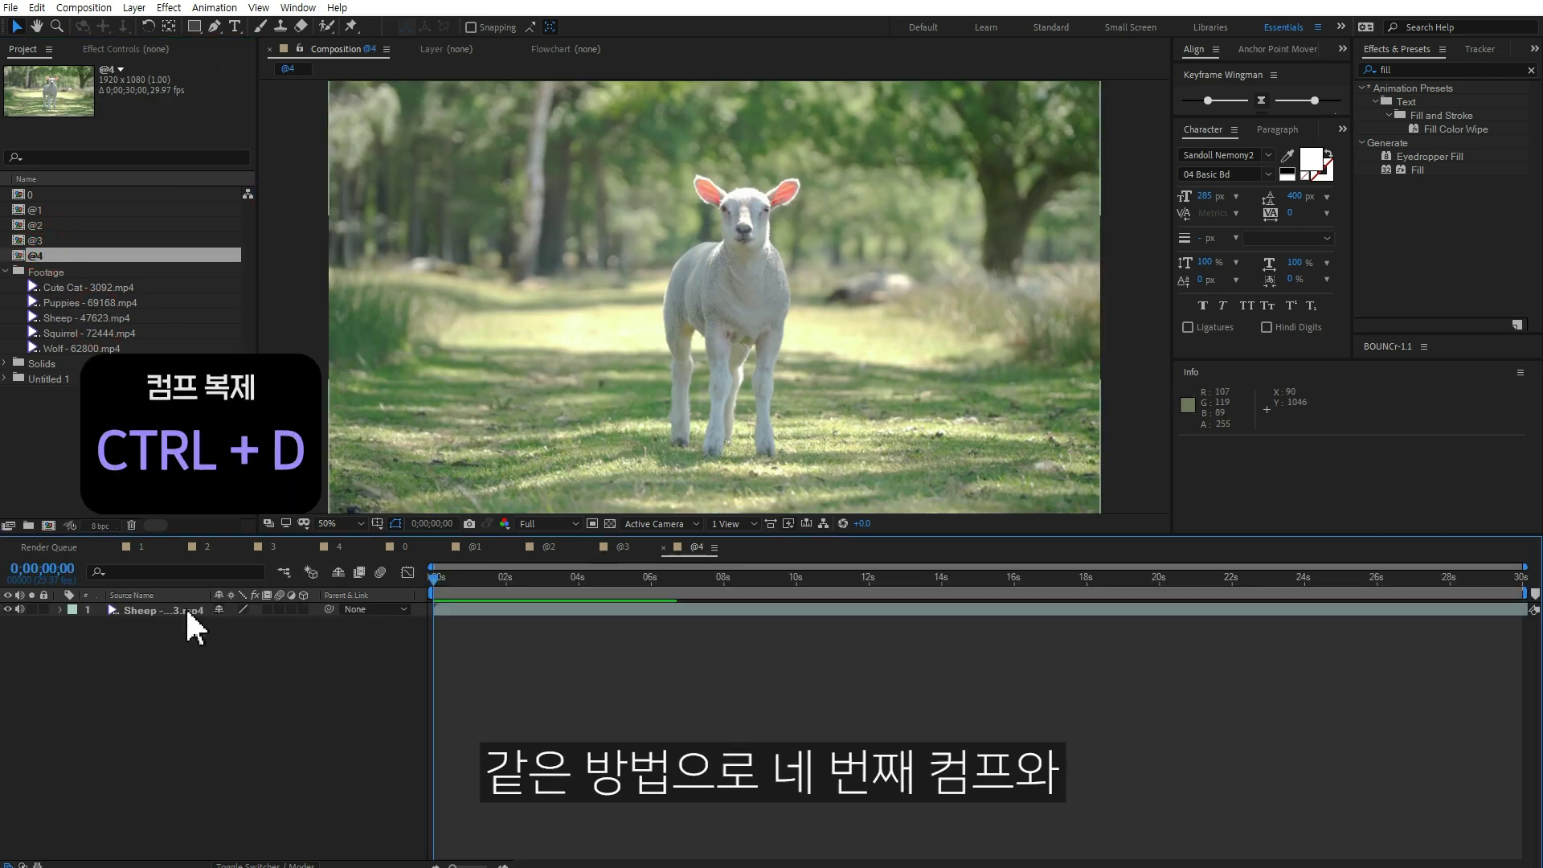
left_click(190, 615)
key("Delete")
left_click_drag(83, 333, 217, 670)
Step: Duplicate @4 as @5 and replace its squirrel layer with the Wolf clip
left_click(48, 255)
key("ctrl+d")
double_click(37, 271)
left_click(172, 611)
key("Delete")
mouse_move(60, 364)
left_mouse_down()
mouse_move(225, 635)
mouse_move(230, 685)
left_mouse_up()
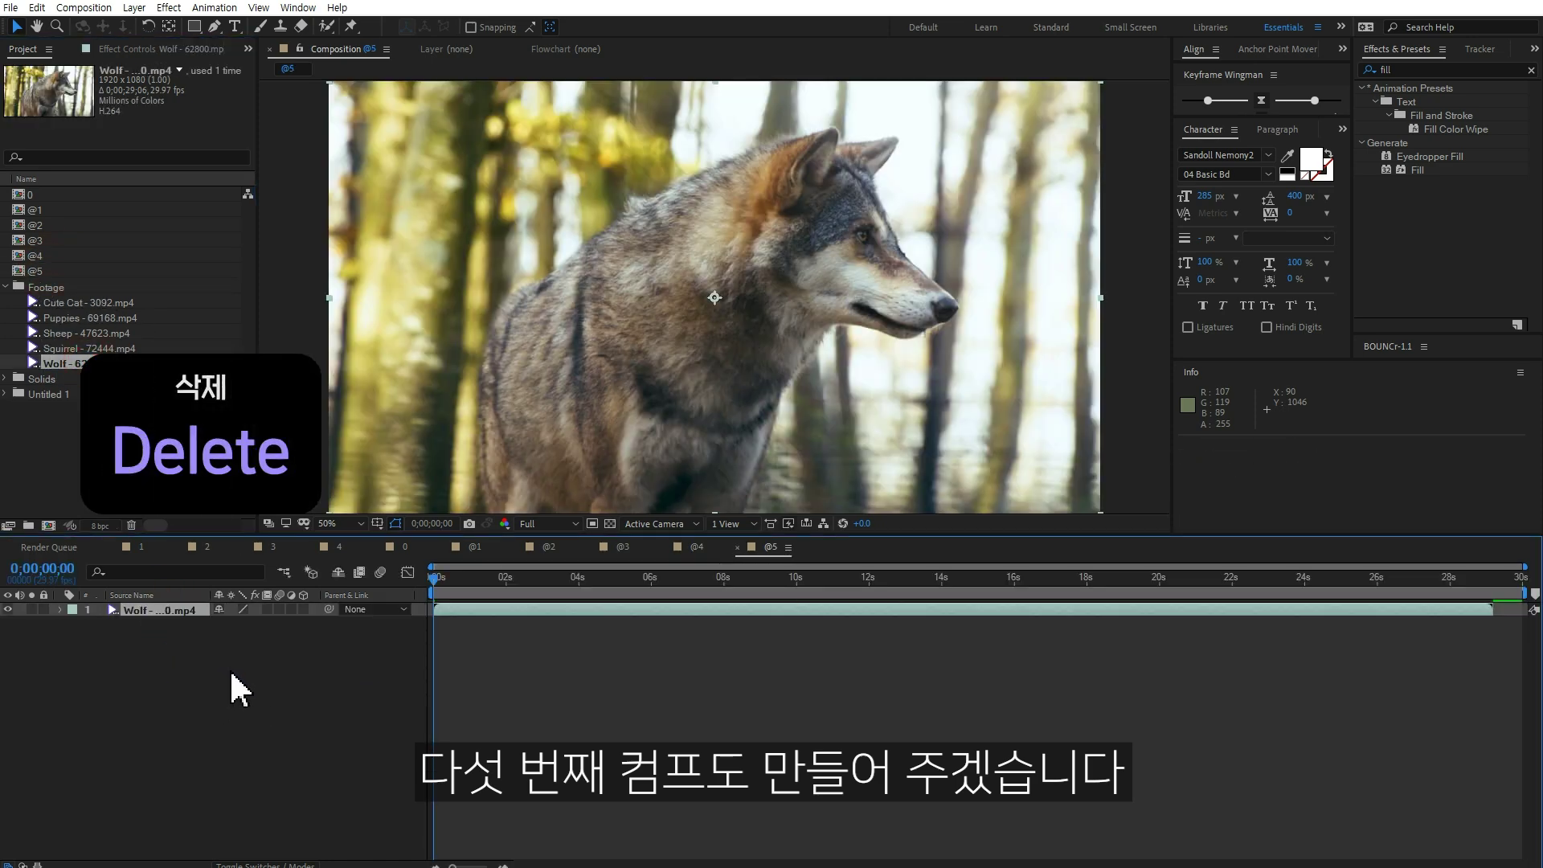
left_click(114, 448)
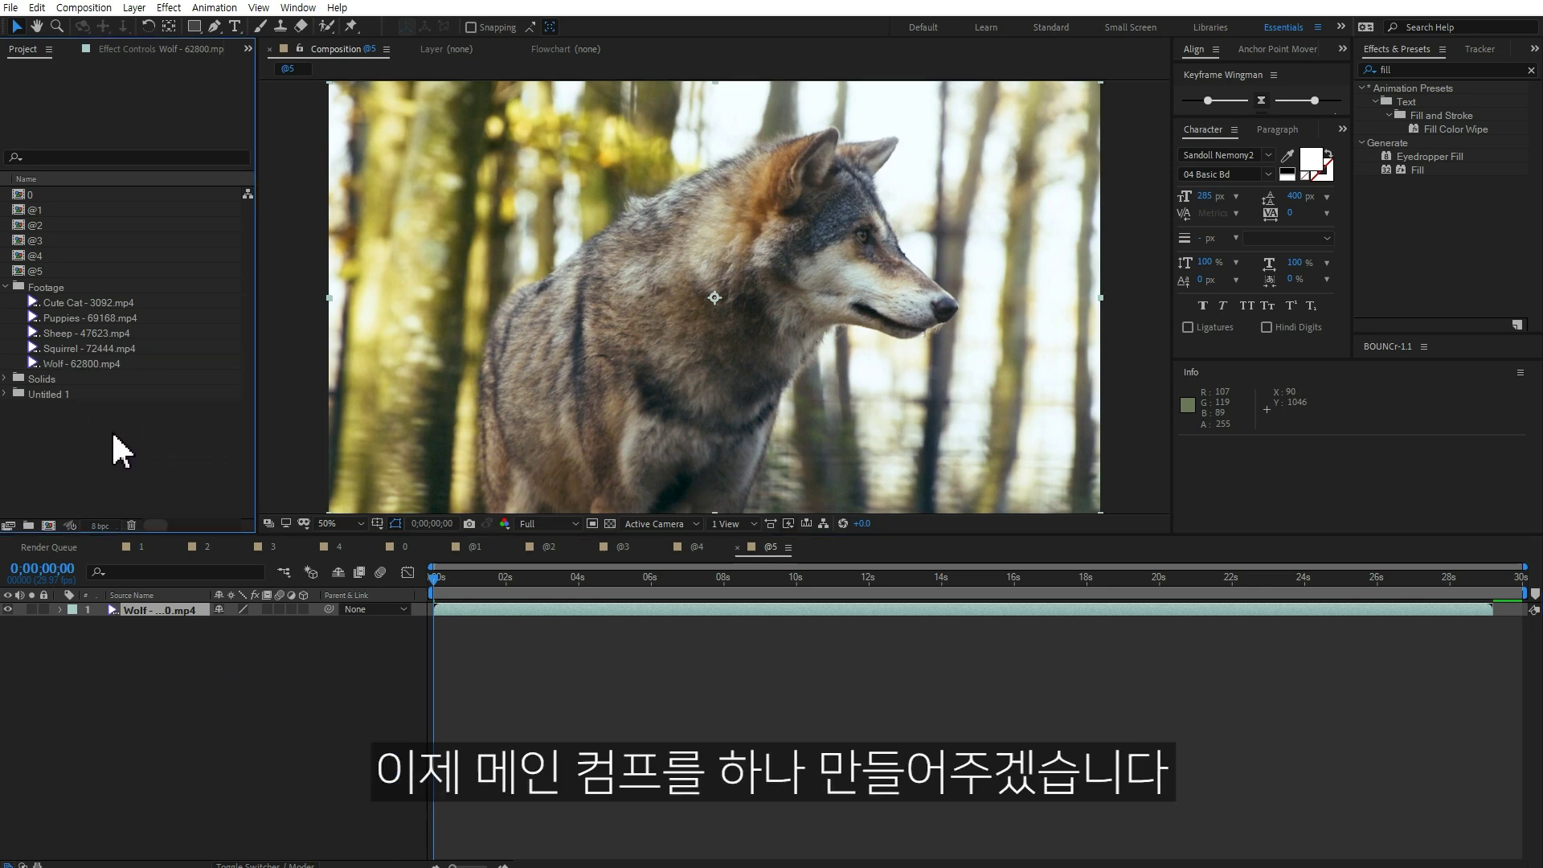
right_click(113, 435)
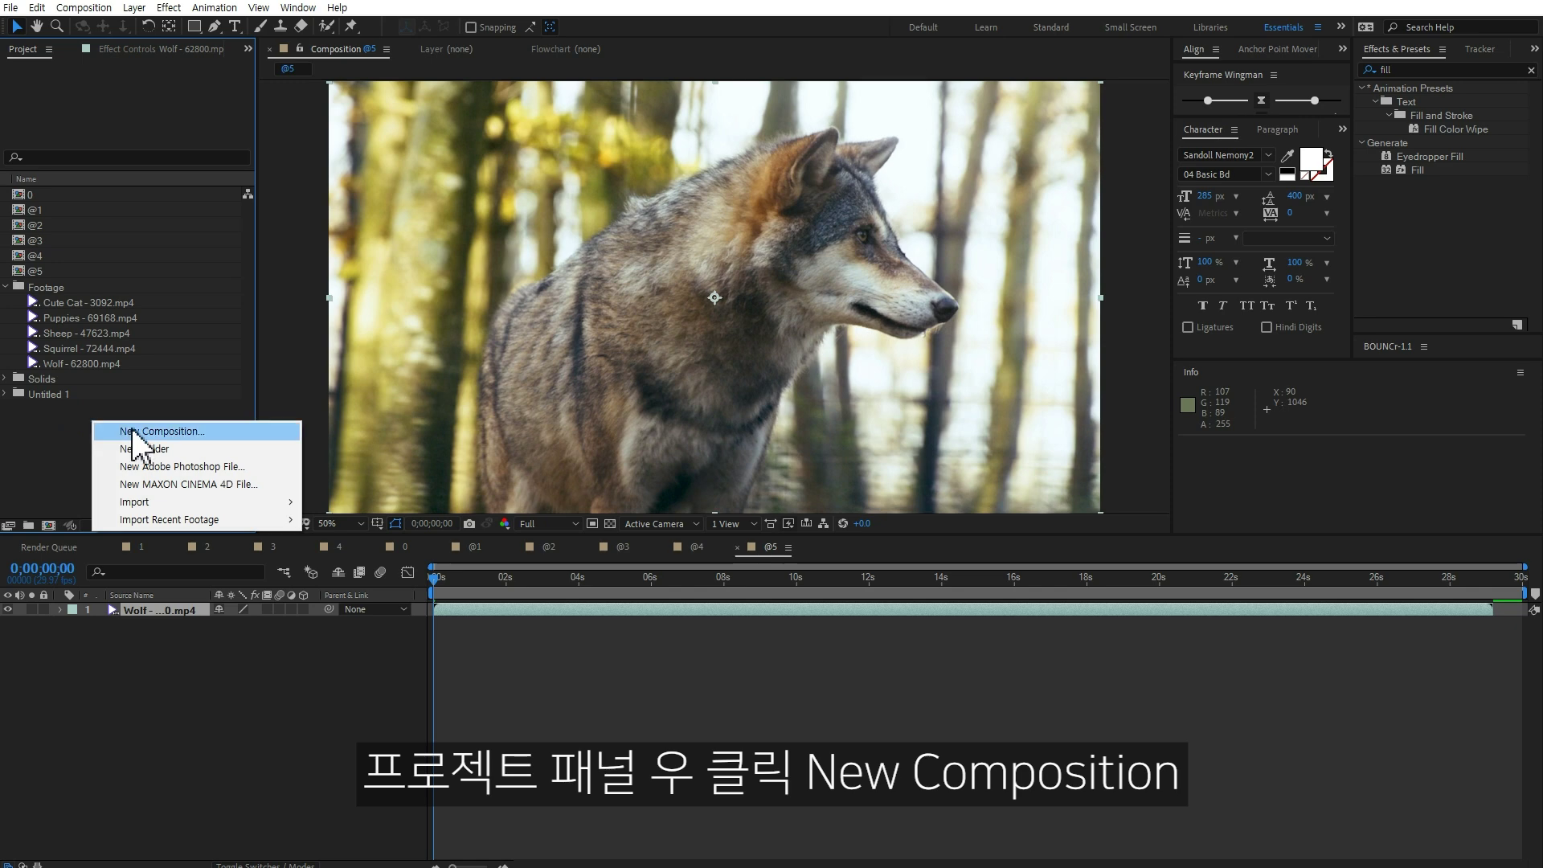
left_click(142, 438)
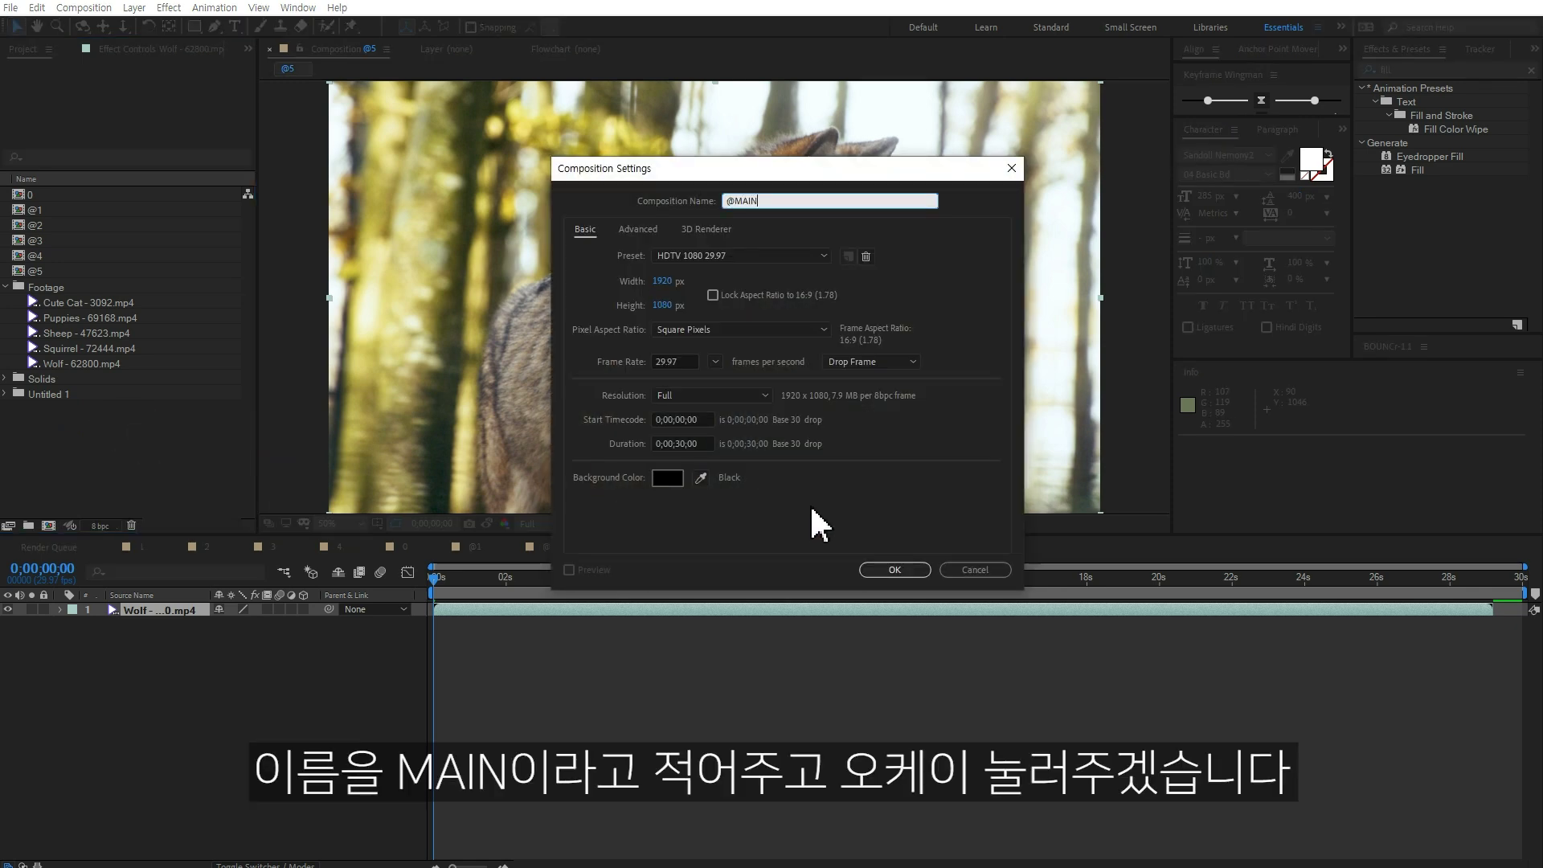
left_click(902, 572)
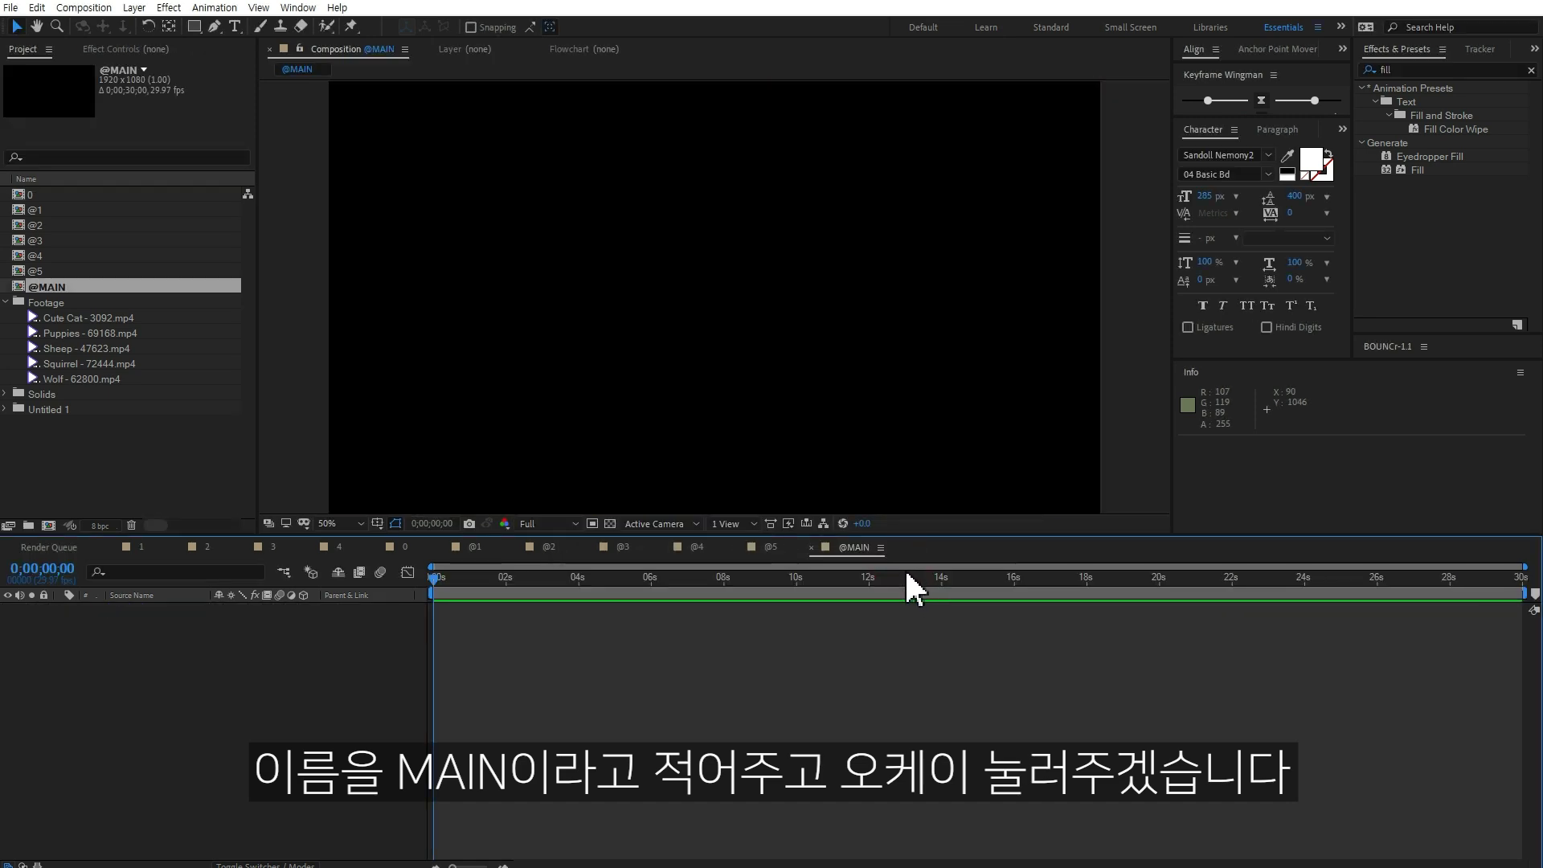
left_click(46, 210)
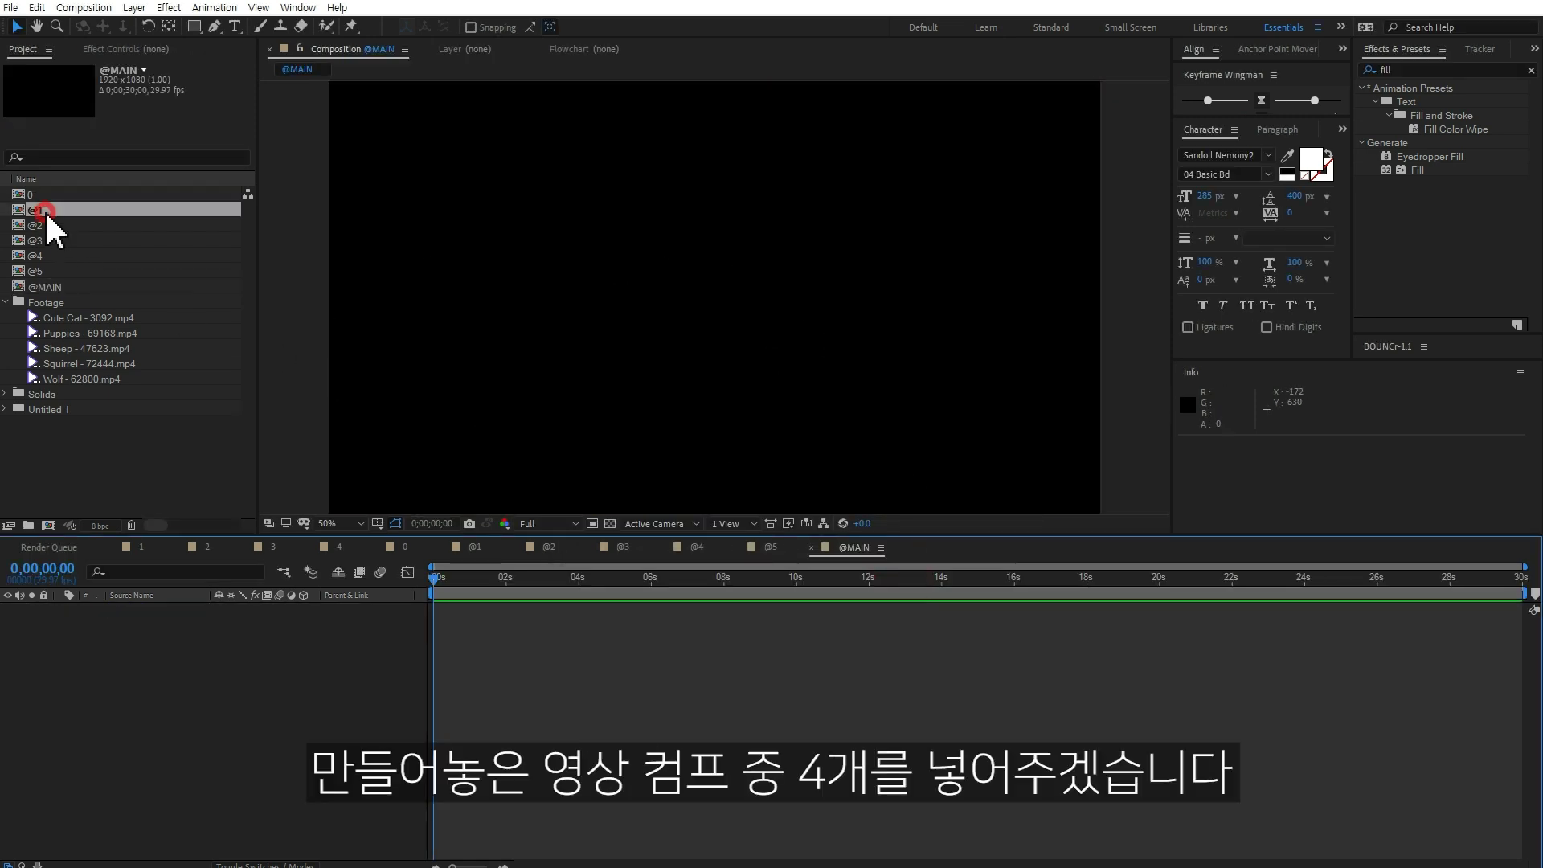
left_click(39, 256, "shift")
left_click_drag(48, 250, 238, 651)
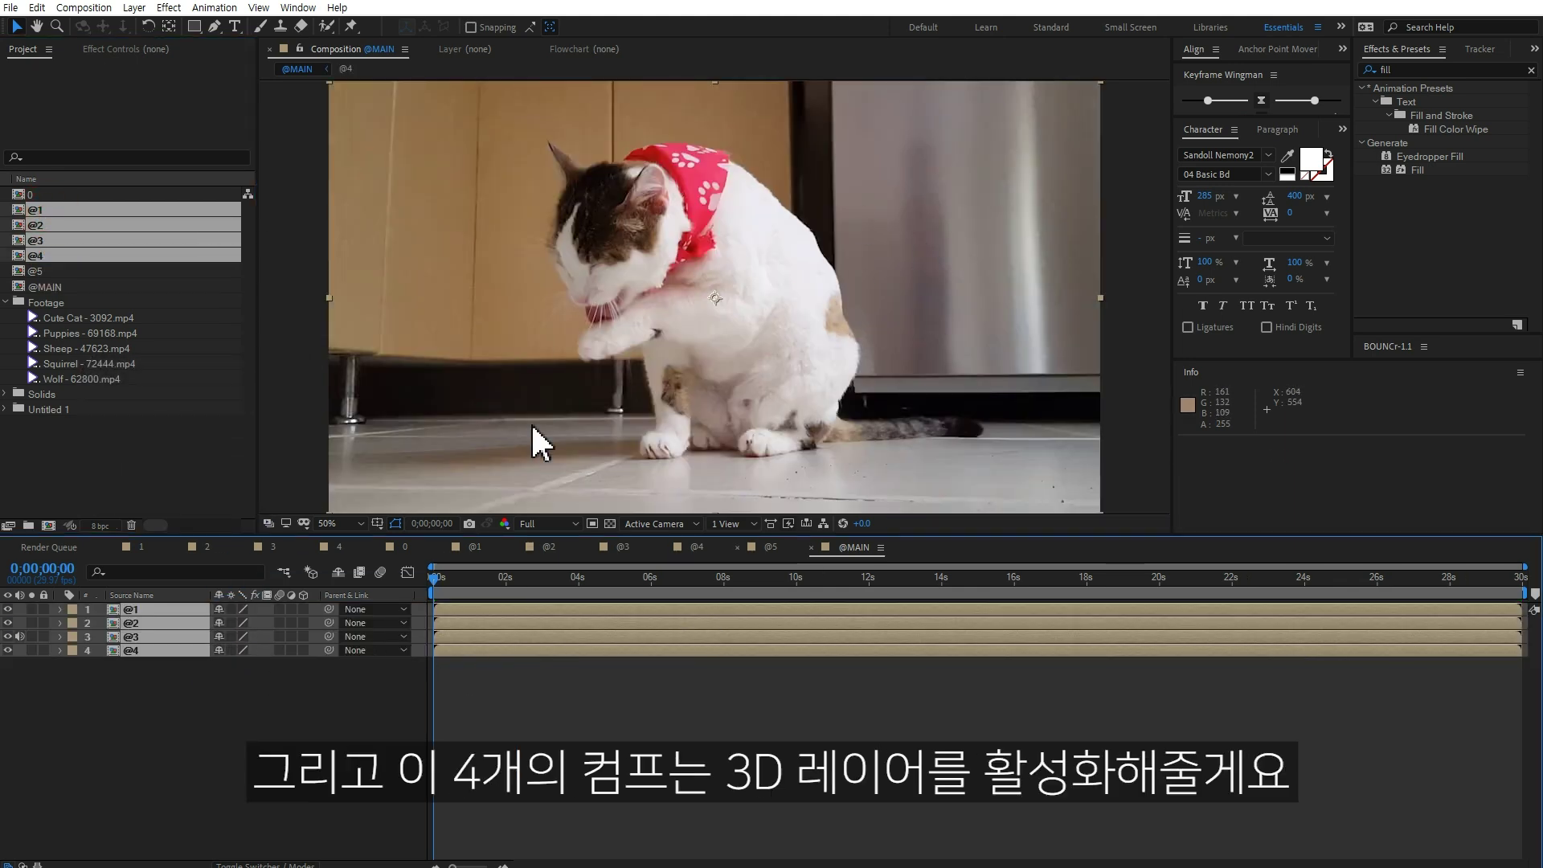
left_click(304, 608)
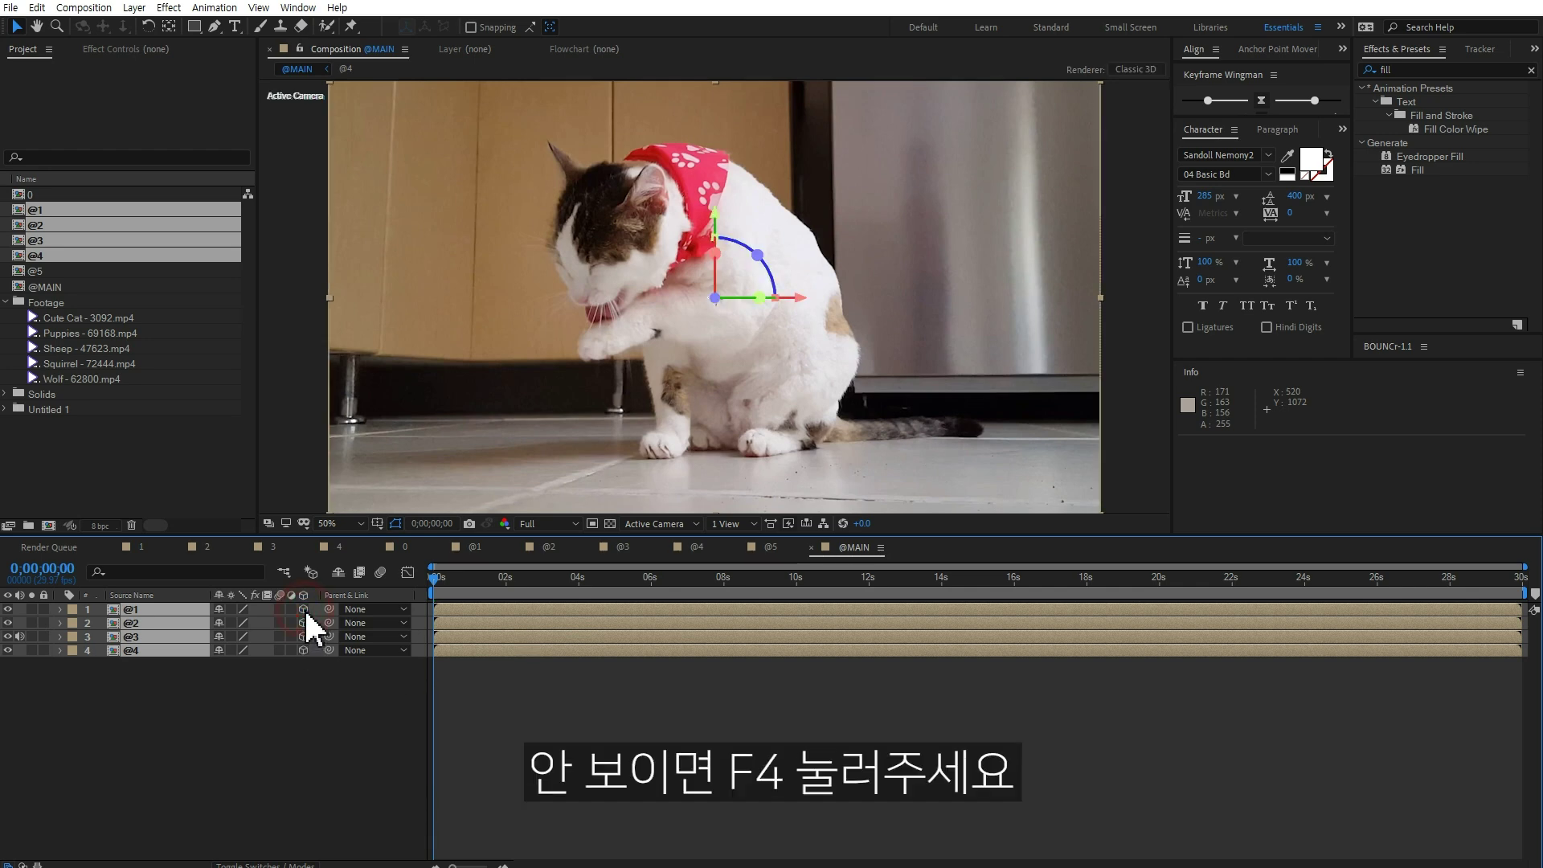
left_click(314, 732)
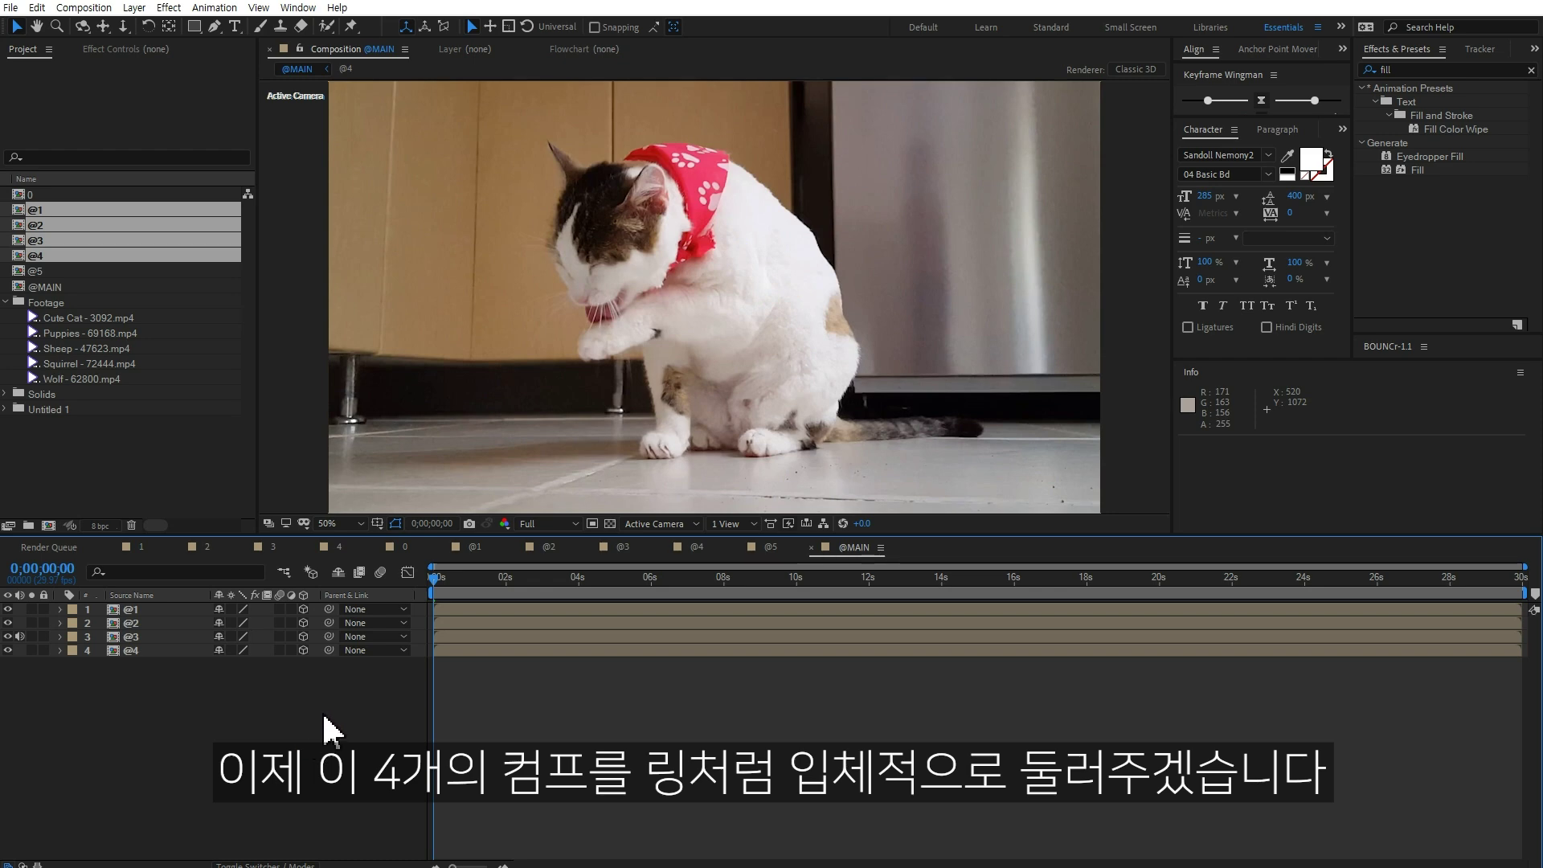
left_click(158, 623)
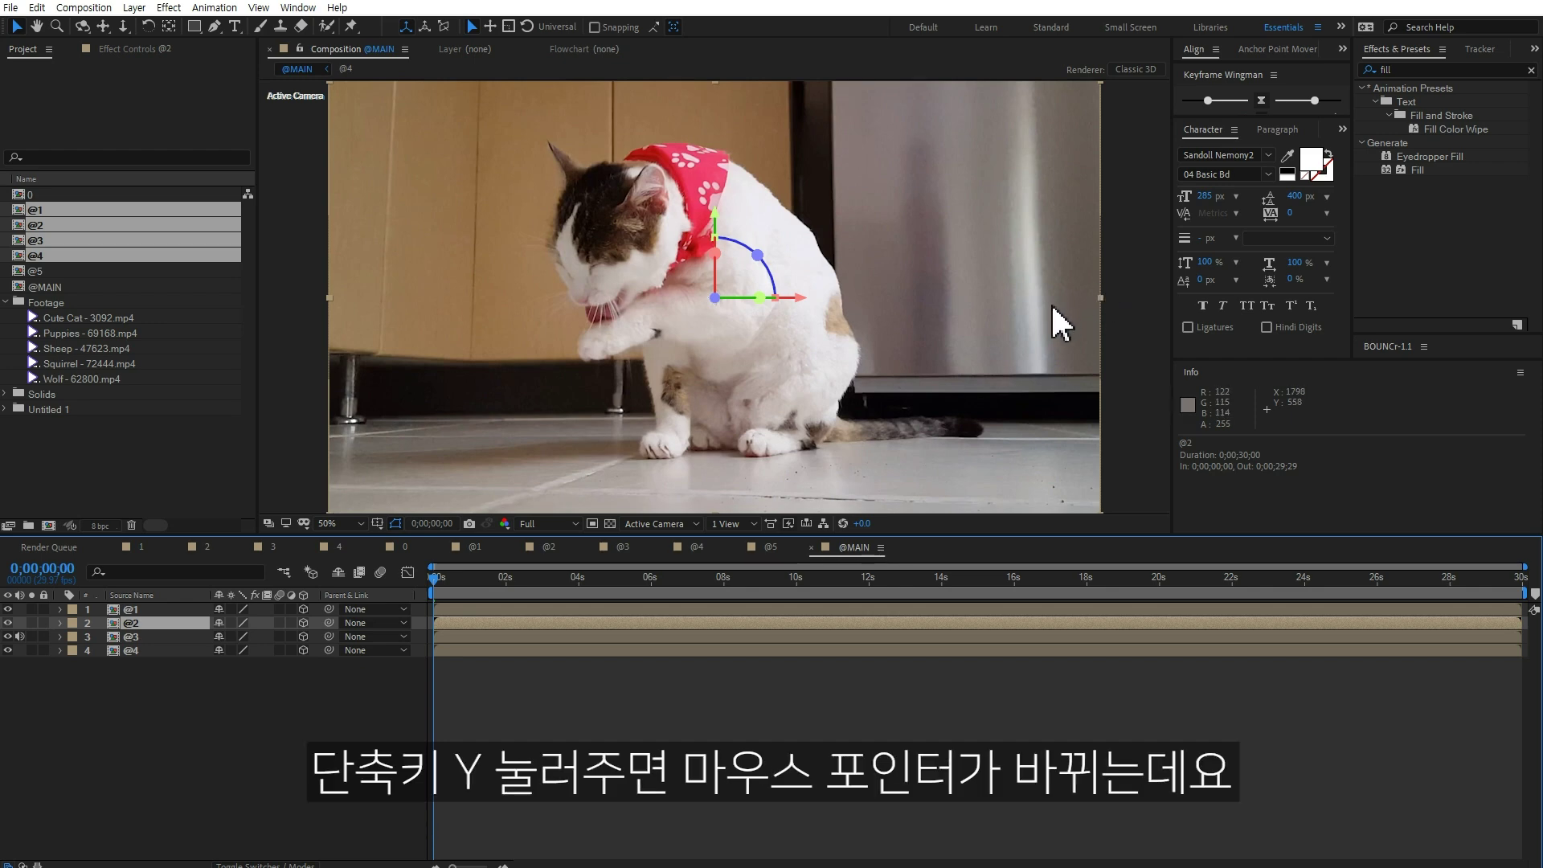
key("y")
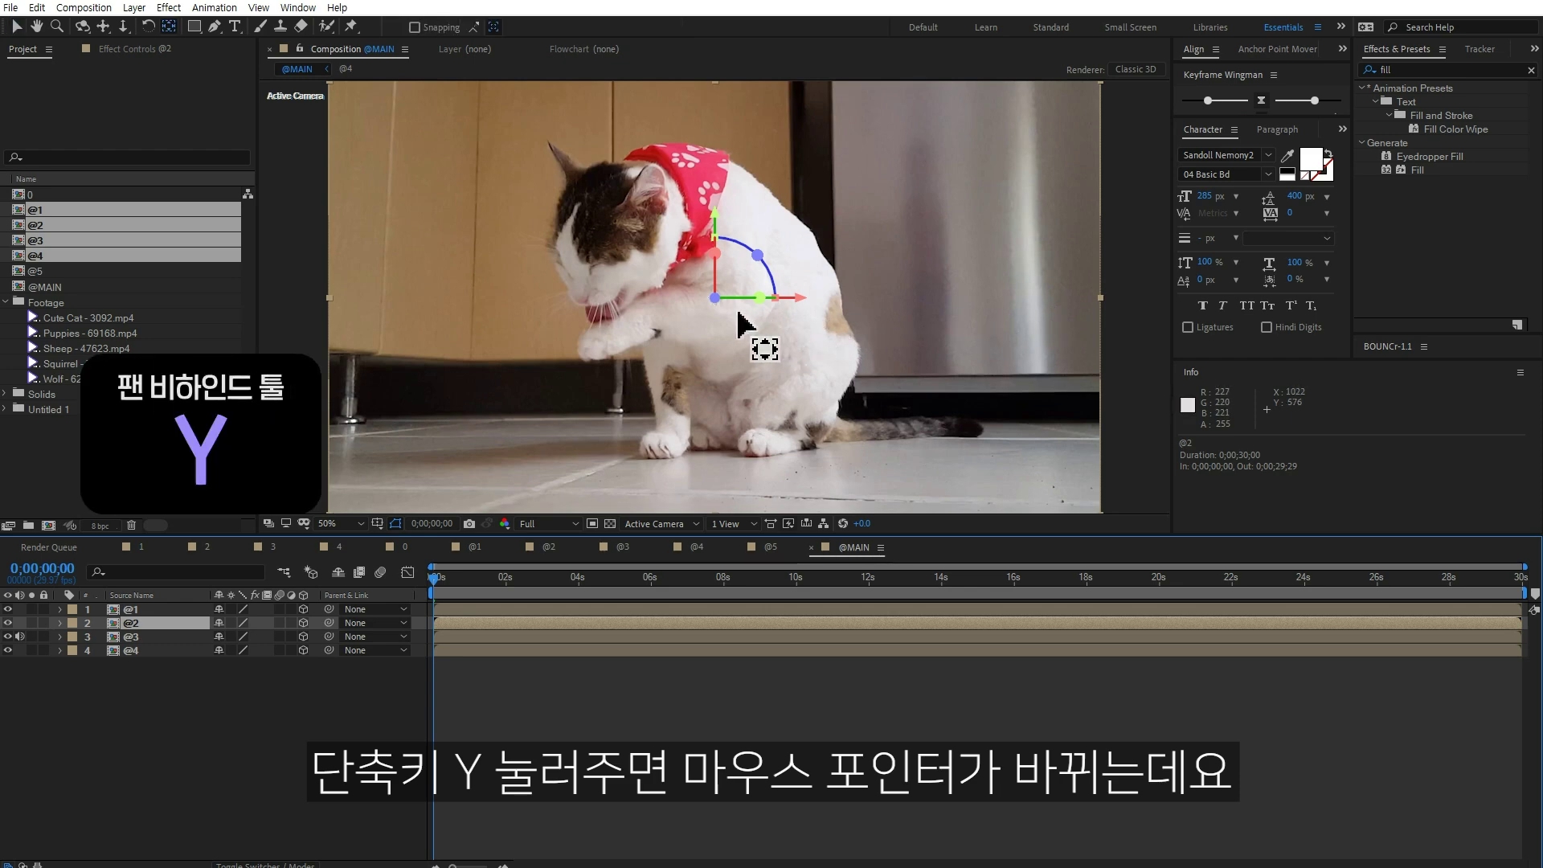
Step: Move @2's anchor point to the frame's right edge and set its Y Rotation to 90°
left_click_drag(715, 299, 1024, 303)
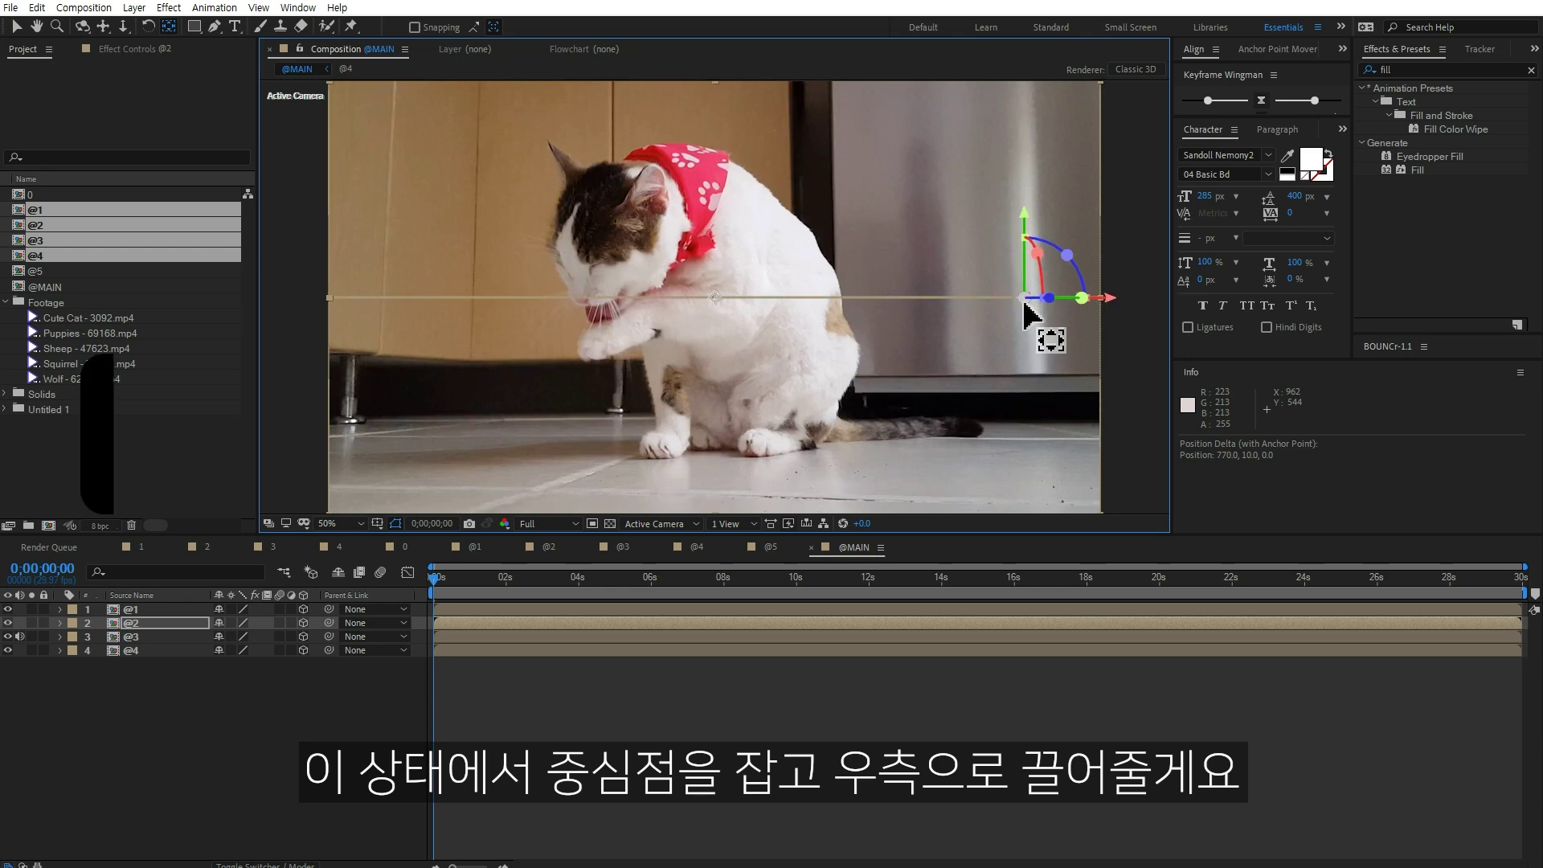
left_click_drag(1024, 303, 1096, 299)
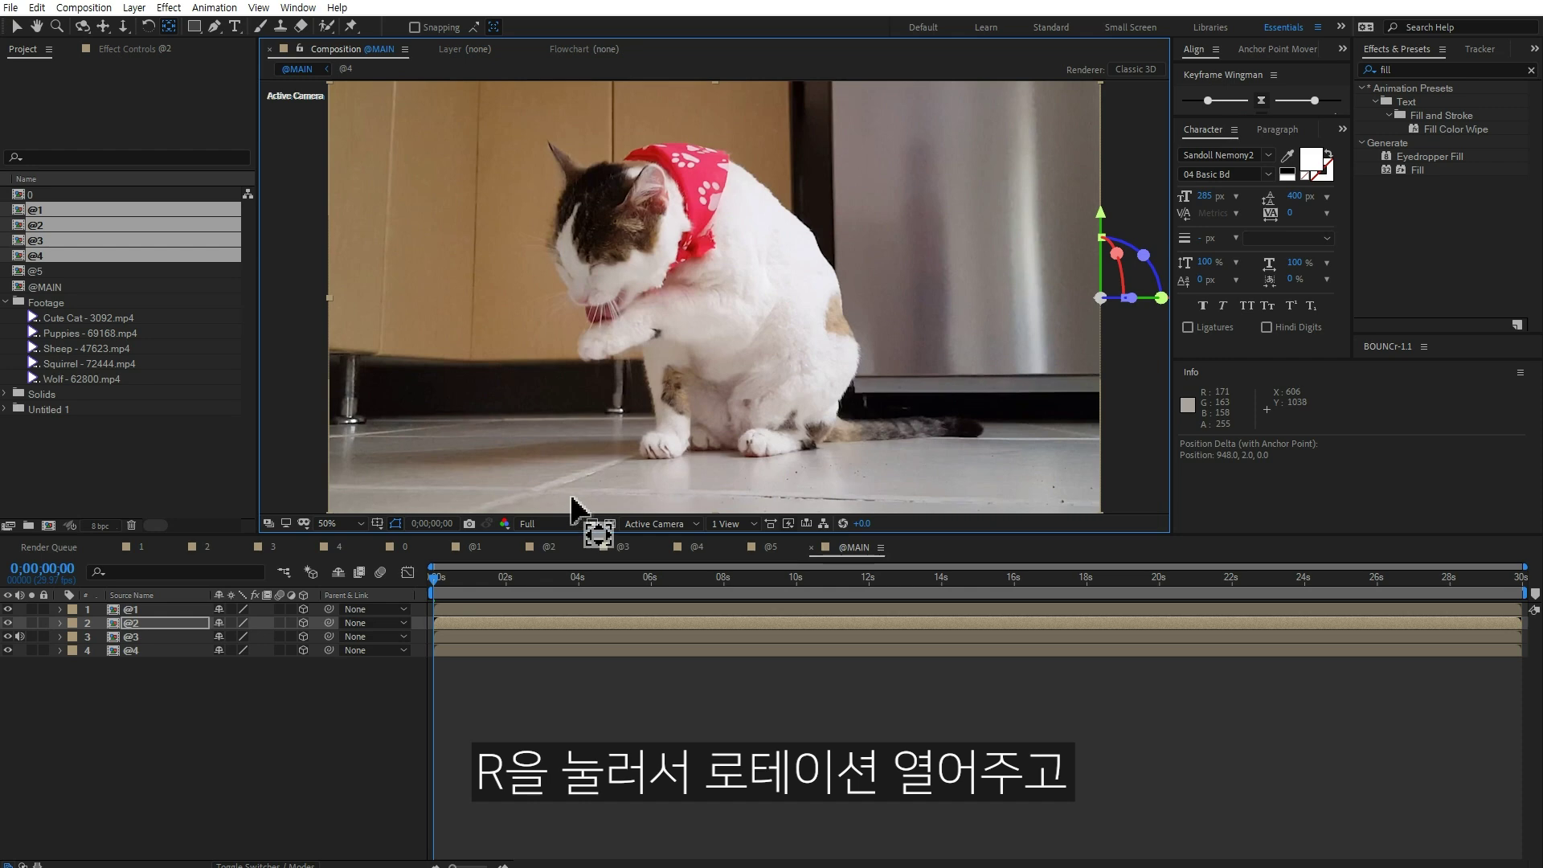
key("r")
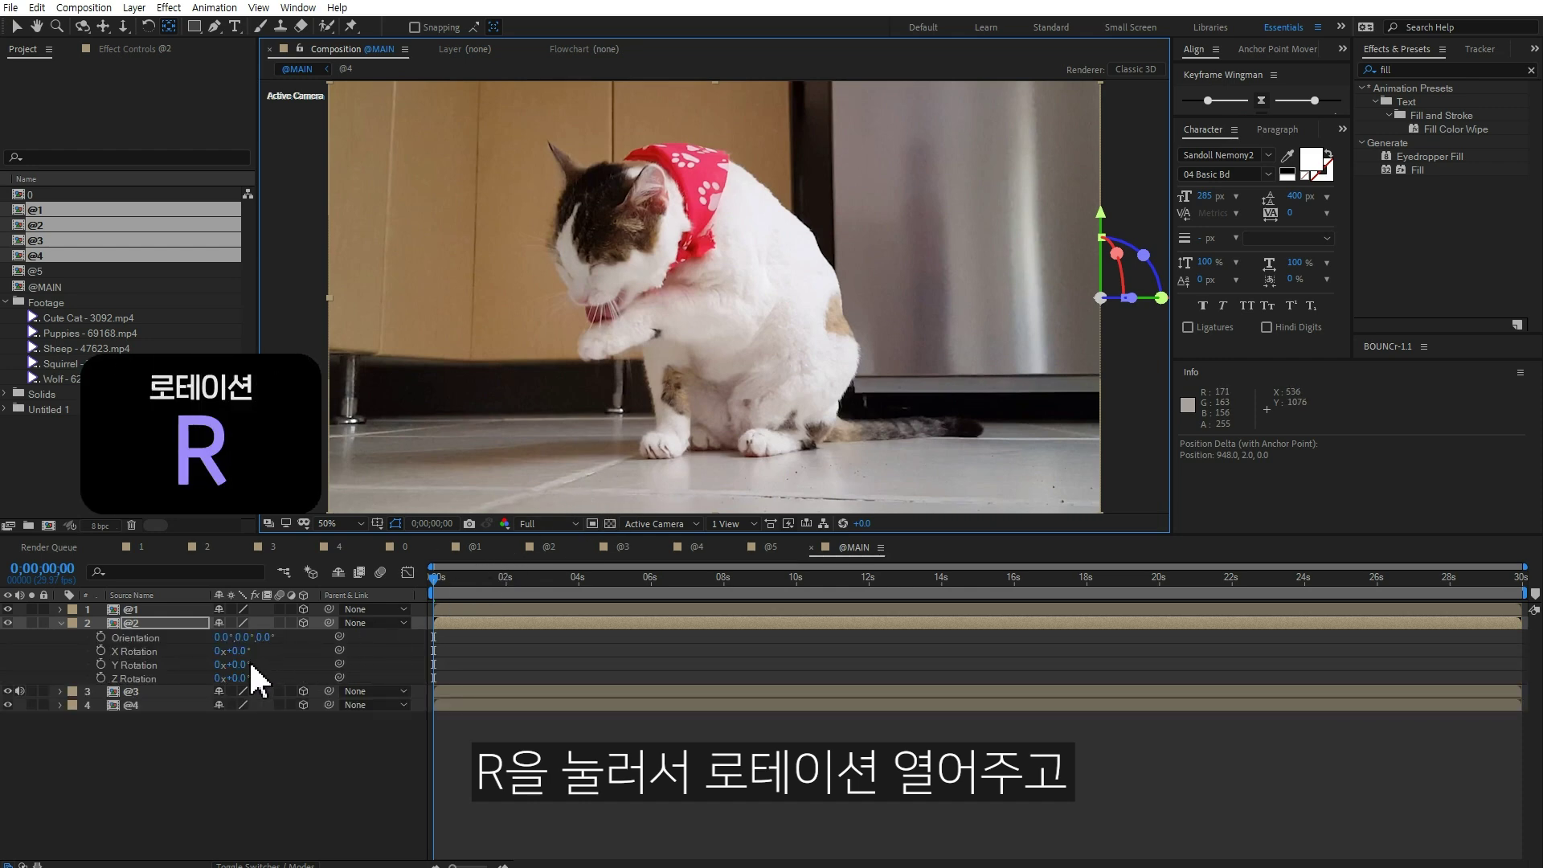
left_click_drag(243, 664, 278, 664)
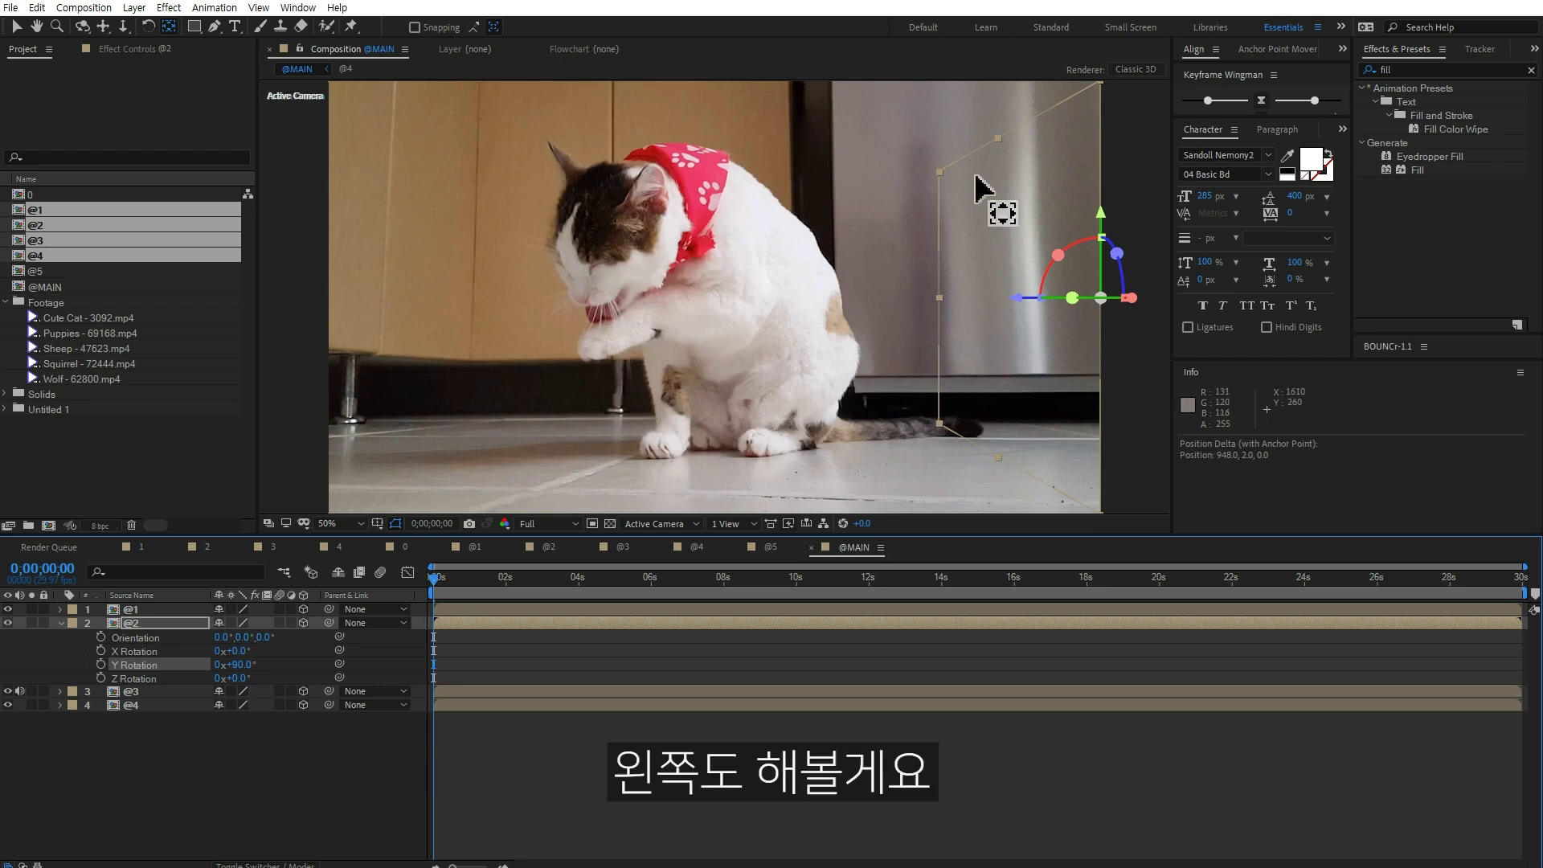
left_click(150, 692)
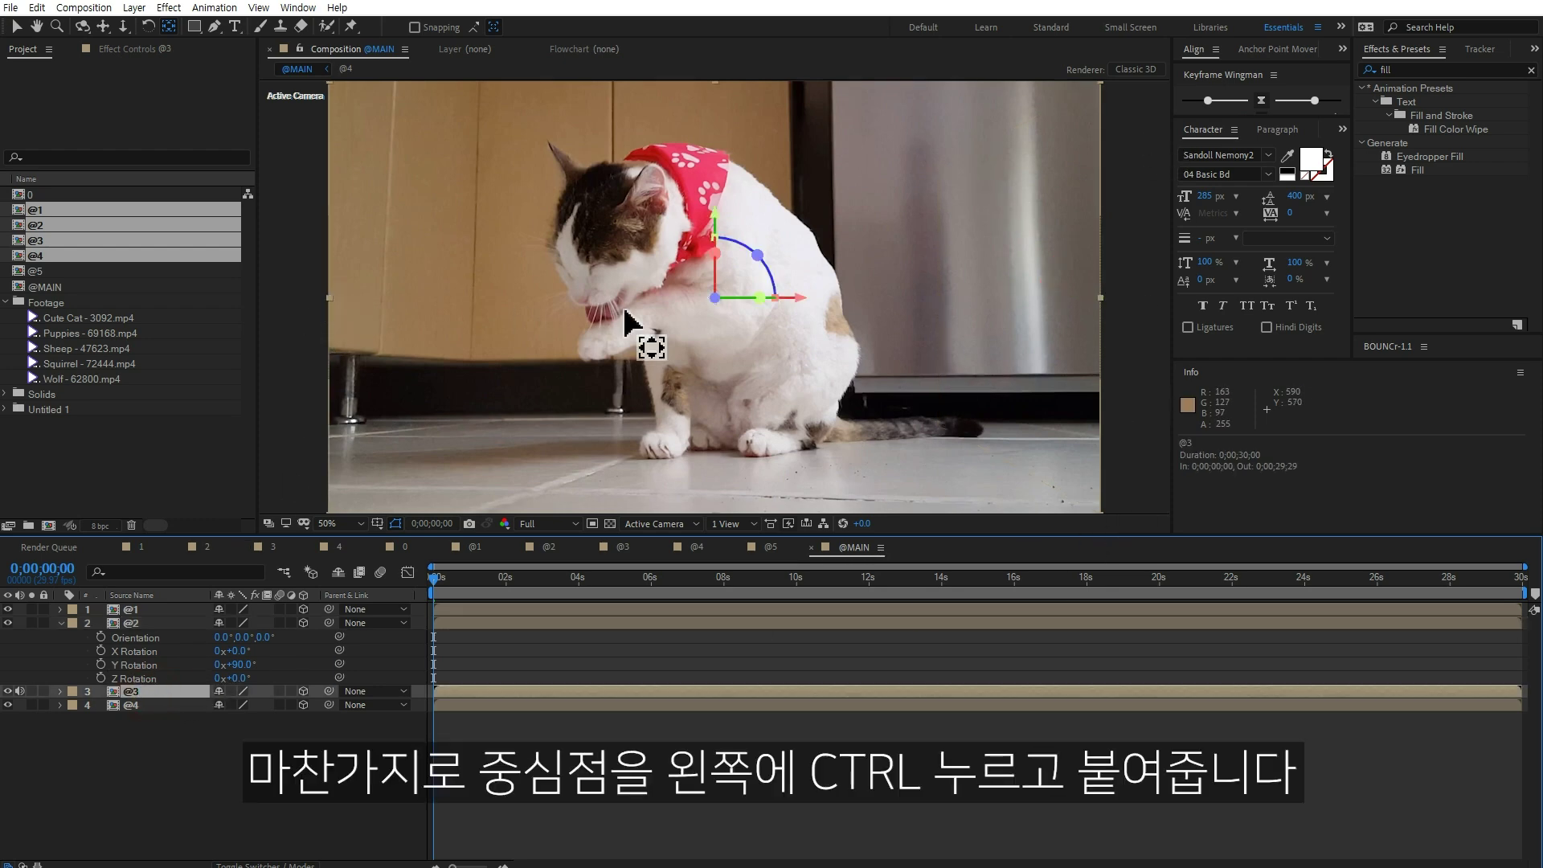
Step: Move layer @3 to the frame's left edge and set its Y Rotation to -90°
left_click_drag(724, 299, 336, 299)
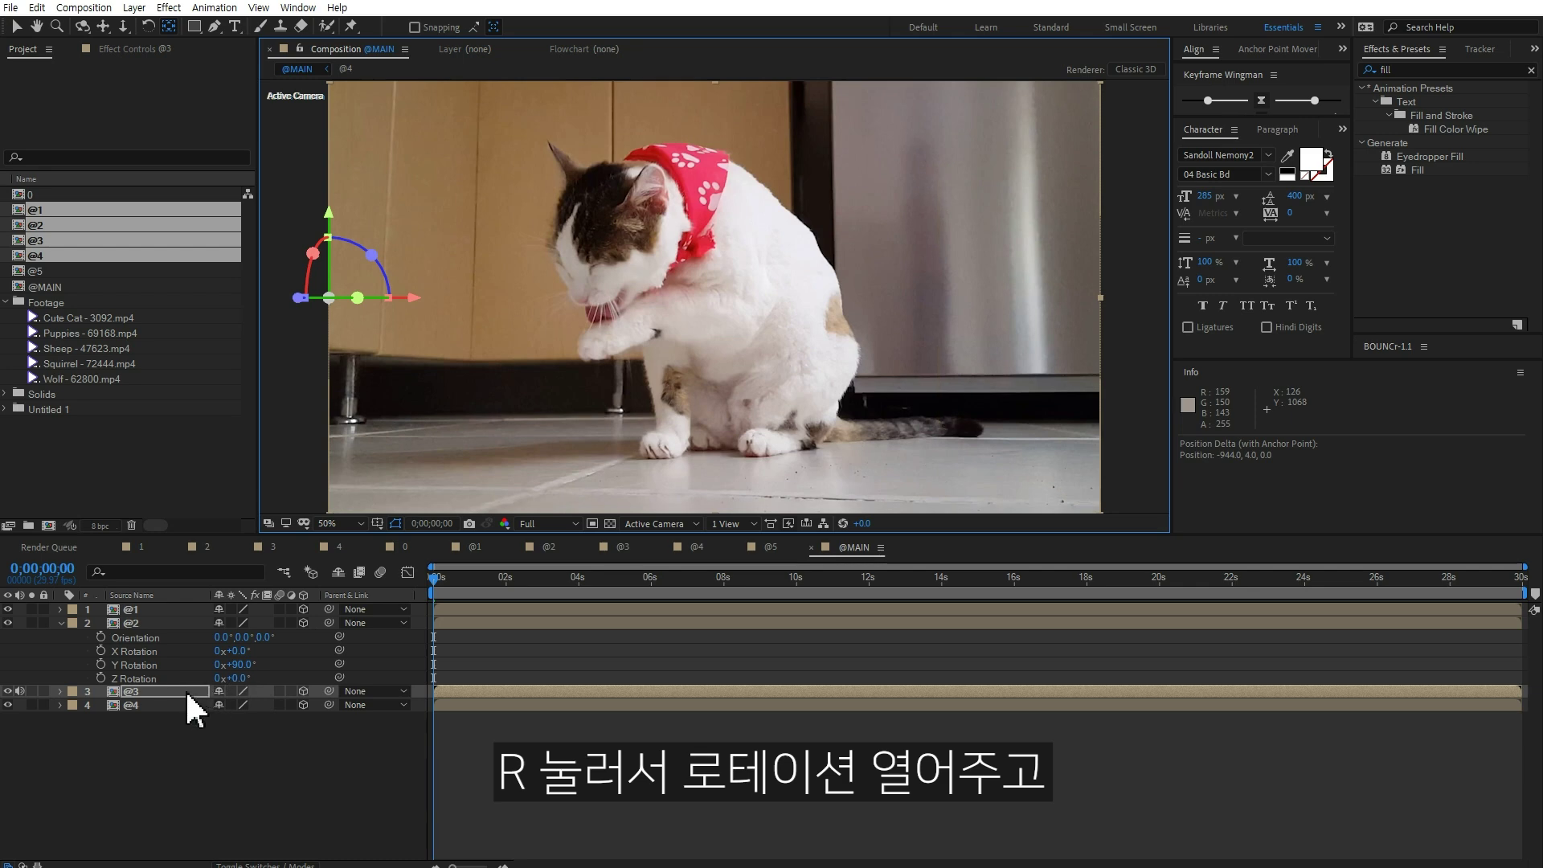
key("r")
left_click_drag(233, 733, 191, 733)
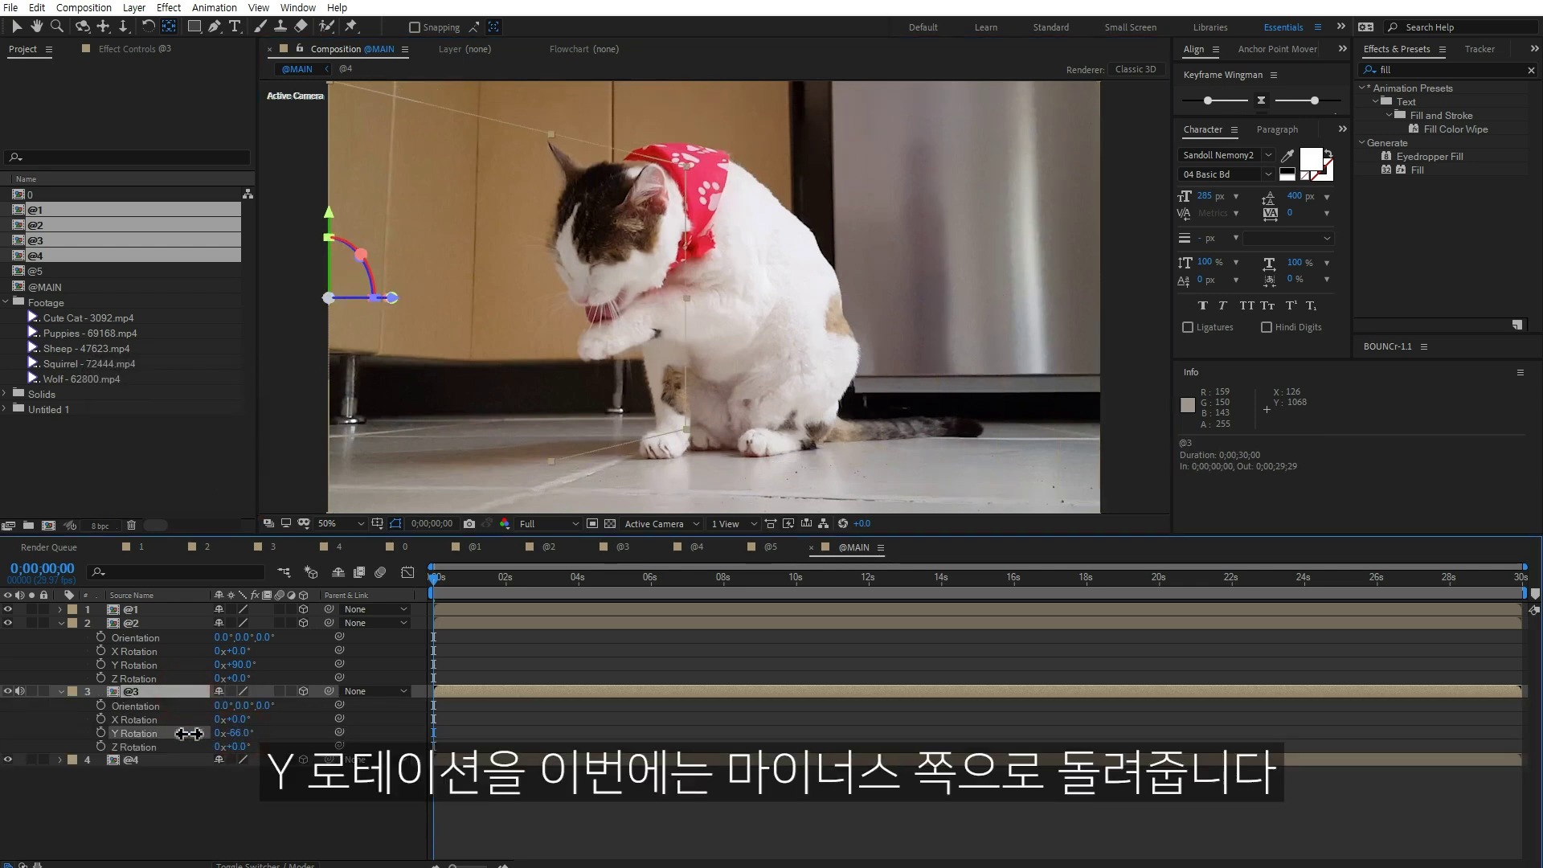
left_click(236, 733)
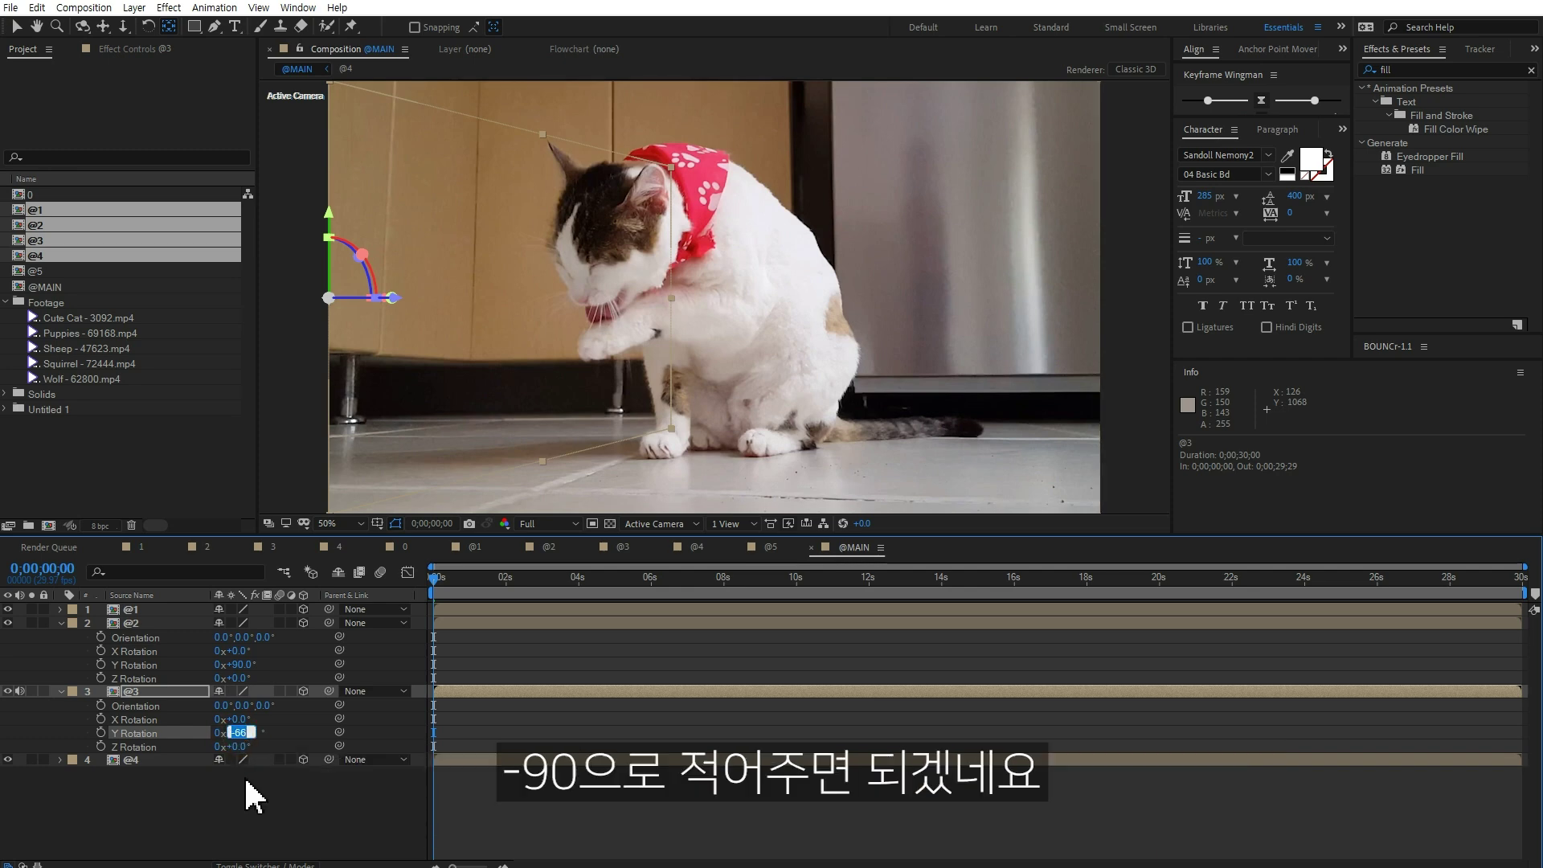
type("-90")
key("Return")
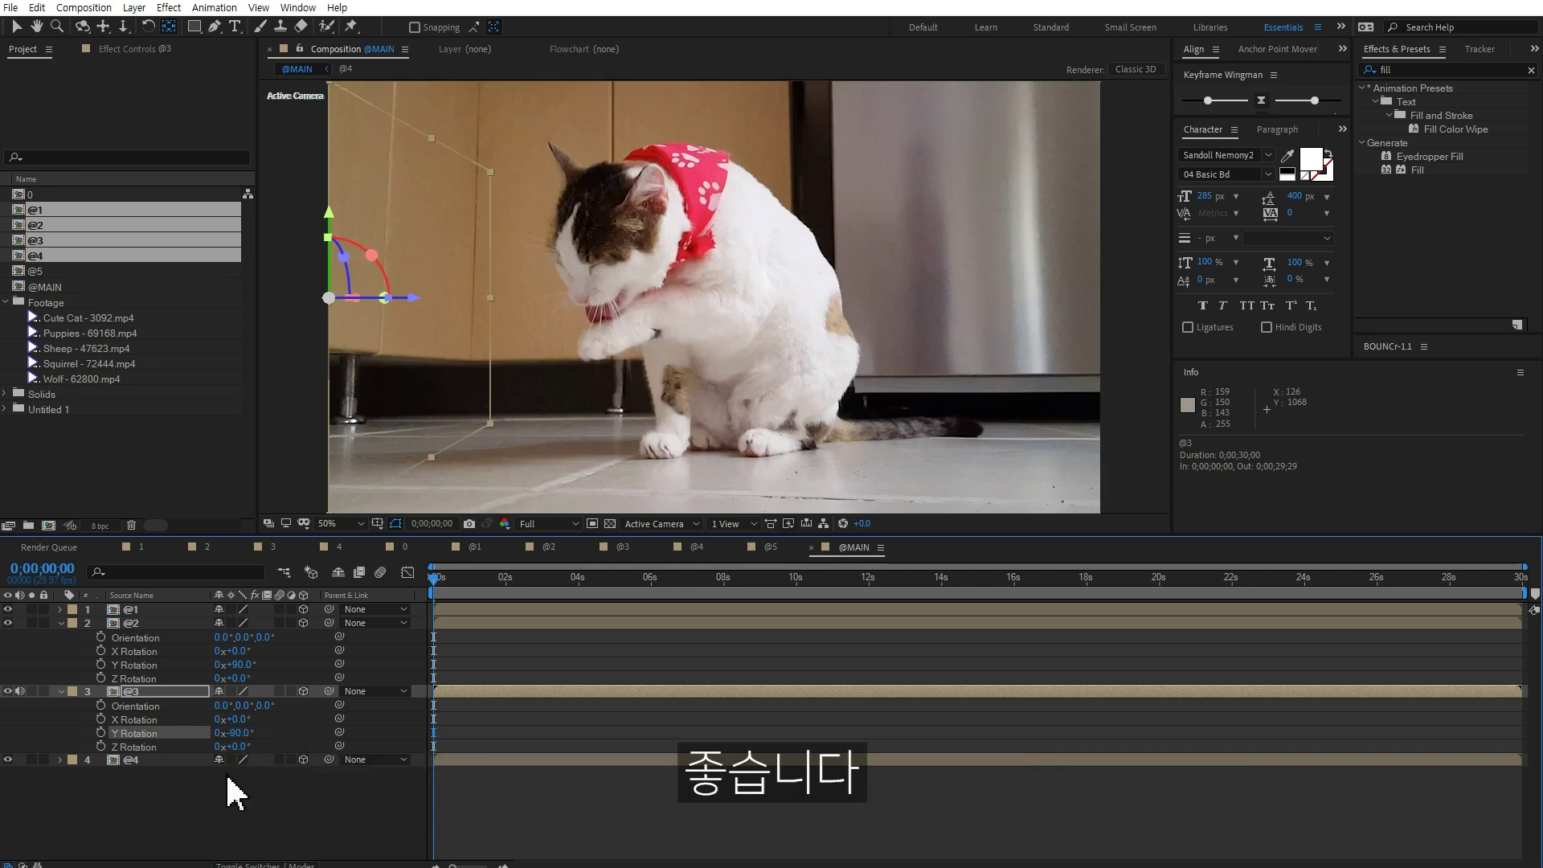
left_click(233, 802)
left_click(151, 760)
left_click(158, 609, "shift")
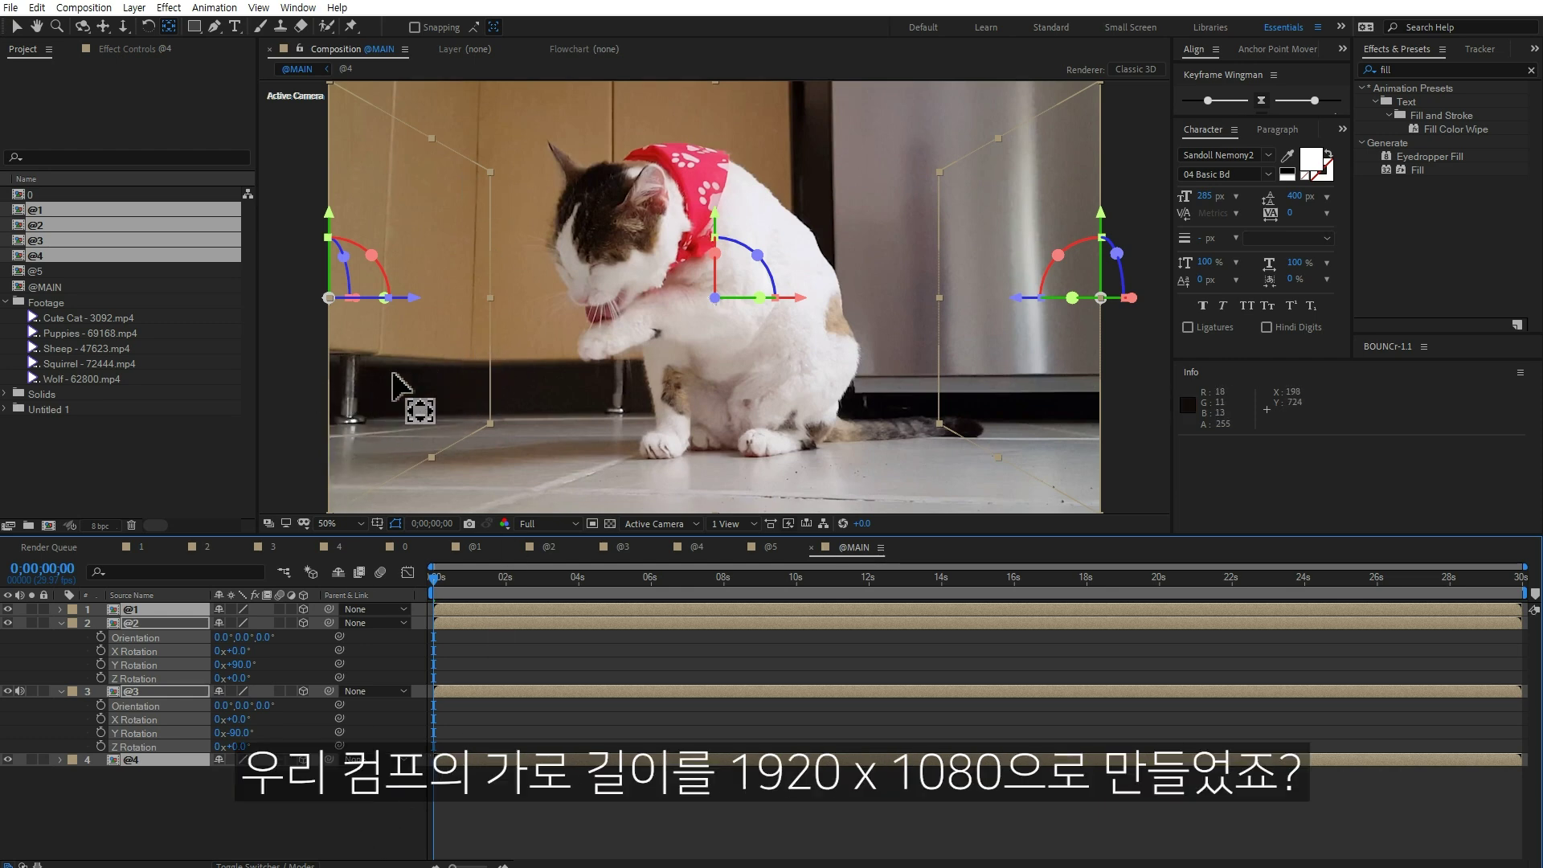
Step: Set layer @4's Position to 960, 540, 1920 to make it the rear wall
left_click(266, 811)
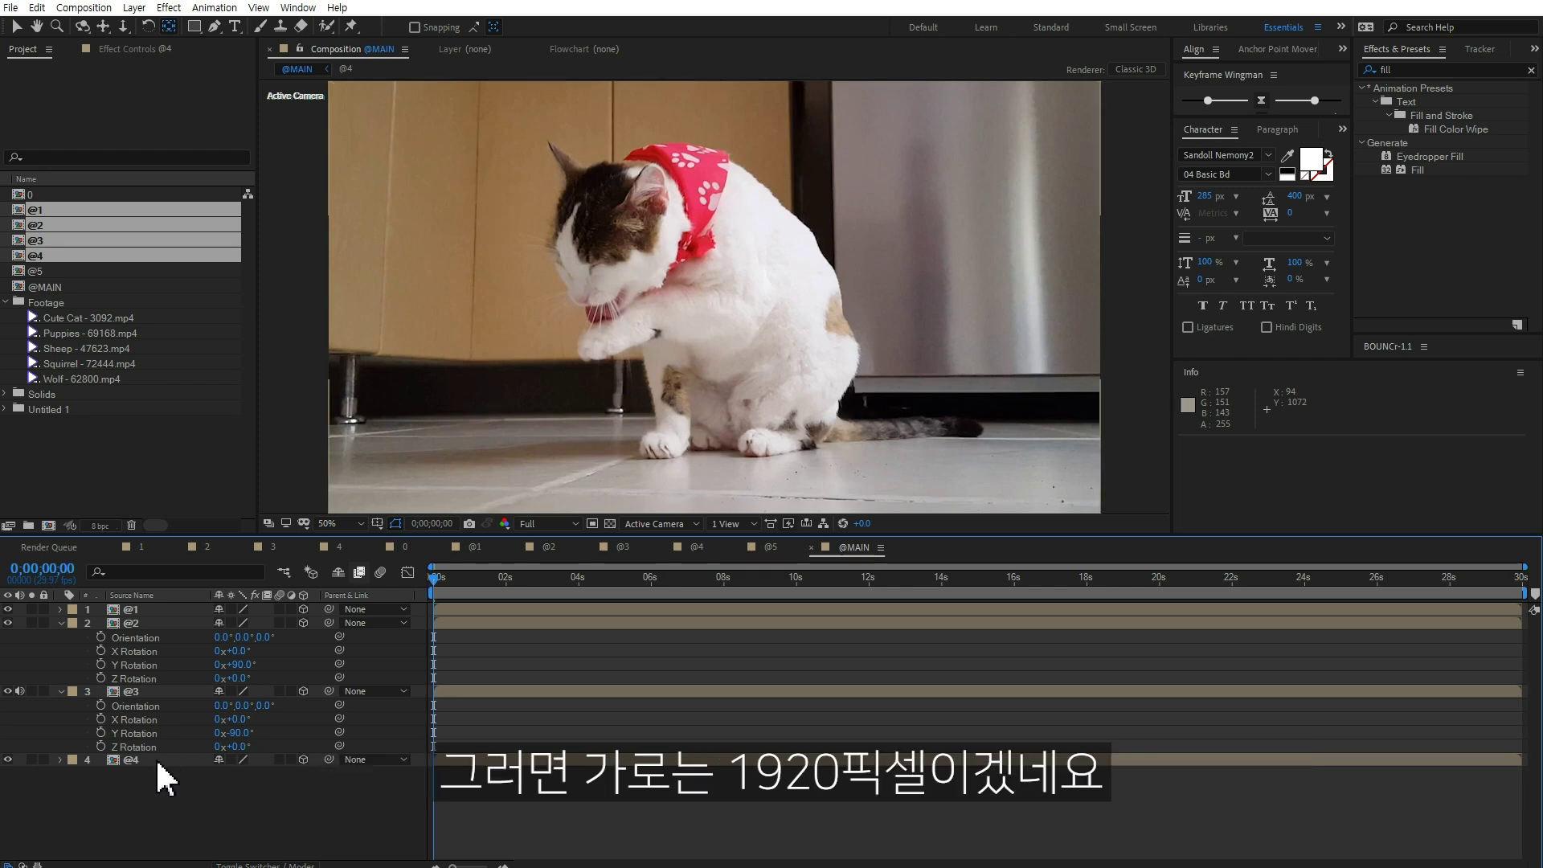
left_click(130, 759)
key("p")
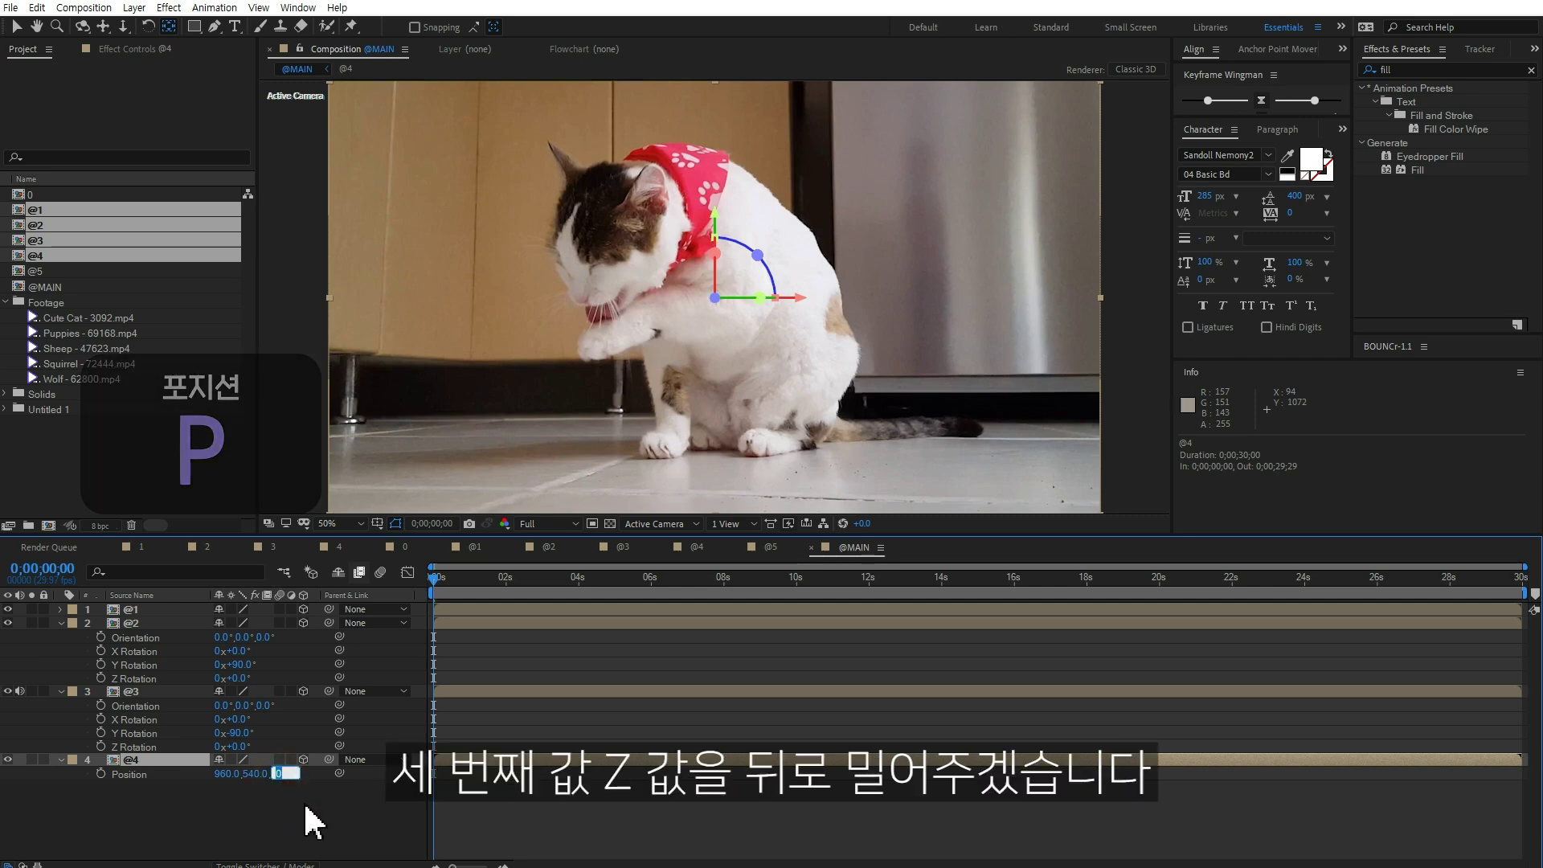
type("0")
key("Return")
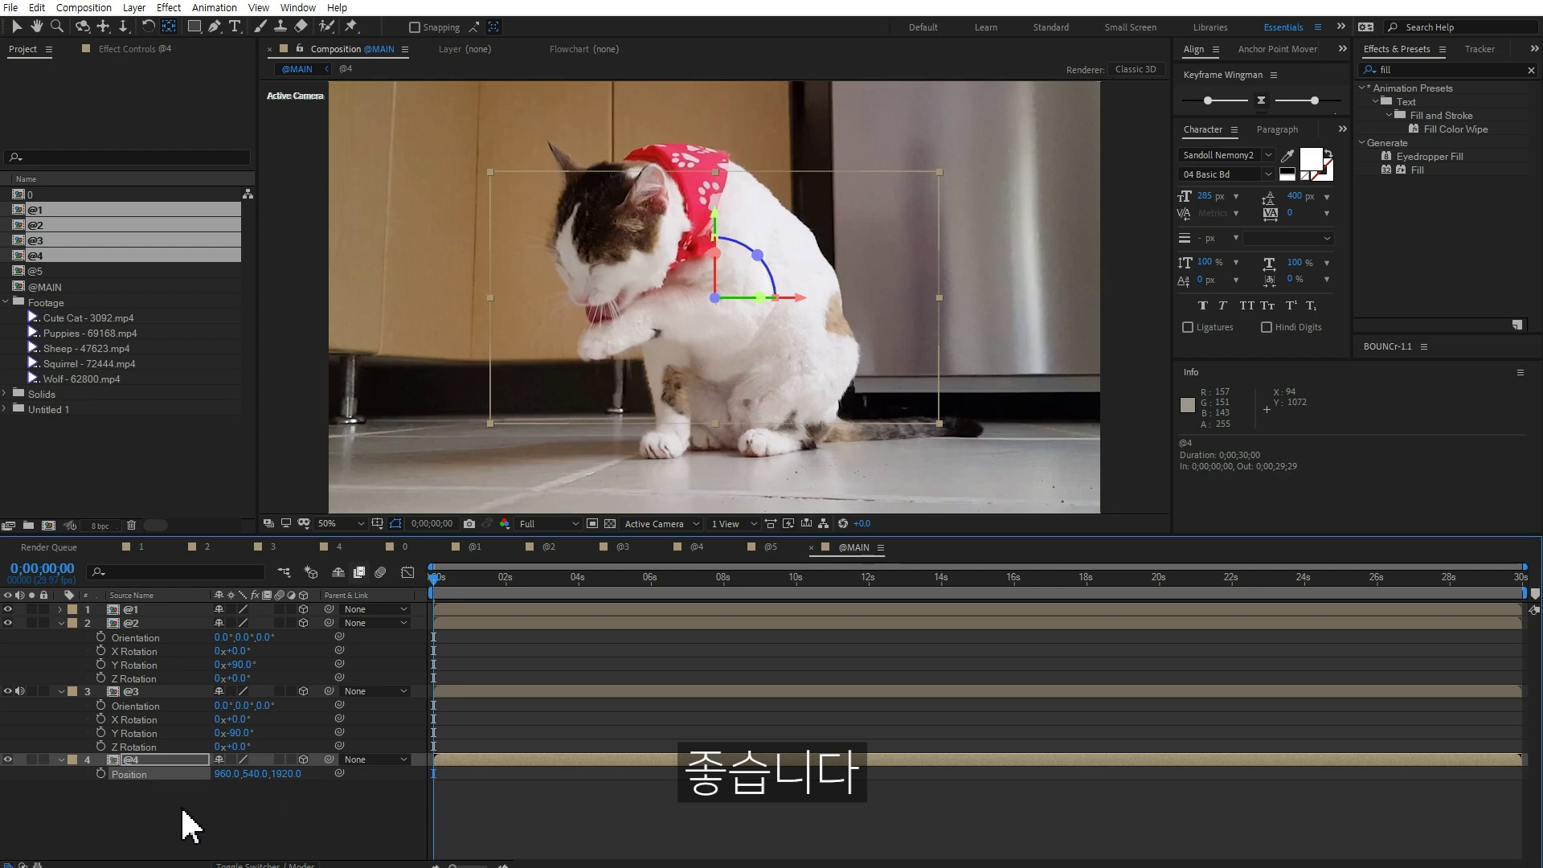
left_click_drag(191, 826, 153, 608)
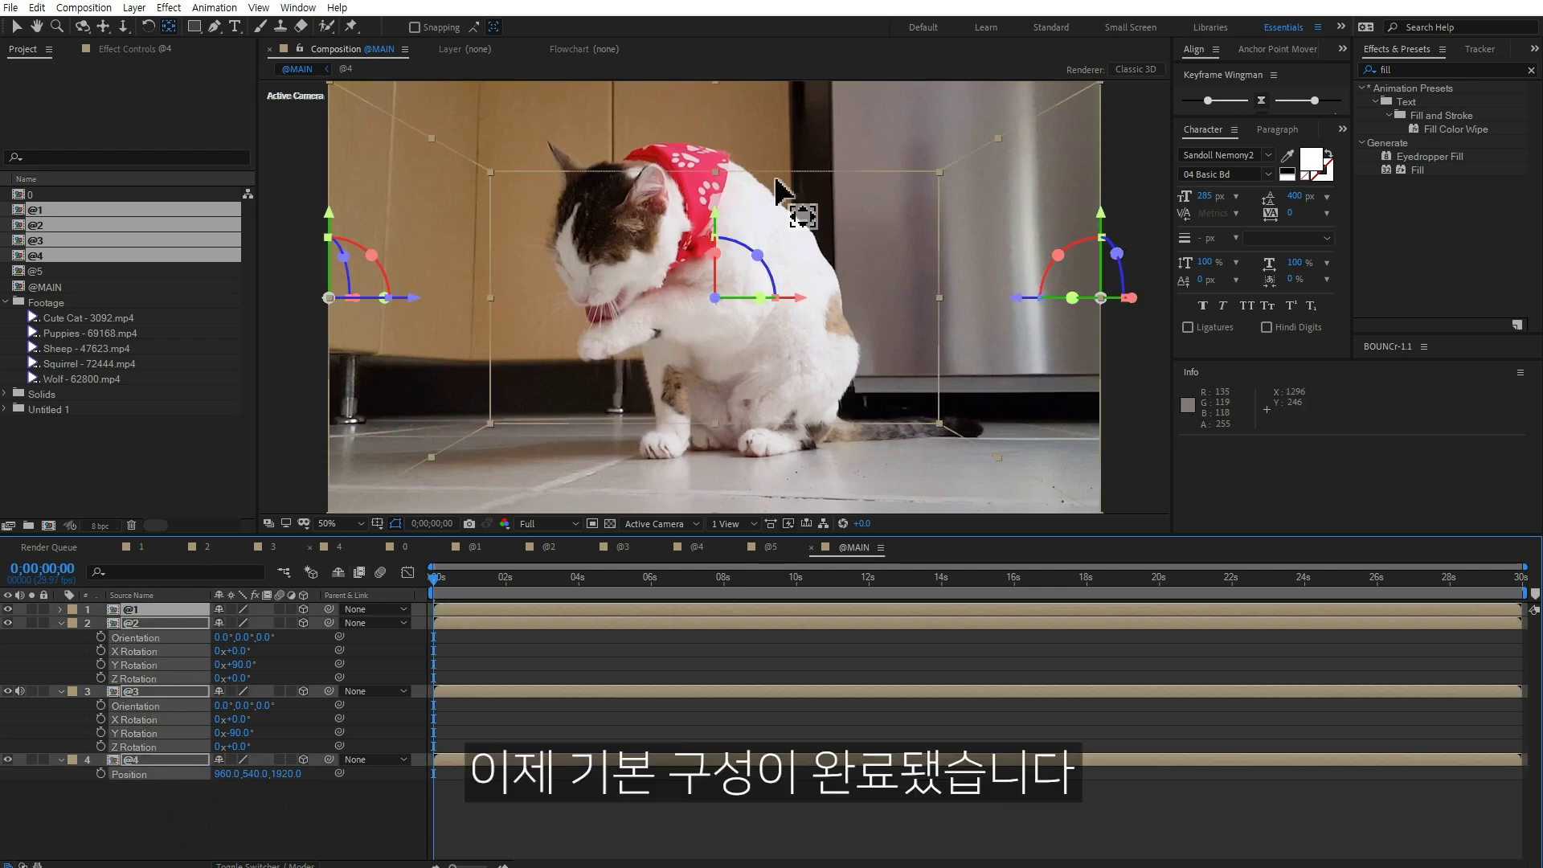
left_click(254, 822)
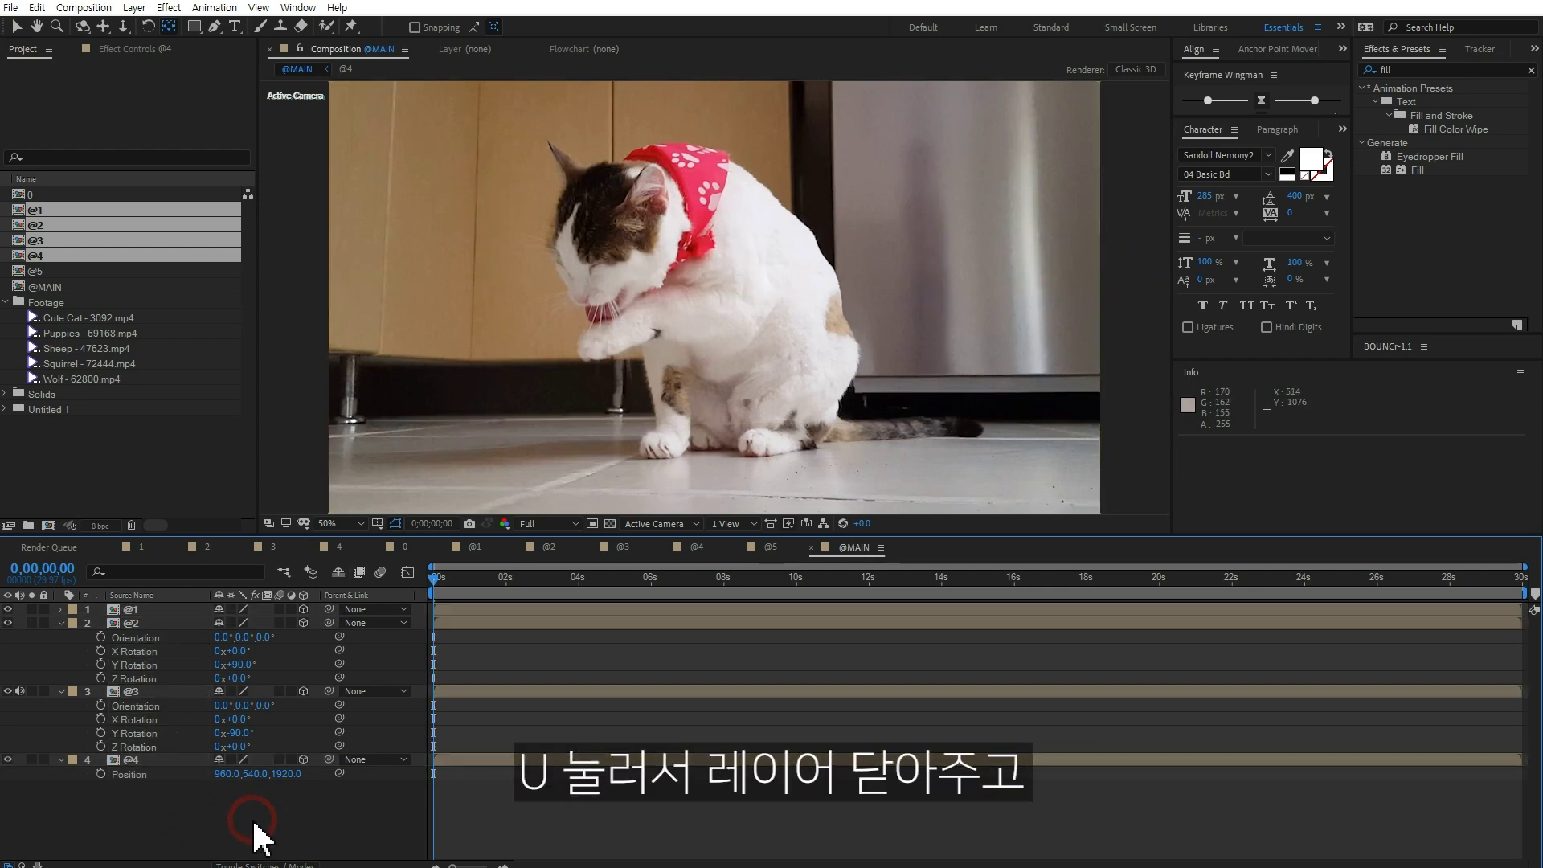
Step: Add a new camera layer, Camera 1, using the 35mm lens preset
key("u")
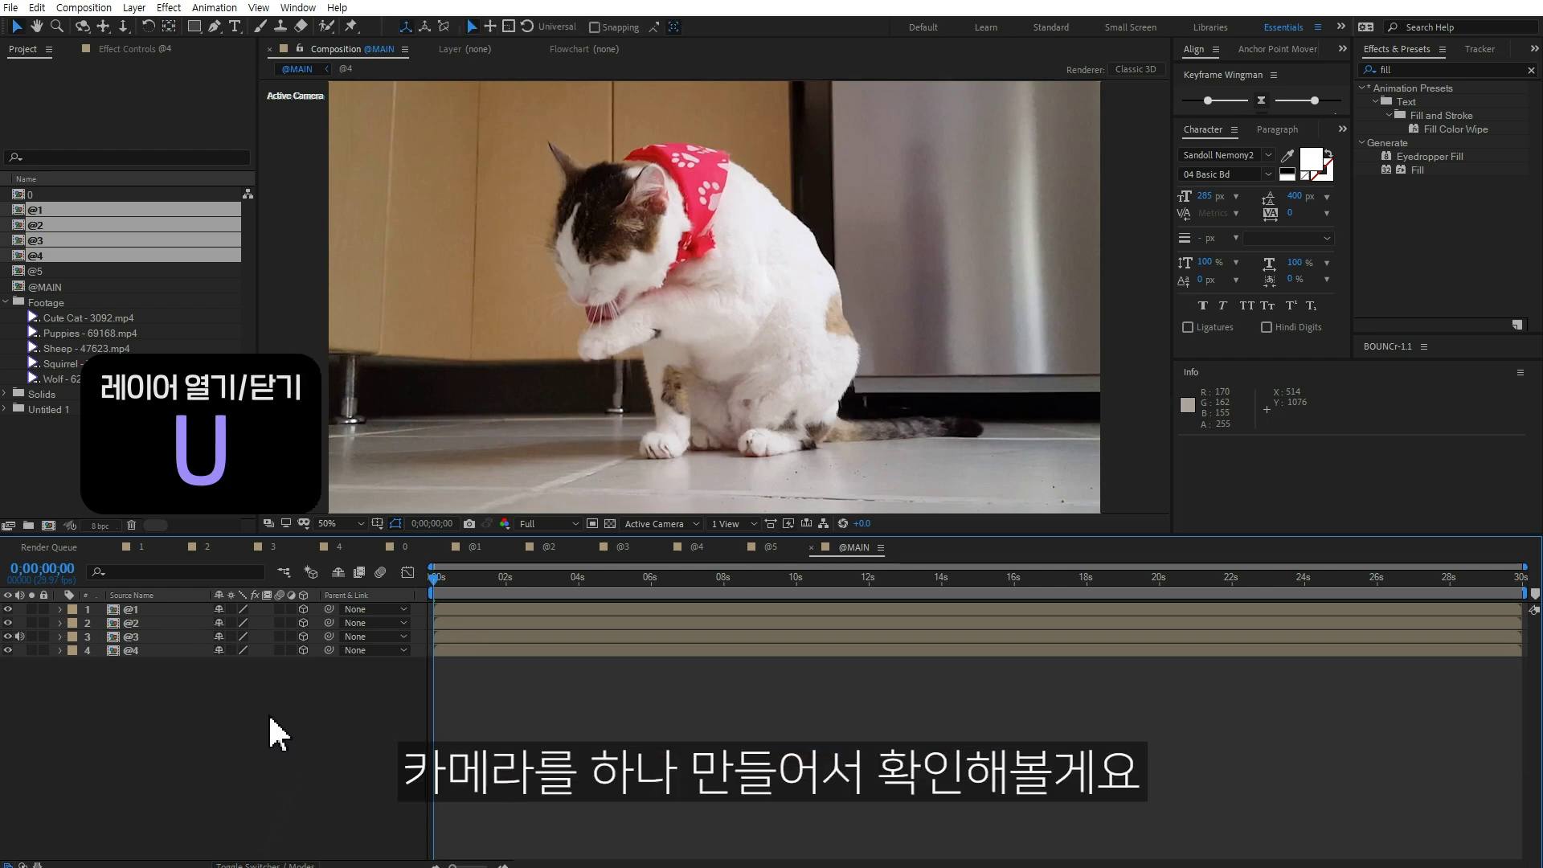
right_click(222, 706)
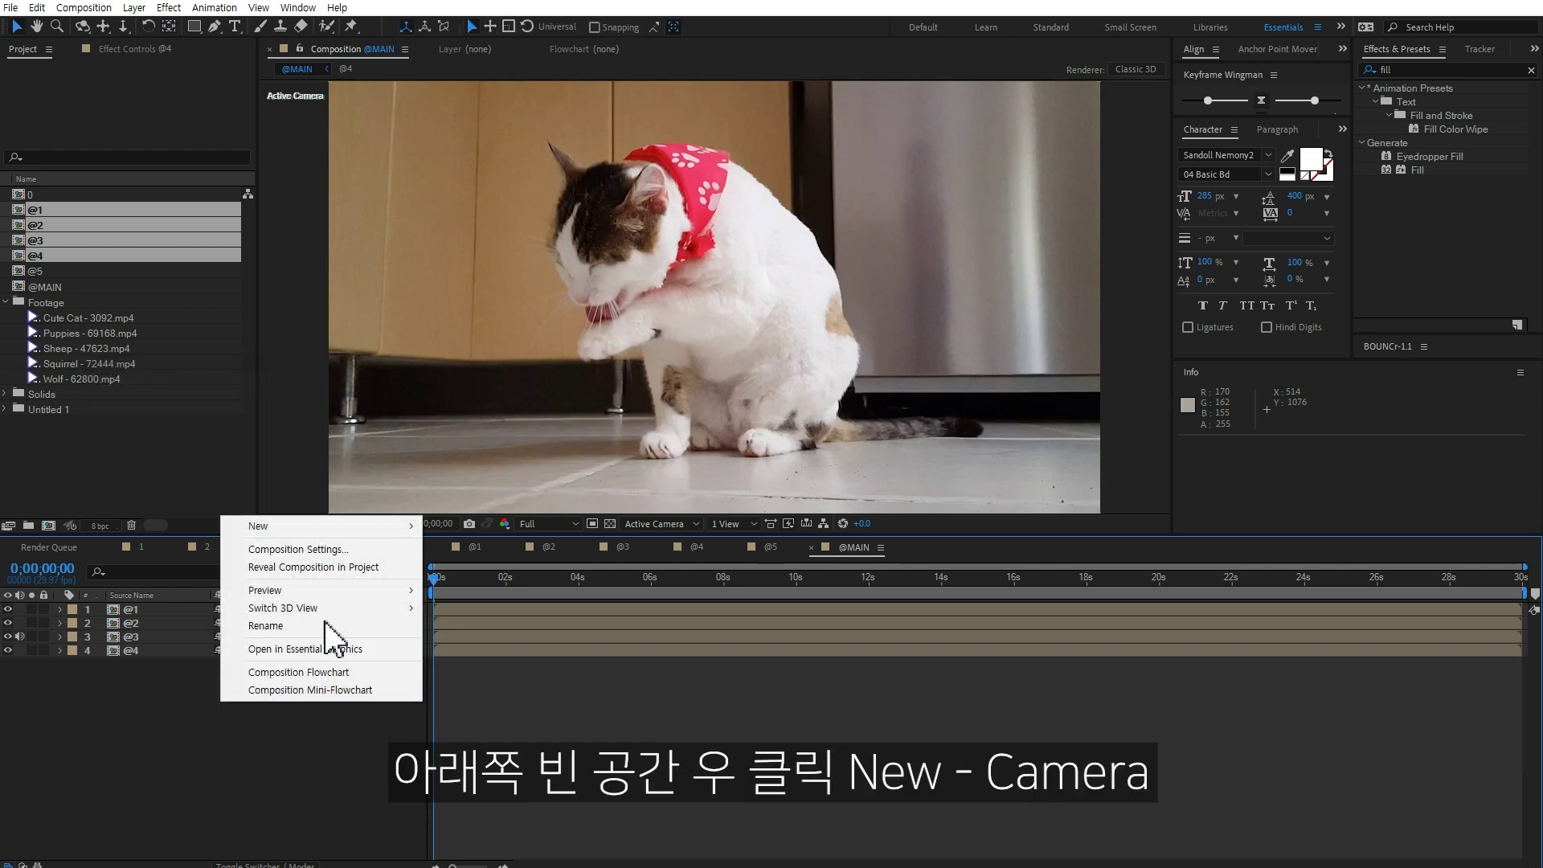
mouse_move(330, 526)
left_click(486, 603)
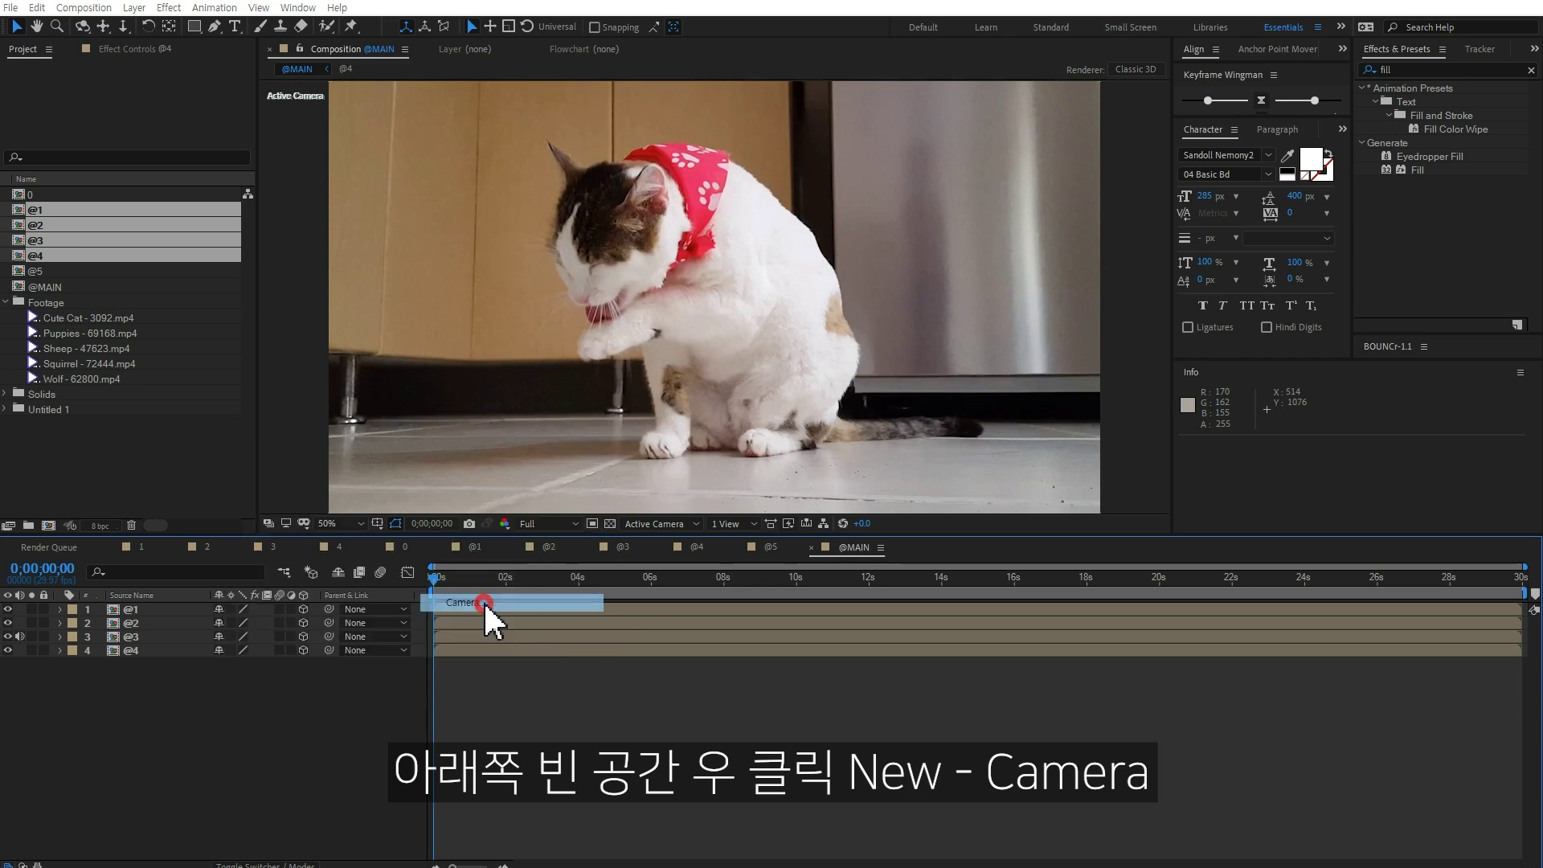
left_click(947, 294)
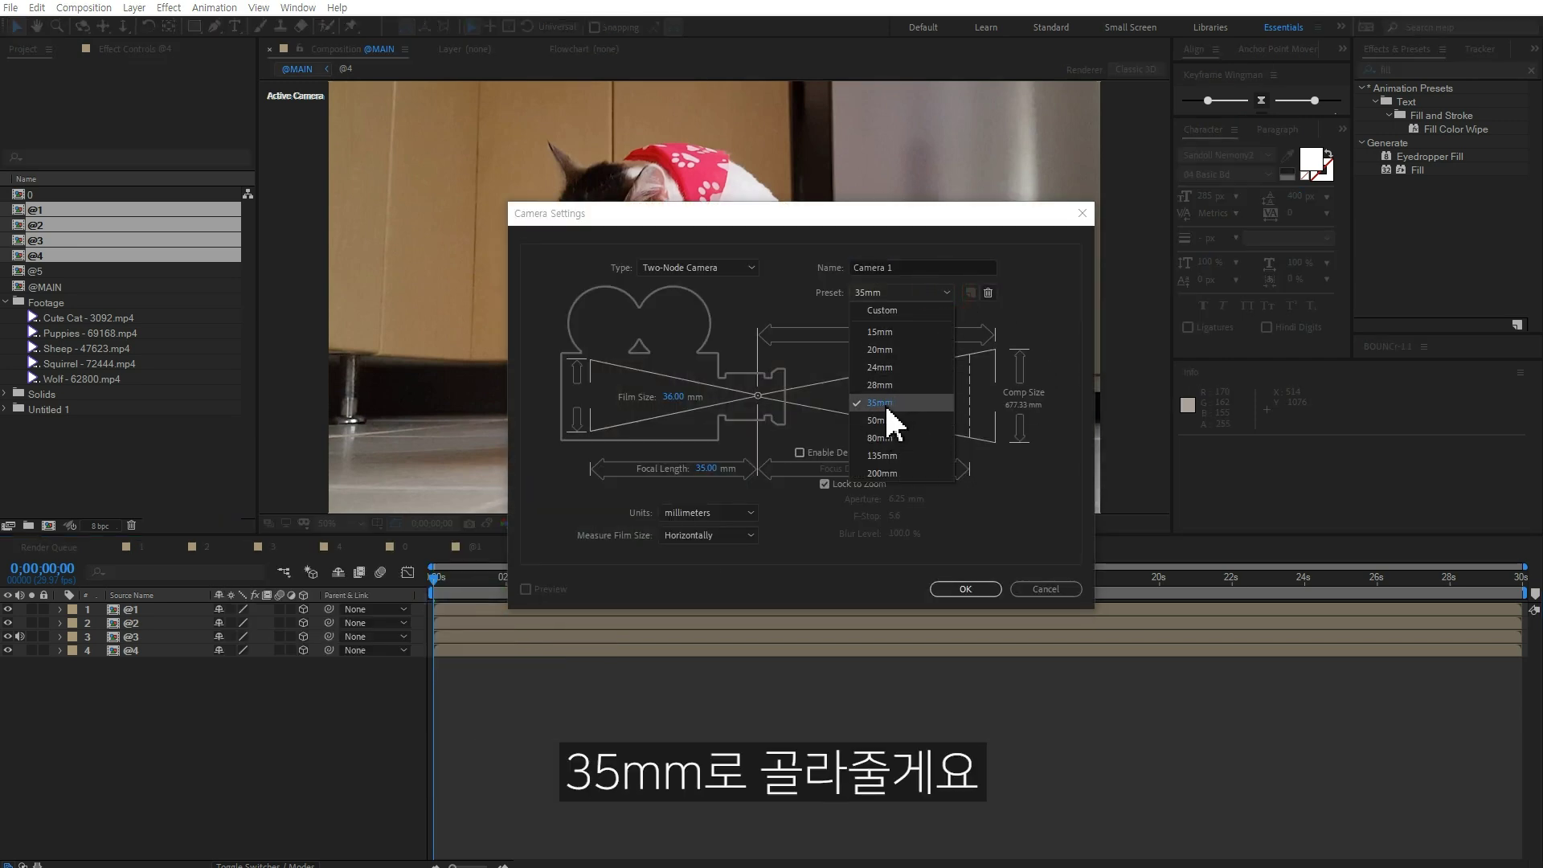
left_click(880, 403)
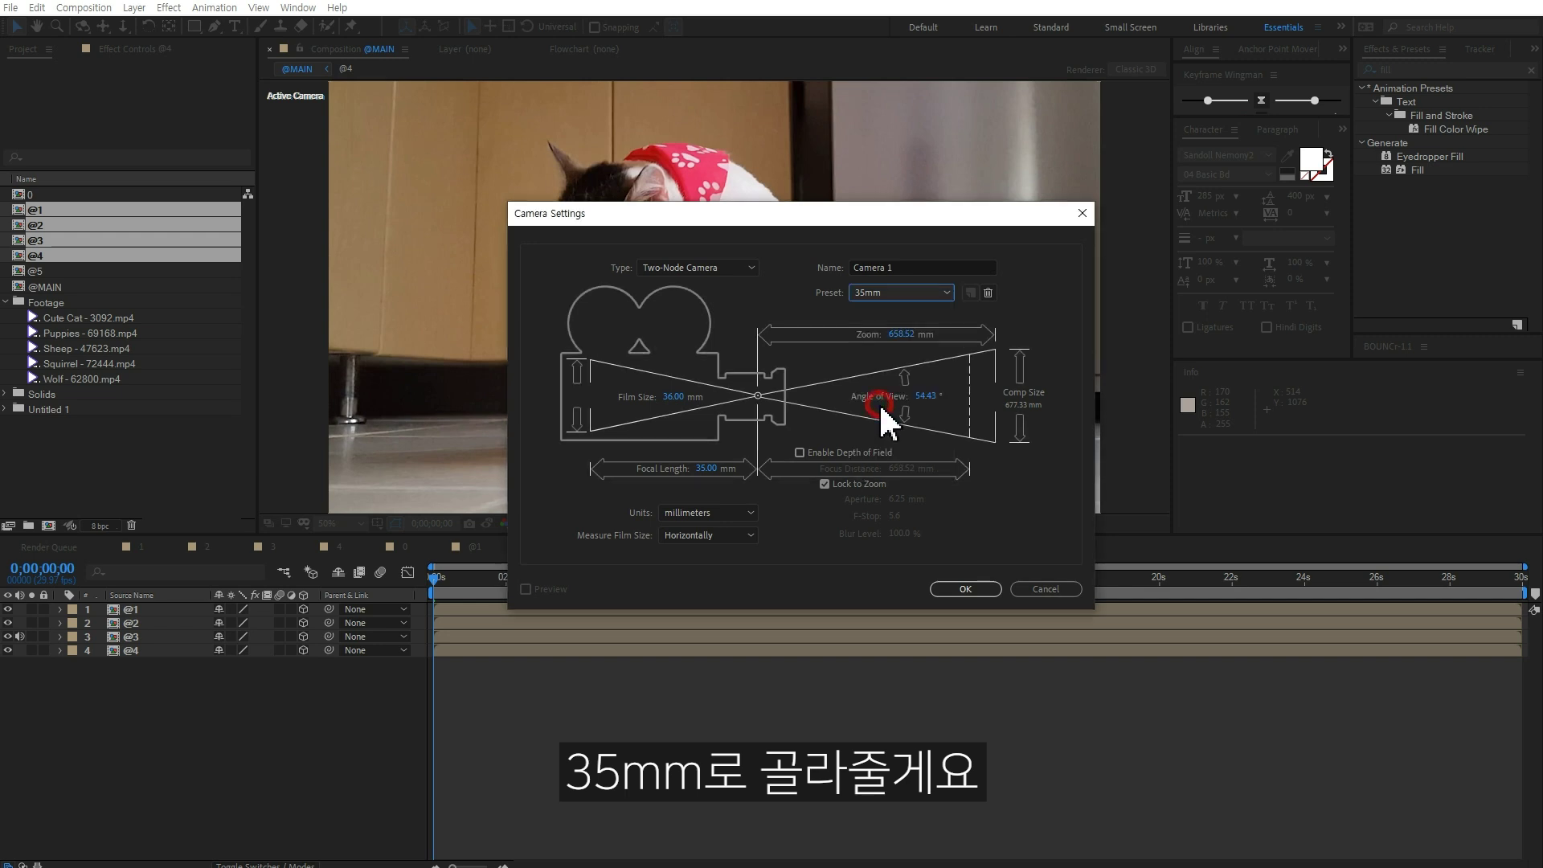
left_click(981, 586)
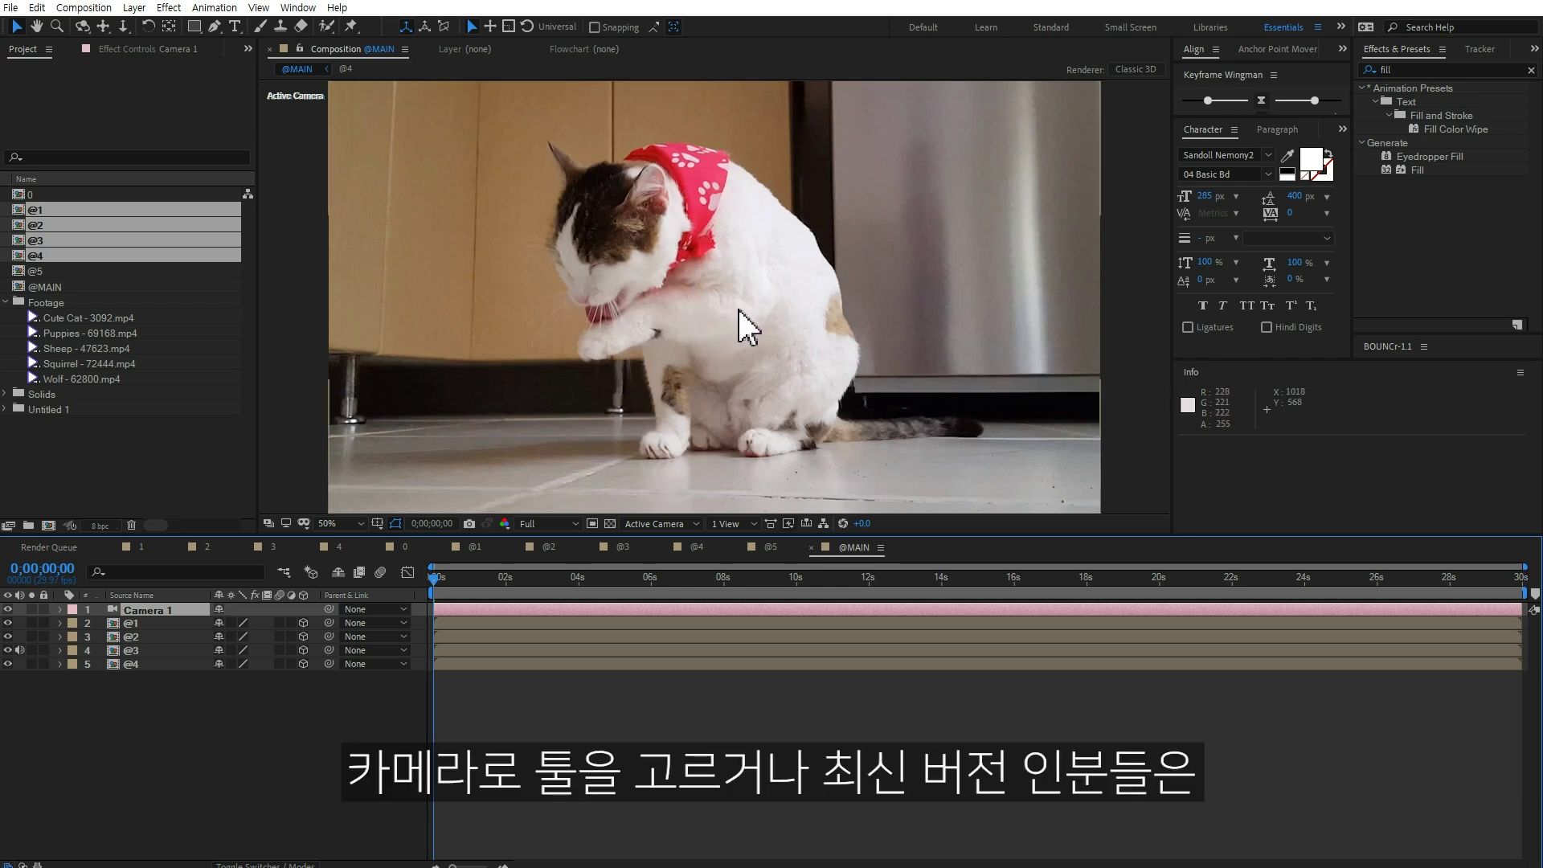
Step: Orbit Camera 1 to inspect the box of walls, then undo the orbit
key("c")
left_click_drag(785, 305, 699, 345, "alt")
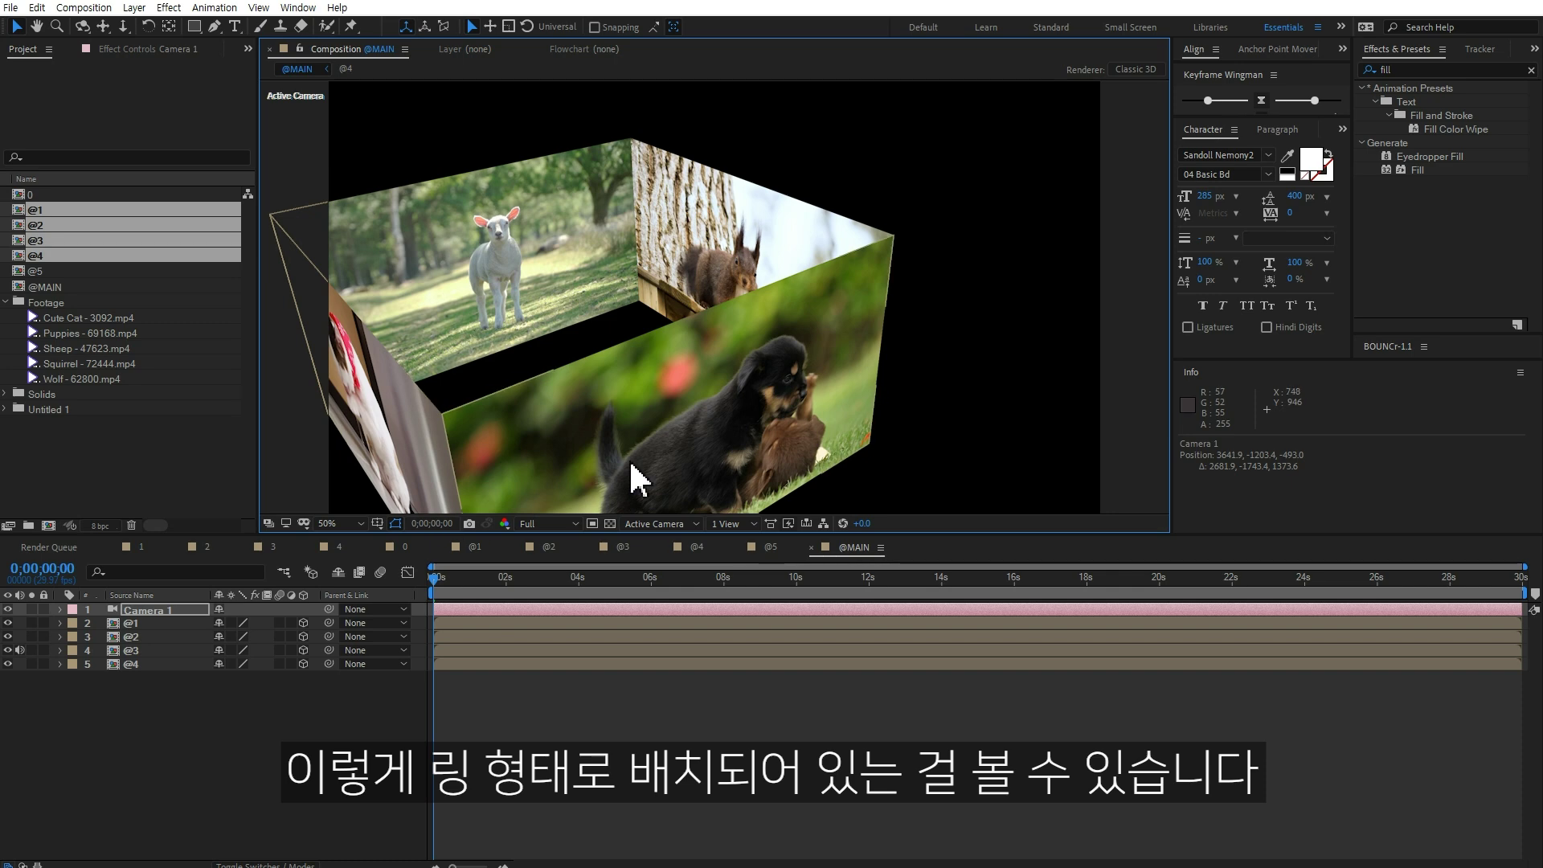
key("ctrl+z")
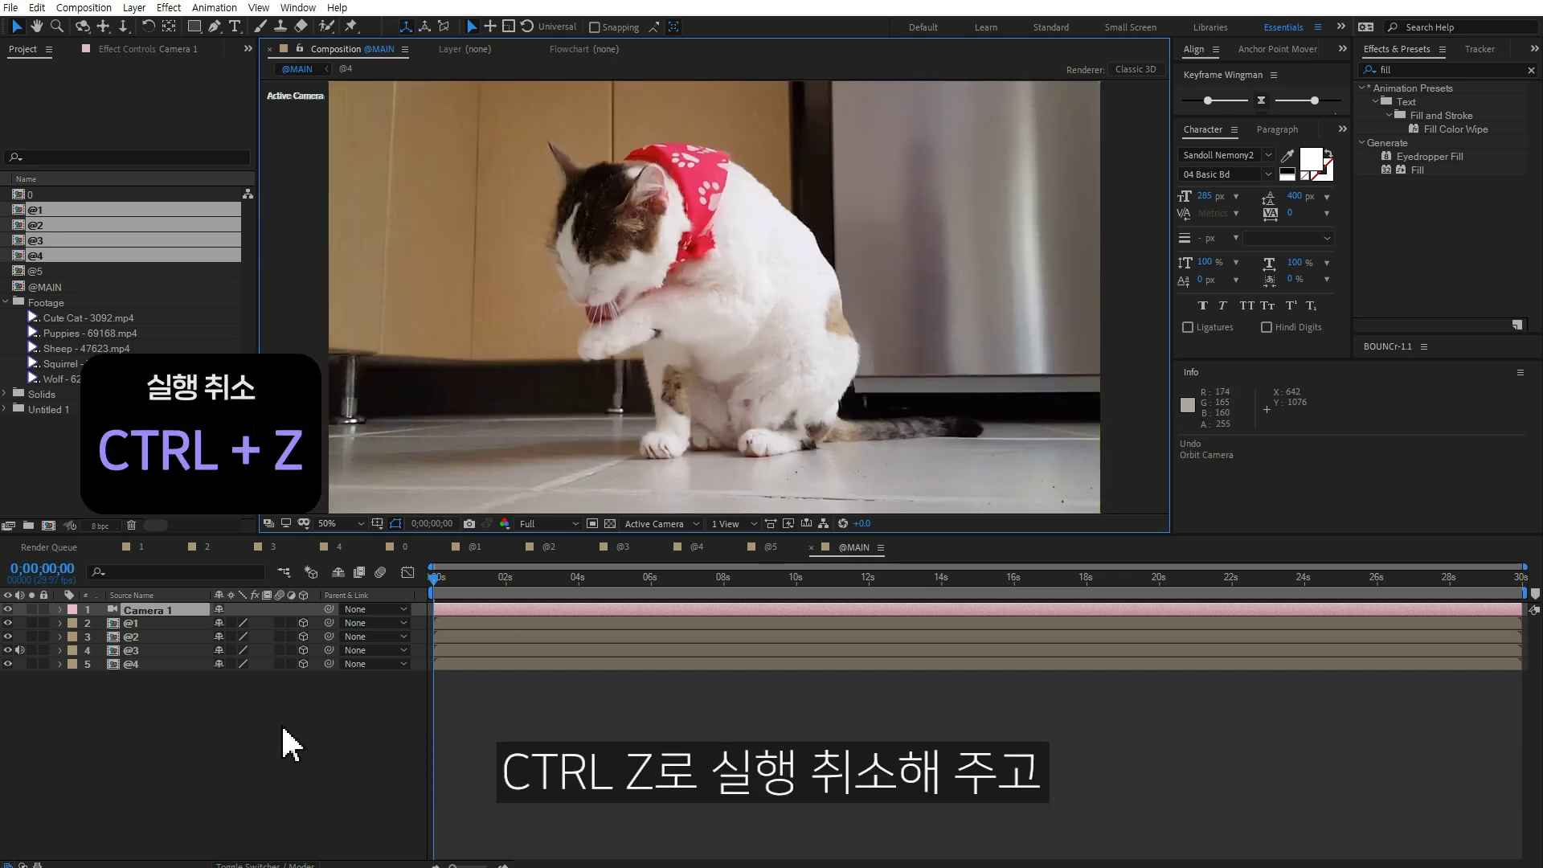
left_click_drag(191, 706, 128, 621)
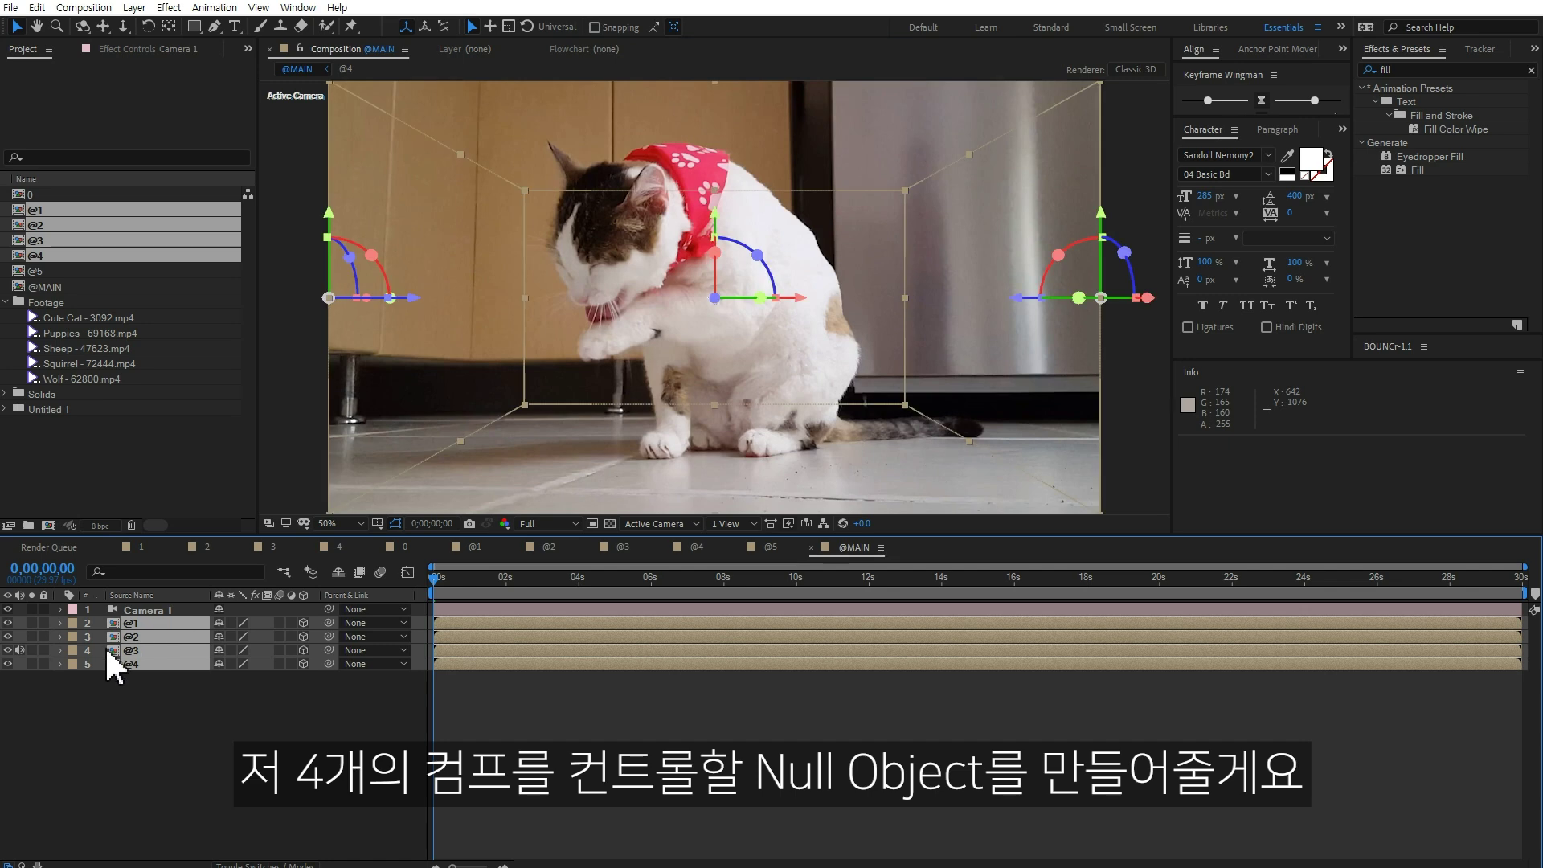
Step: Add a 3D null object, Null 4, placed directly below Camera 1
left_click(221, 754)
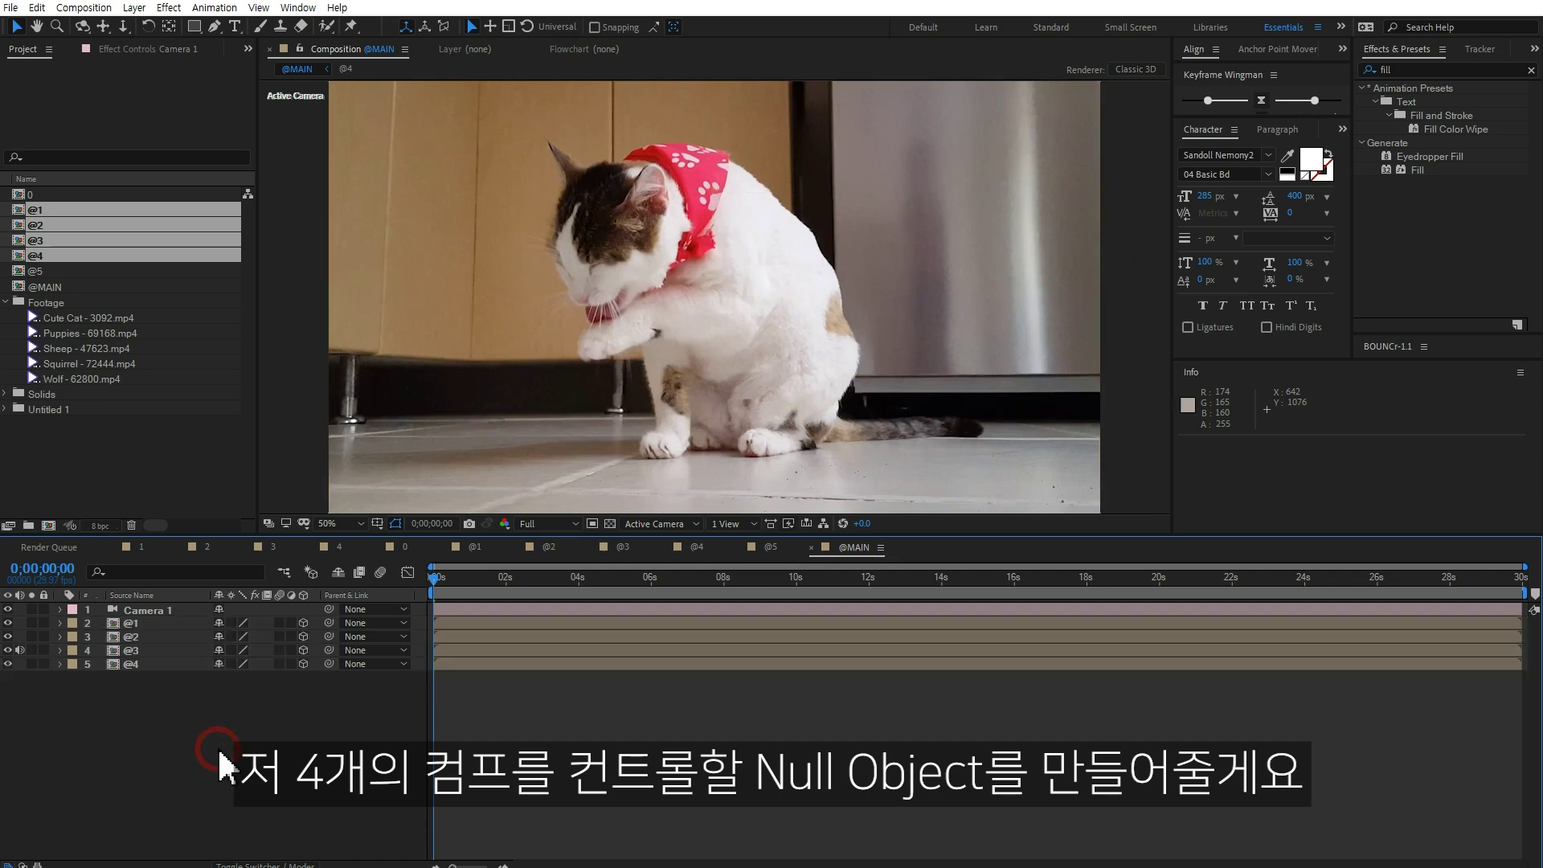
right_click(207, 714)
mouse_move(303, 537)
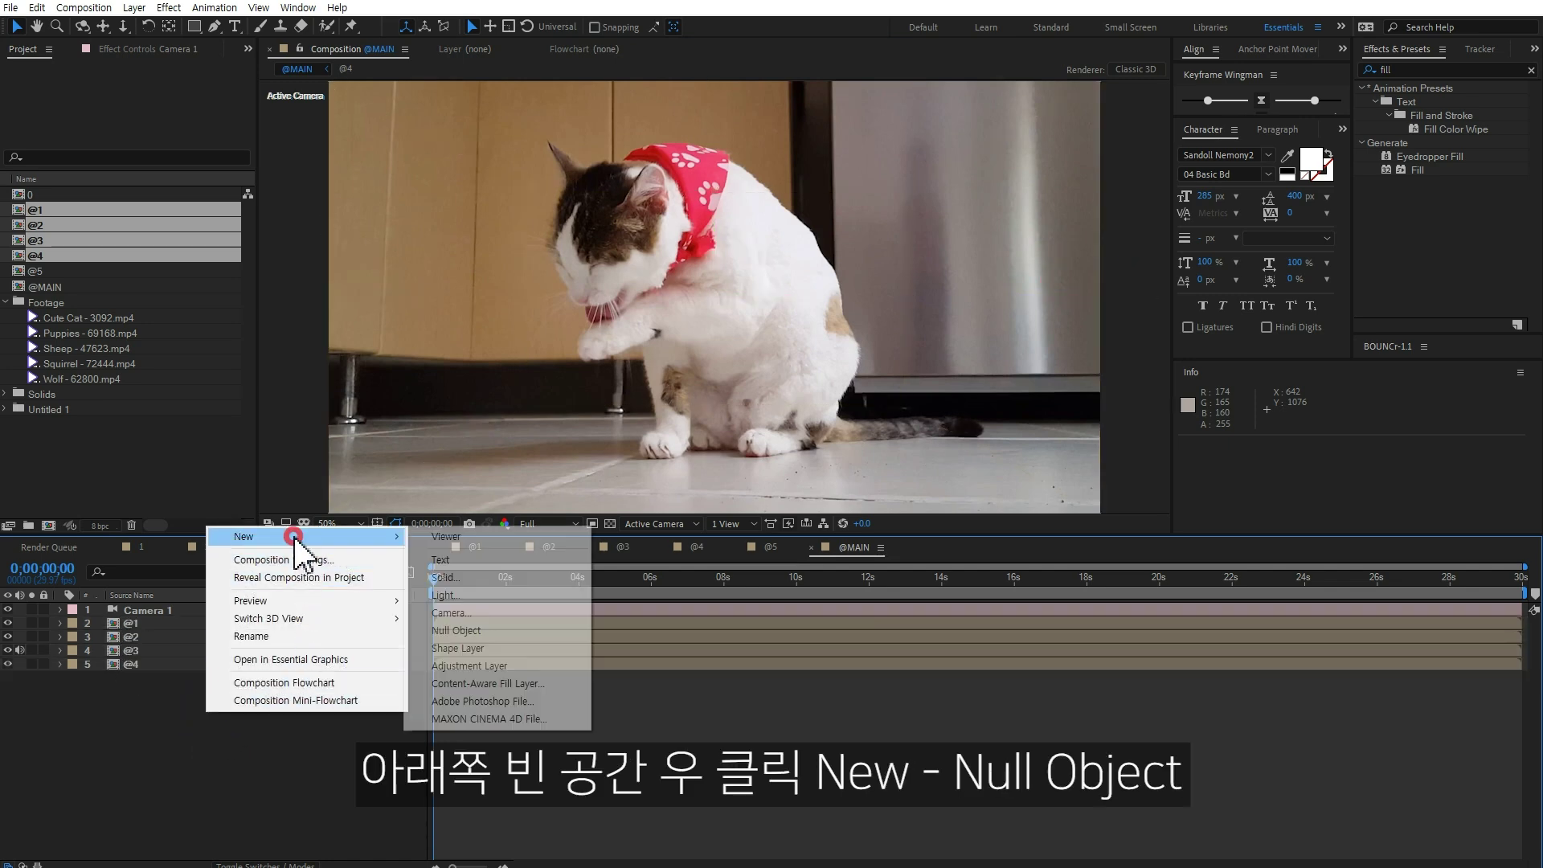
left_click(490, 629)
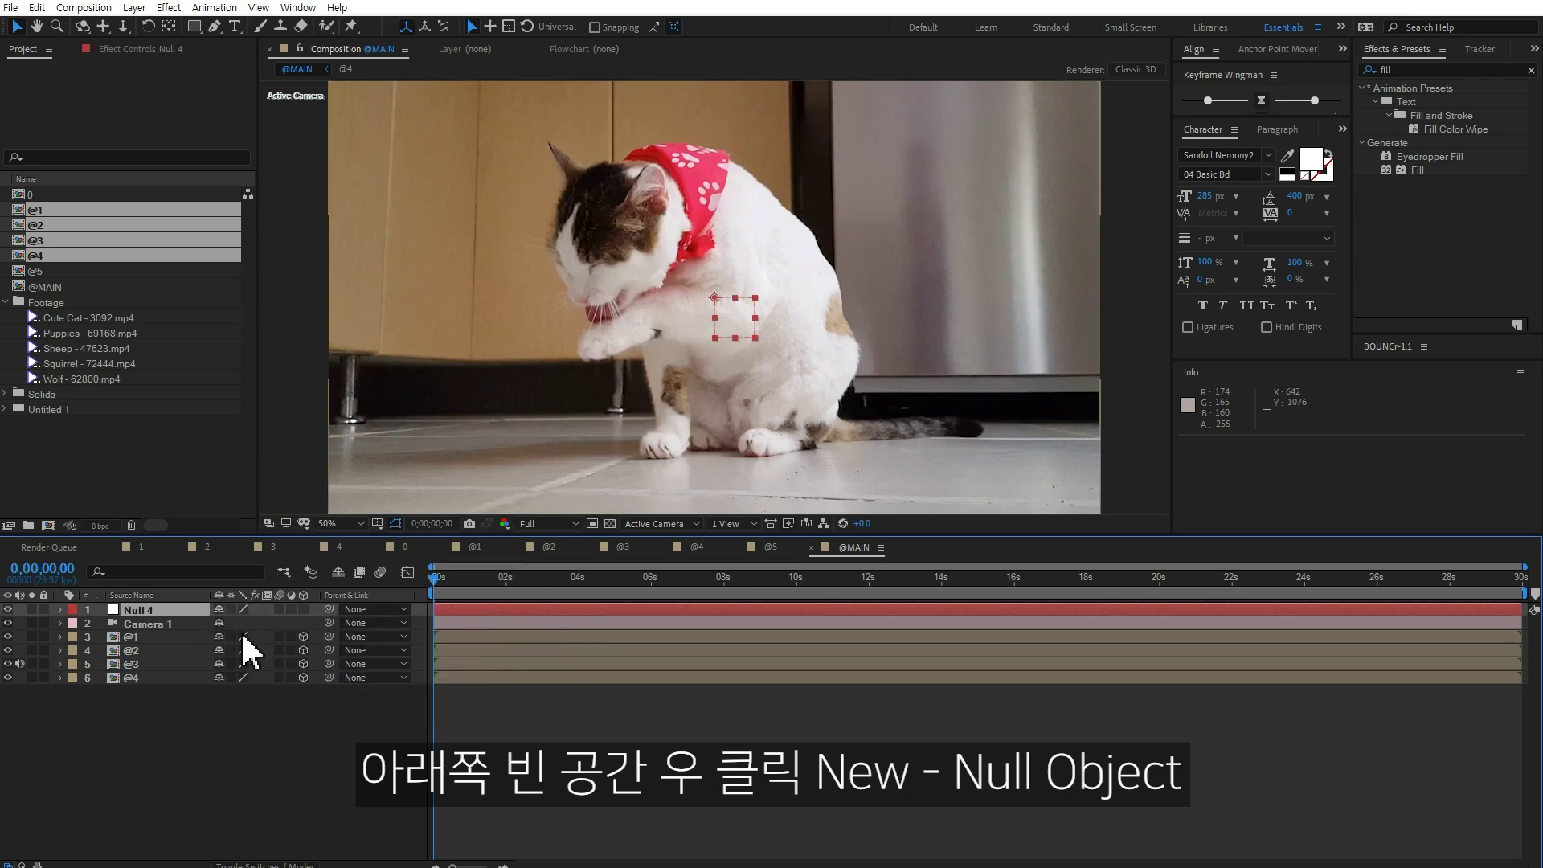
left_click_drag(156, 613, 166, 631)
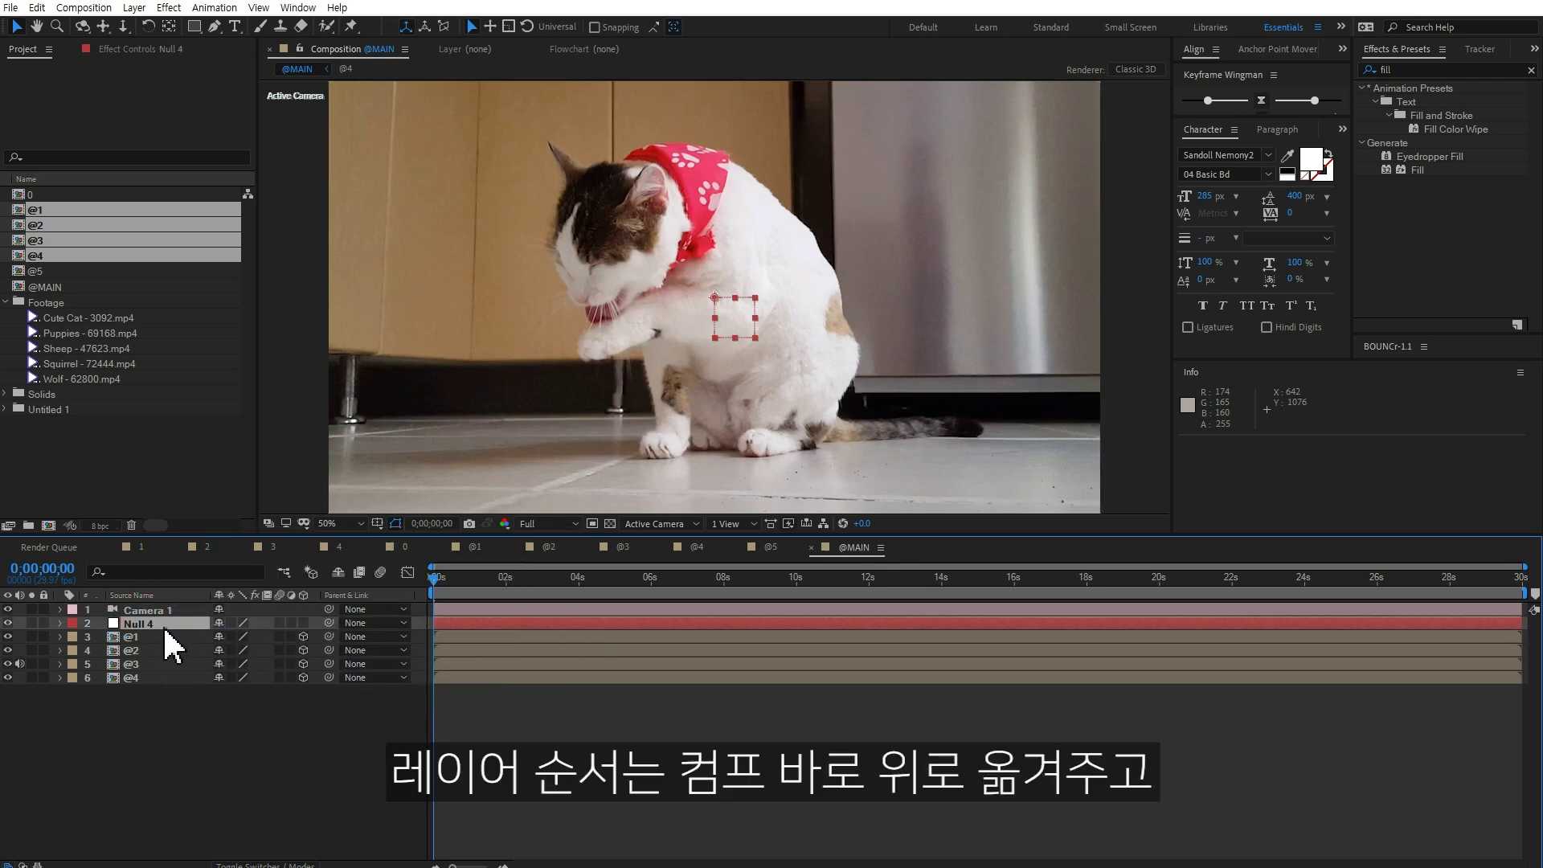
left_click(303, 624)
Step: Set the label colour of Null 4 and walls @1–@4 to Yellow
left_click_drag(167, 715, 142, 624)
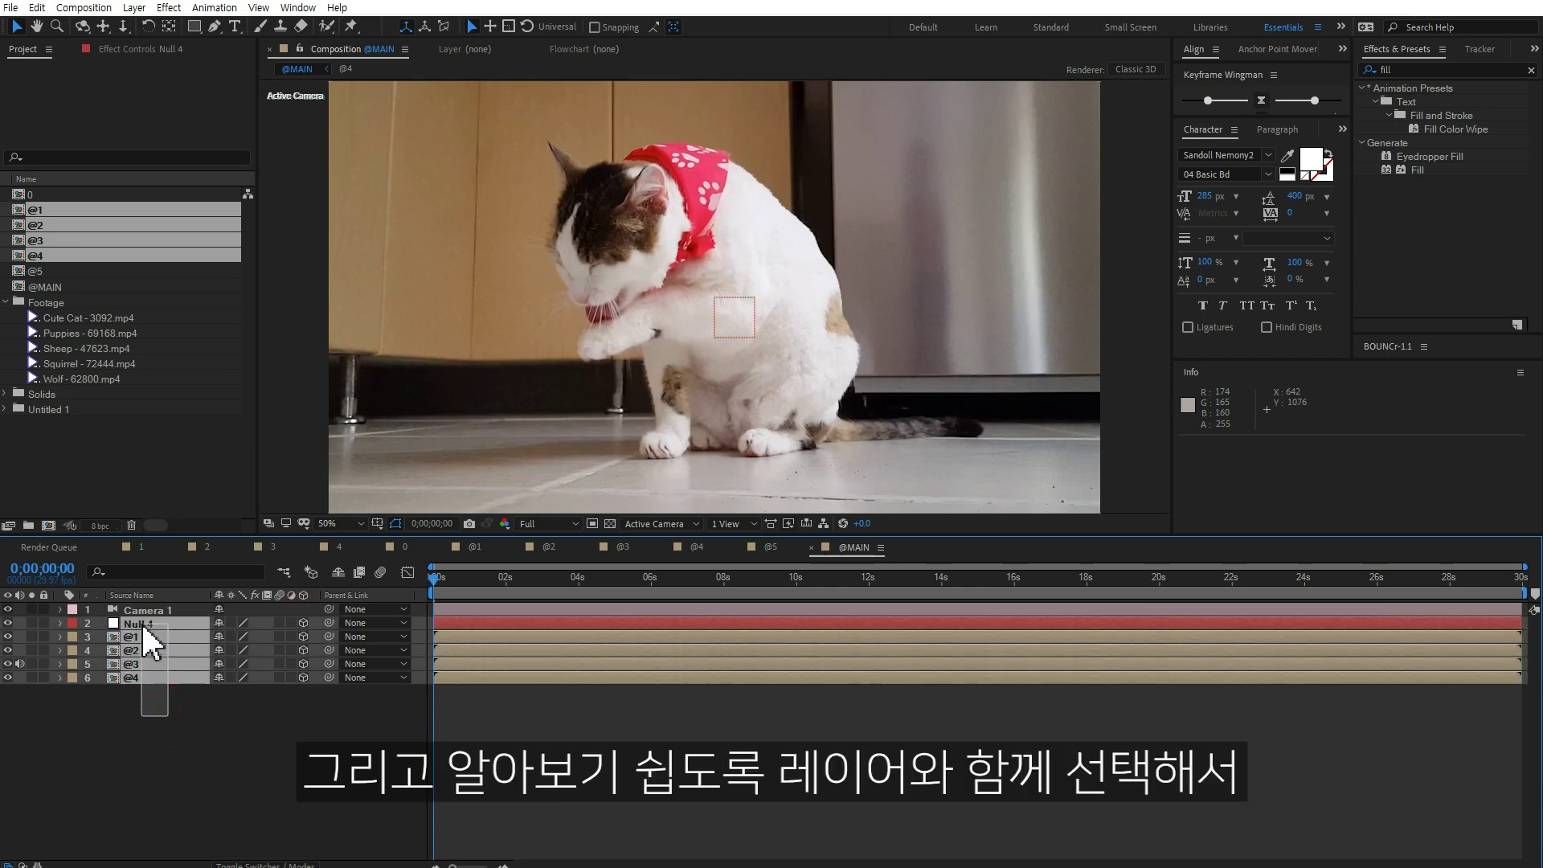
left_click(71, 624)
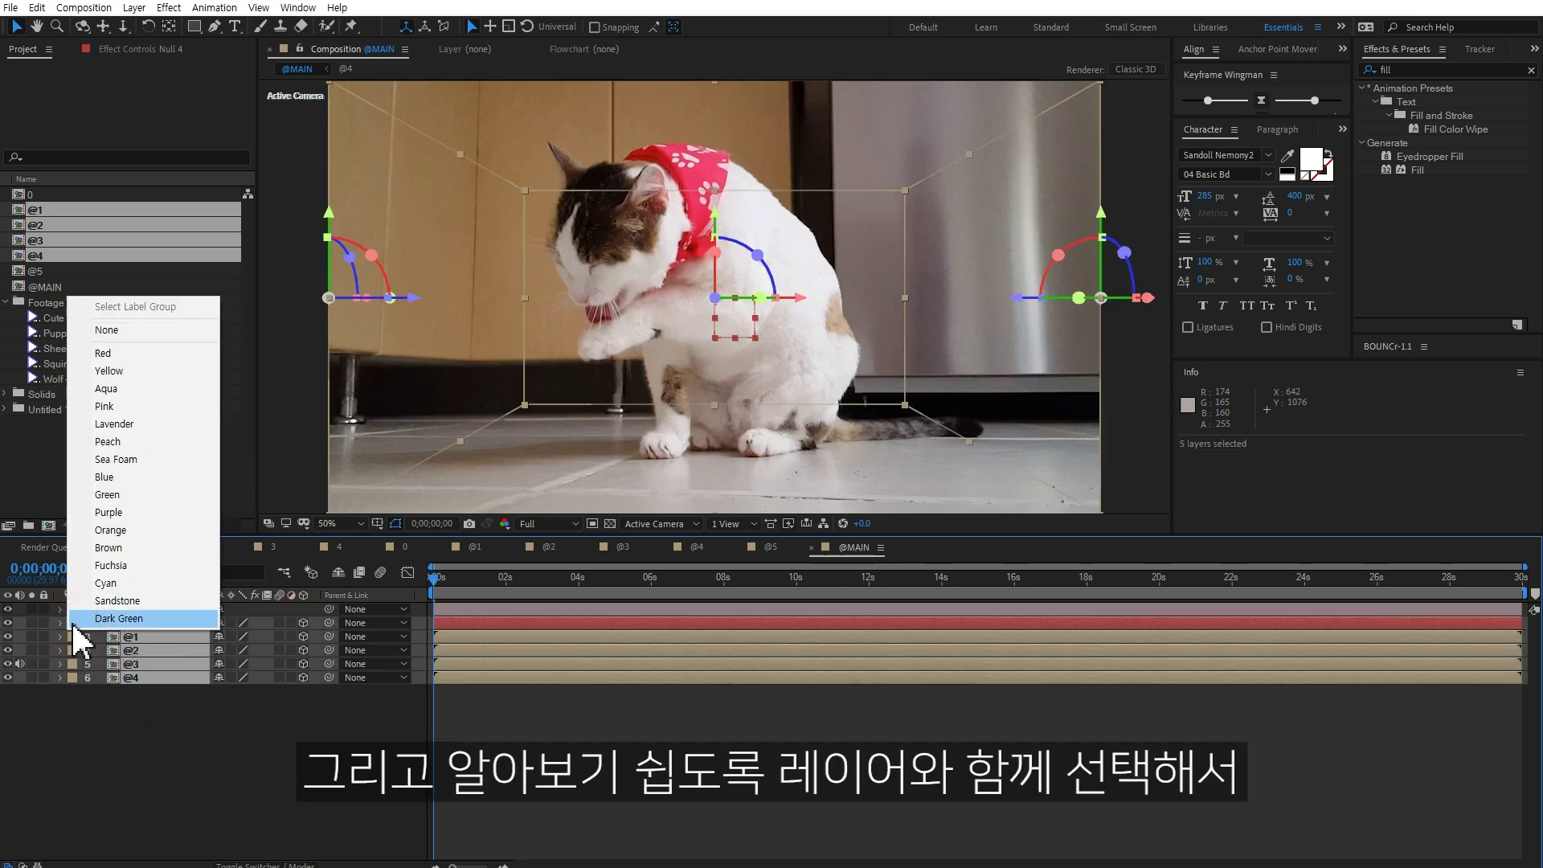
left_click(113, 384)
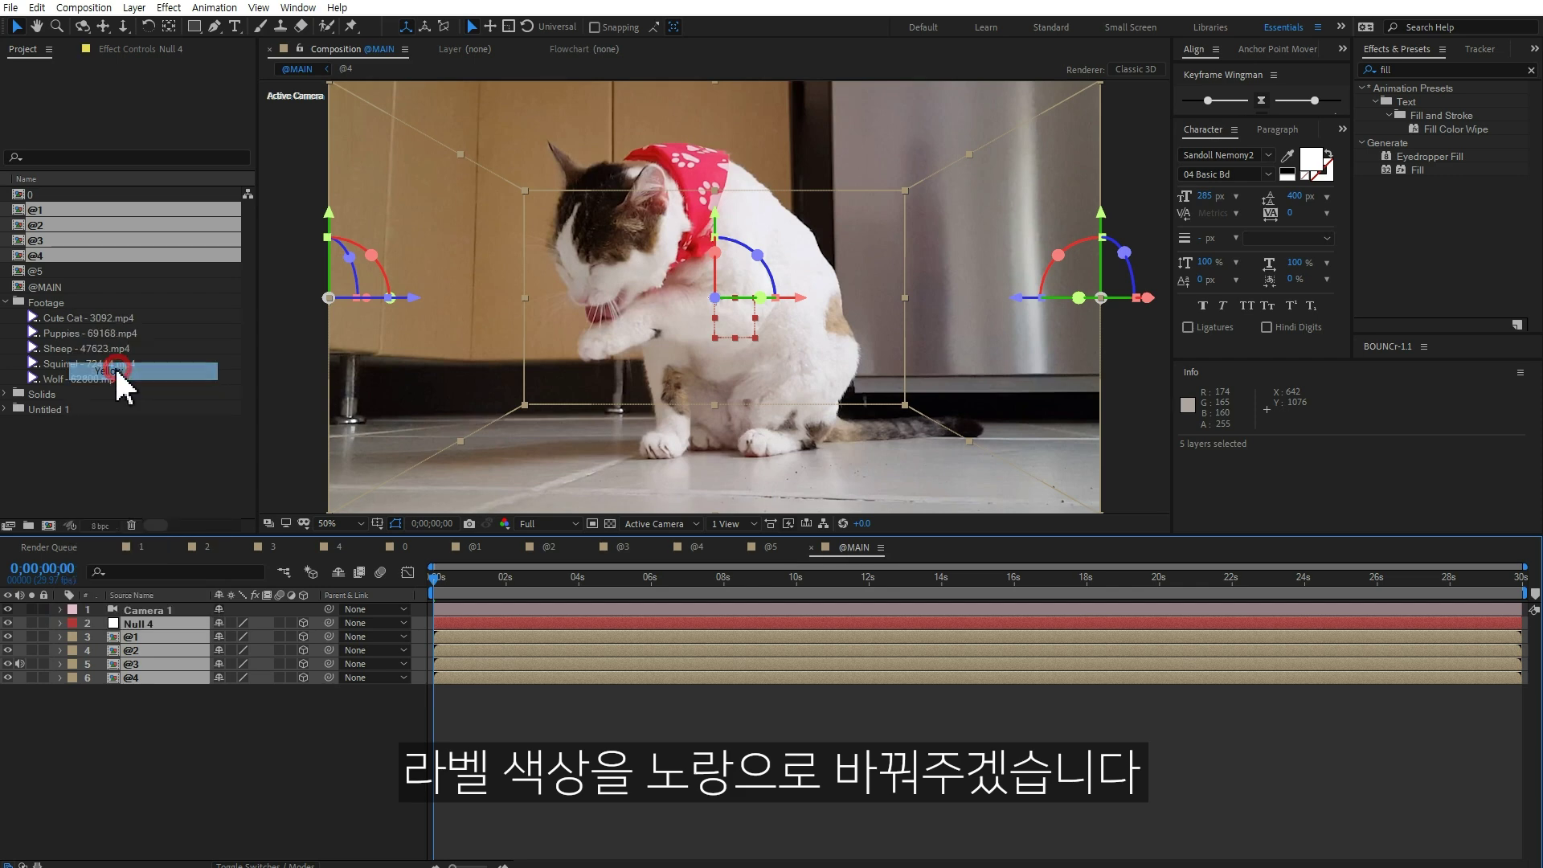
left_click(230, 747)
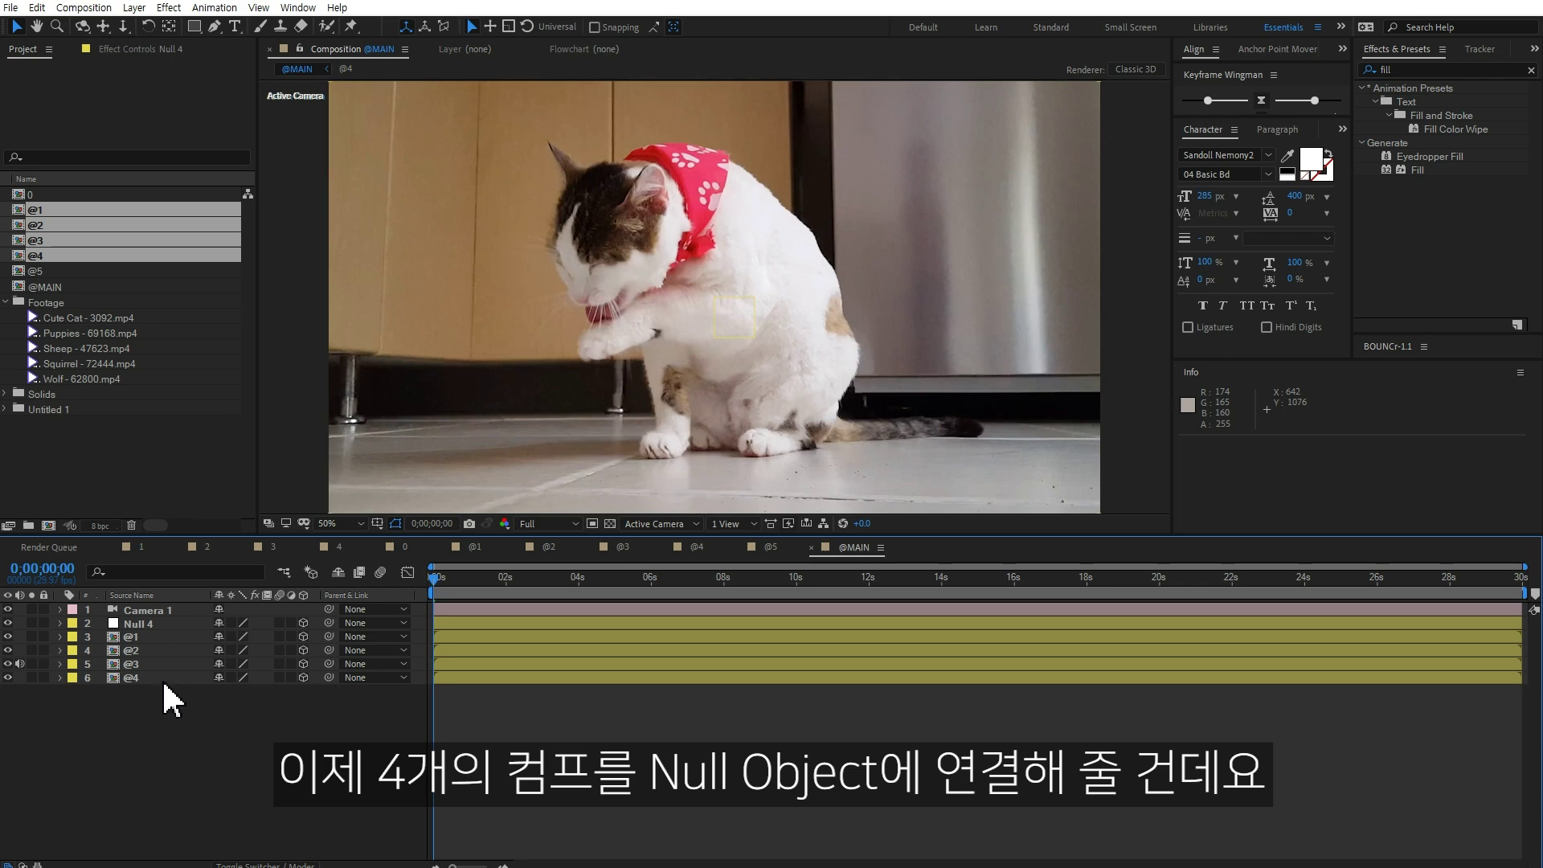
Step: Parent walls @1–@4 to Null 4 and test-spin the null on its Y axis
left_click(142, 625)
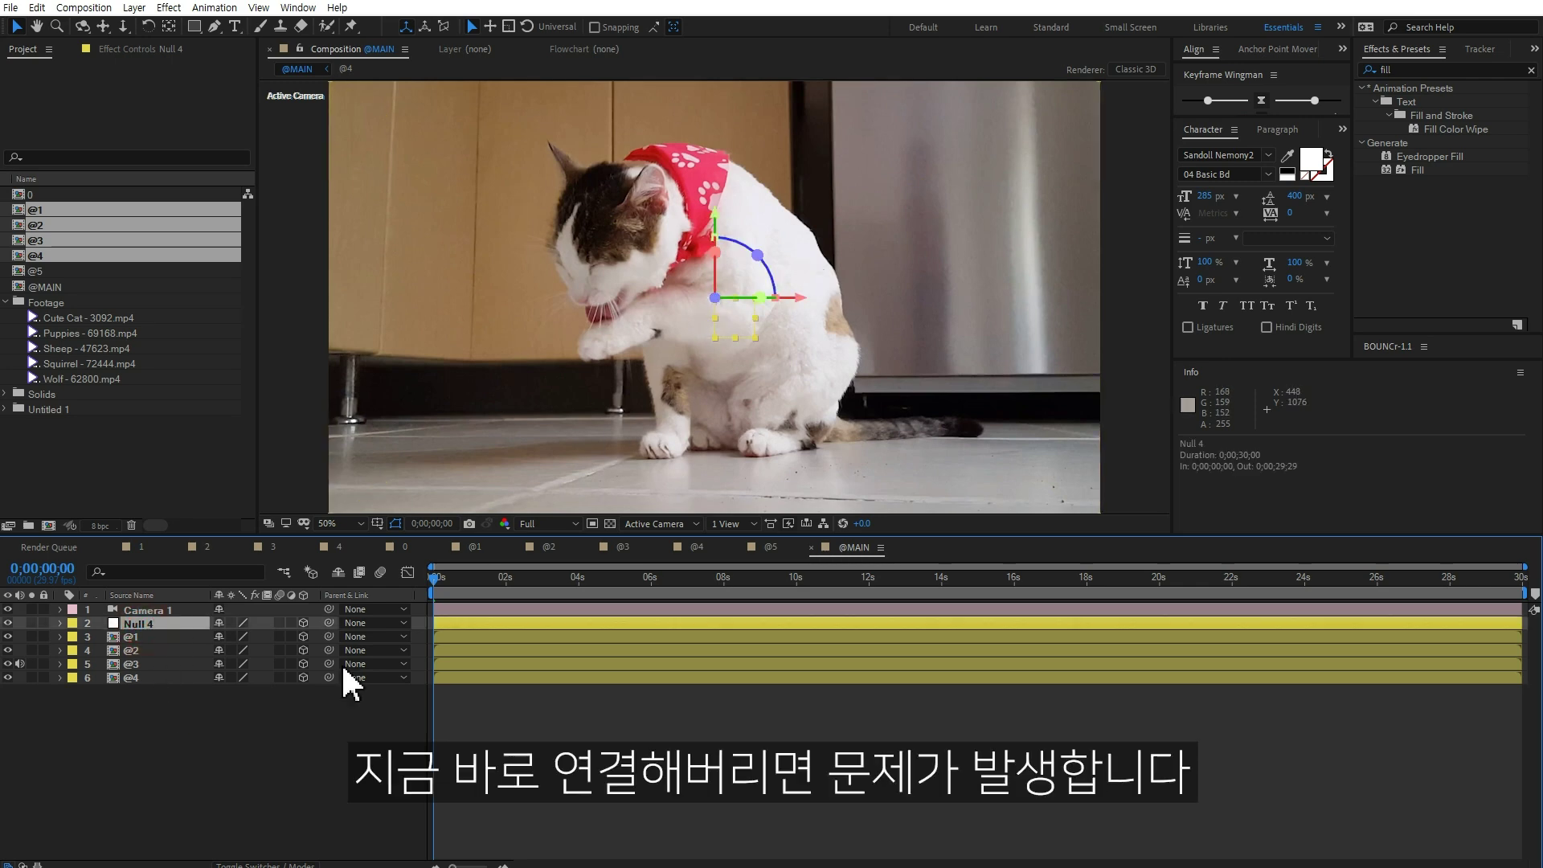
left_click_drag(167, 717, 143, 637)
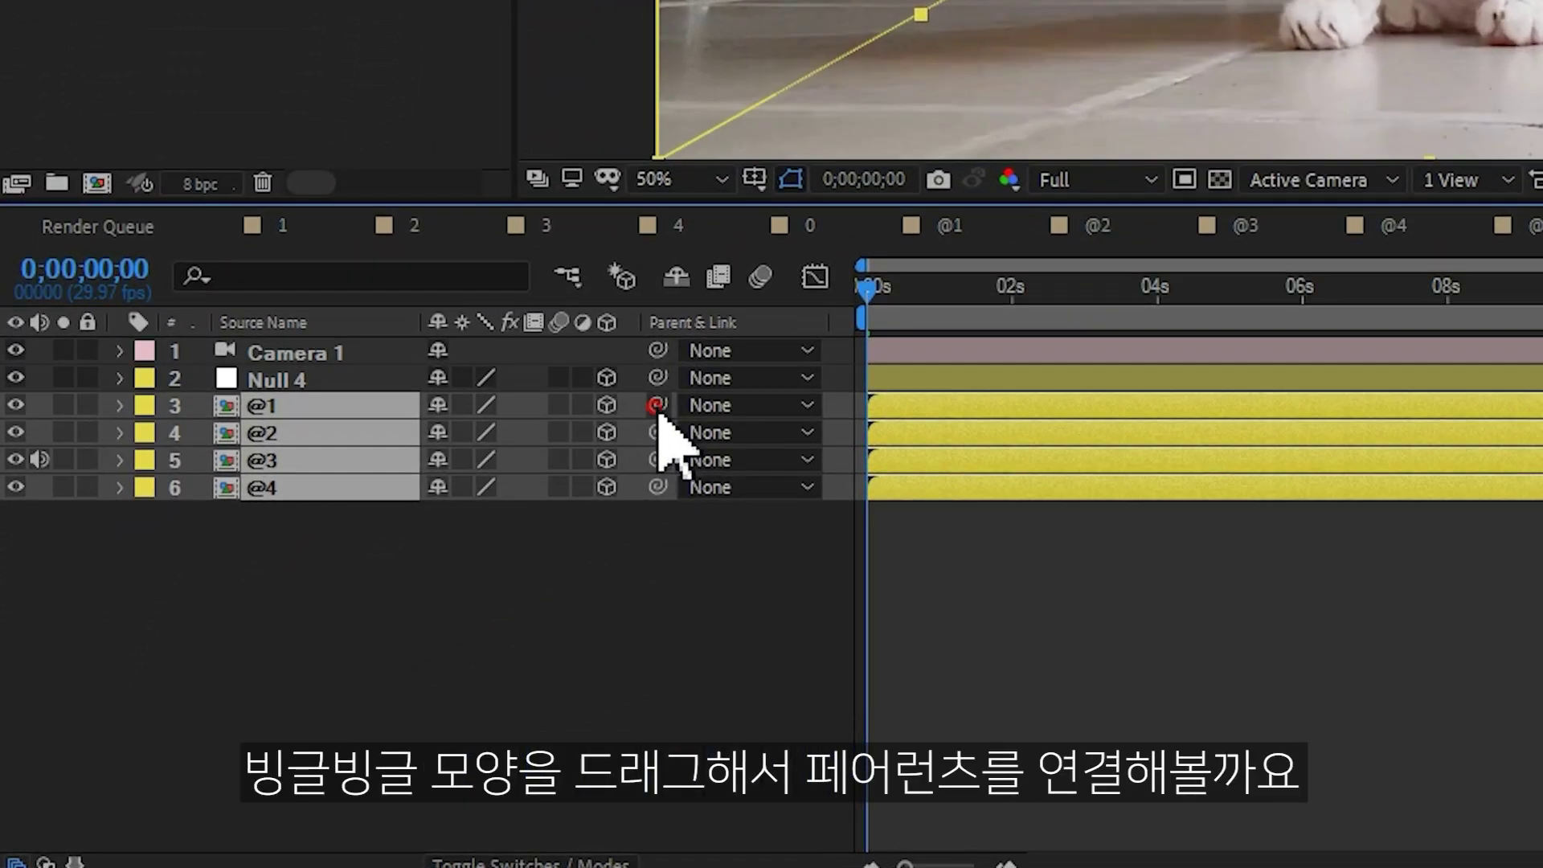
left_click_drag(658, 405, 339, 394)
left_click(229, 627)
key("r")
left_click_drag(233, 665, 294, 663)
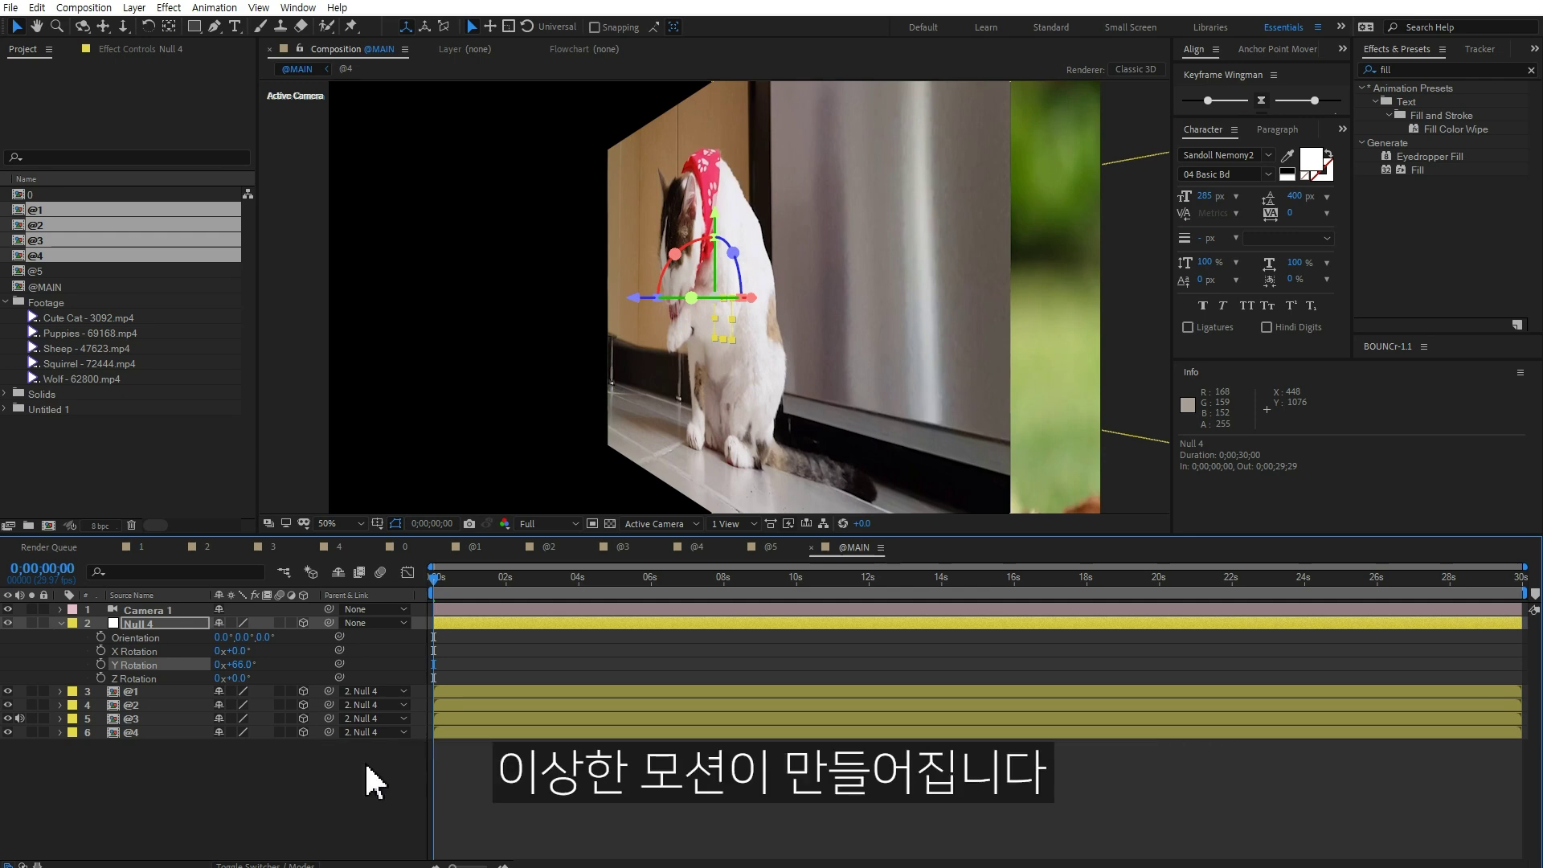
Step: Undo the test spin and parenting, then show Null 4's position values
key("ctrl+z")
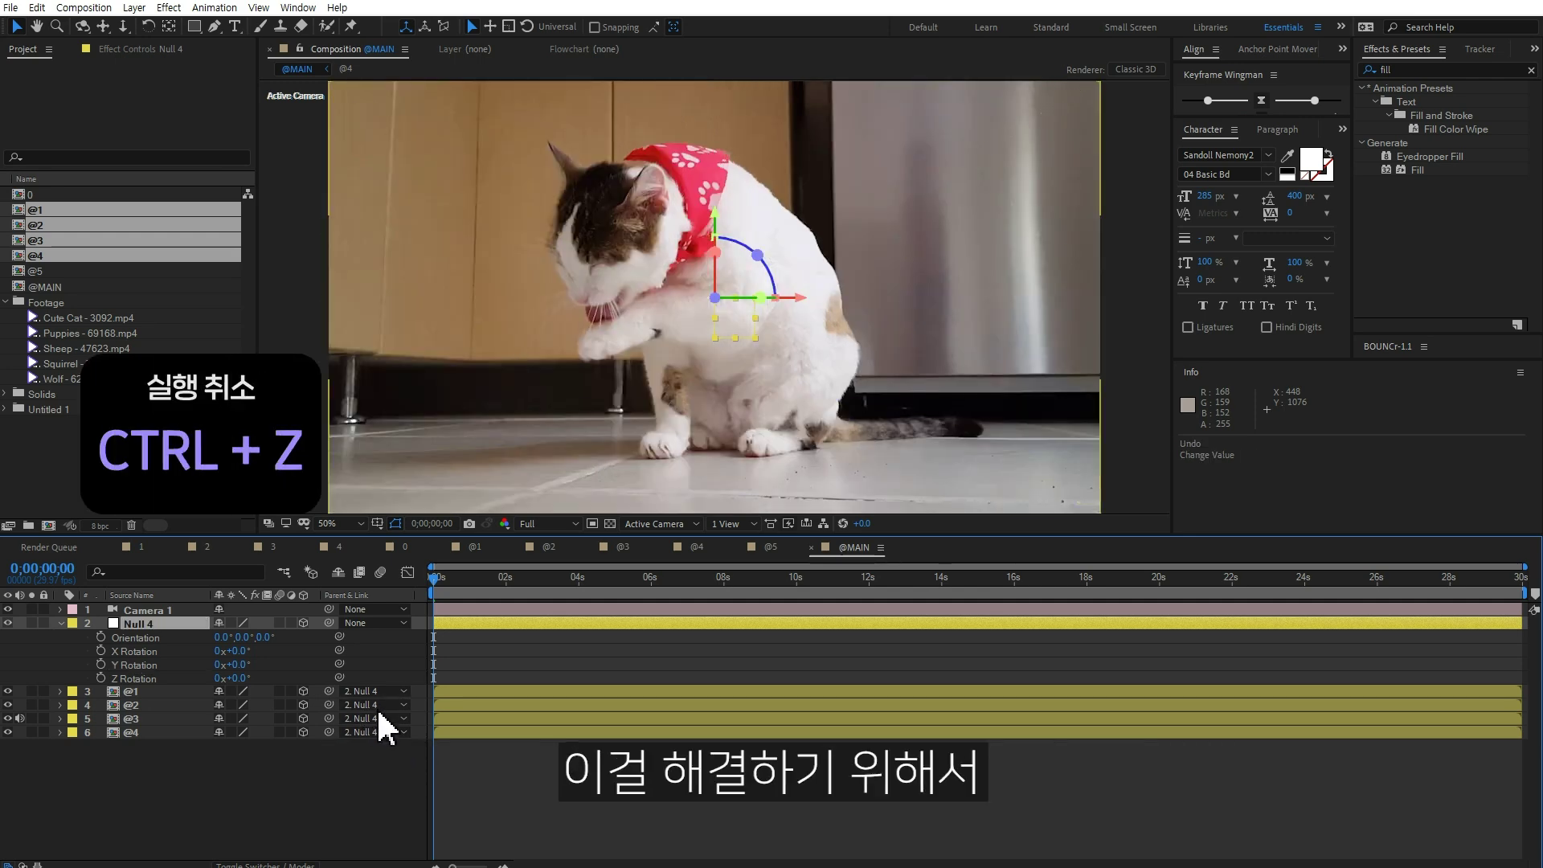
key("ctrl+z")
left_click(276, 758)
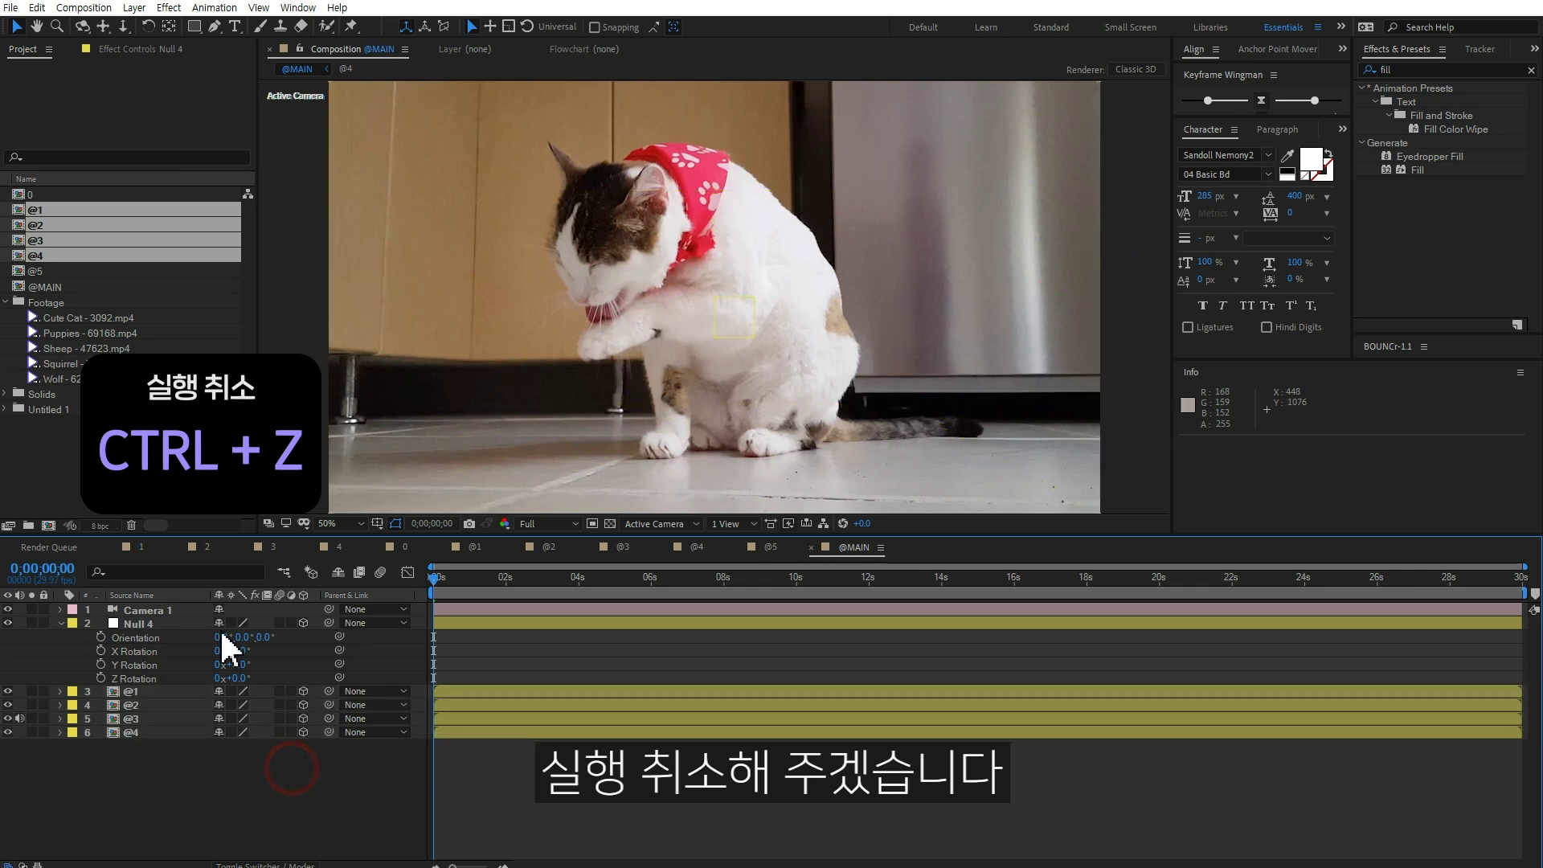
left_click(167, 623)
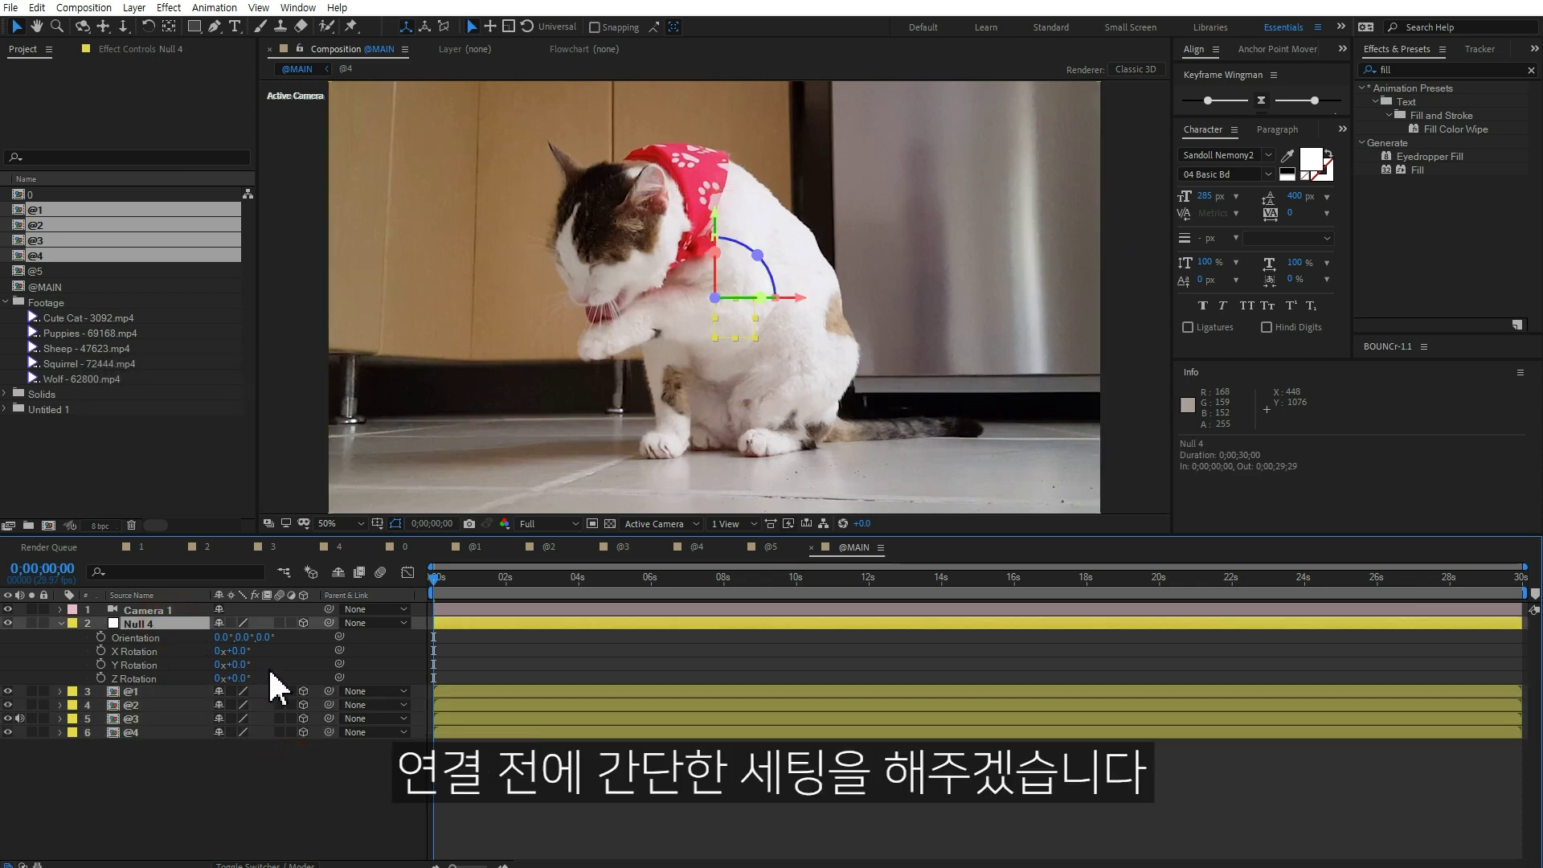
key("p")
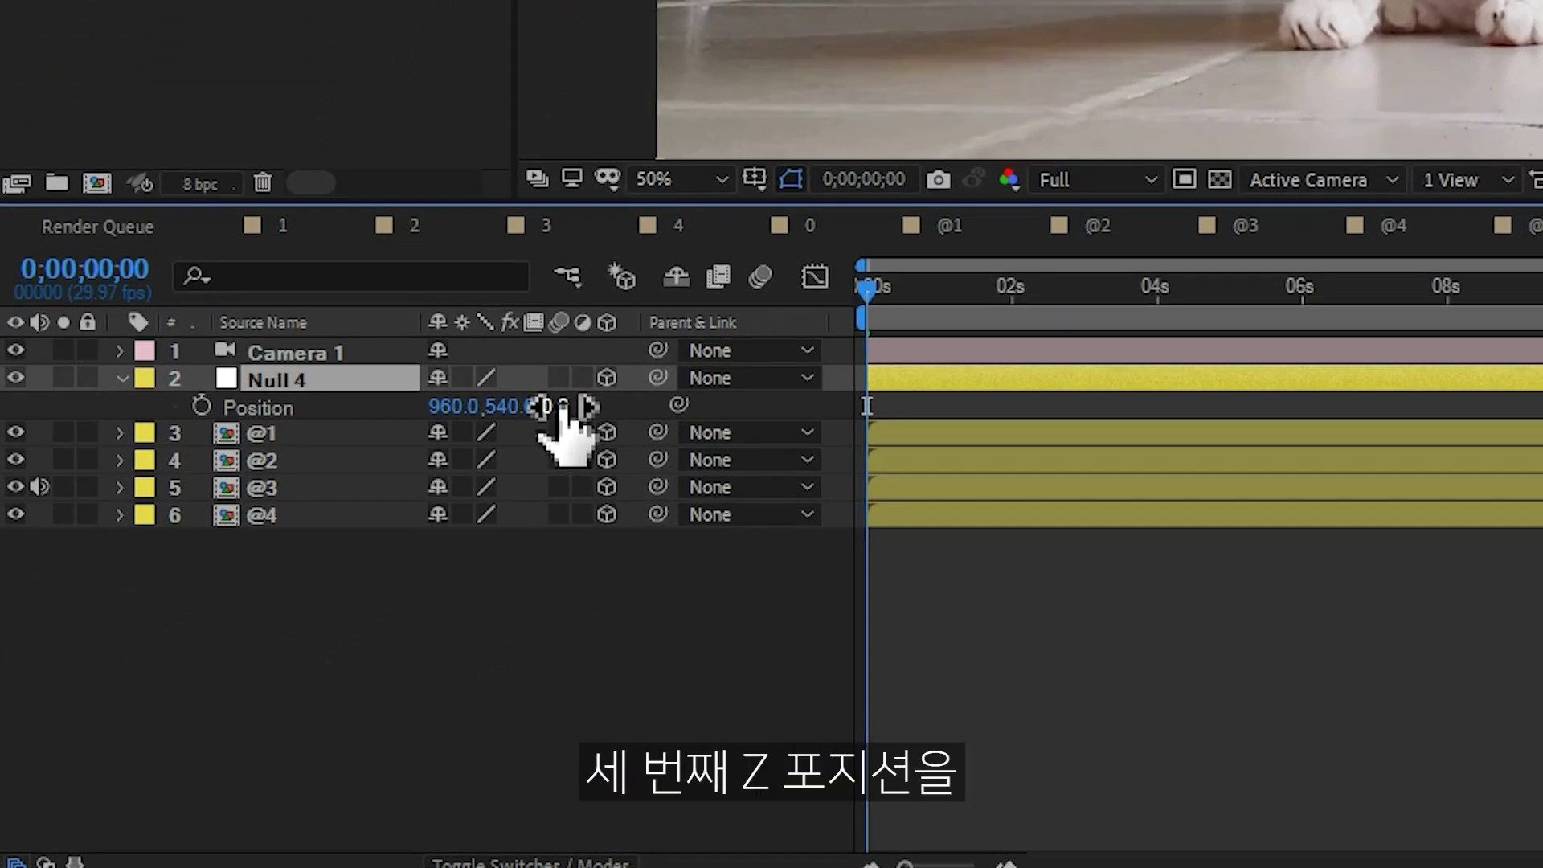
Step: Enter 1920/2 as Null 4's Z position so it reads 960, then orbit to check and undo the orbit
left_click(278, 637)
left_click(560, 406)
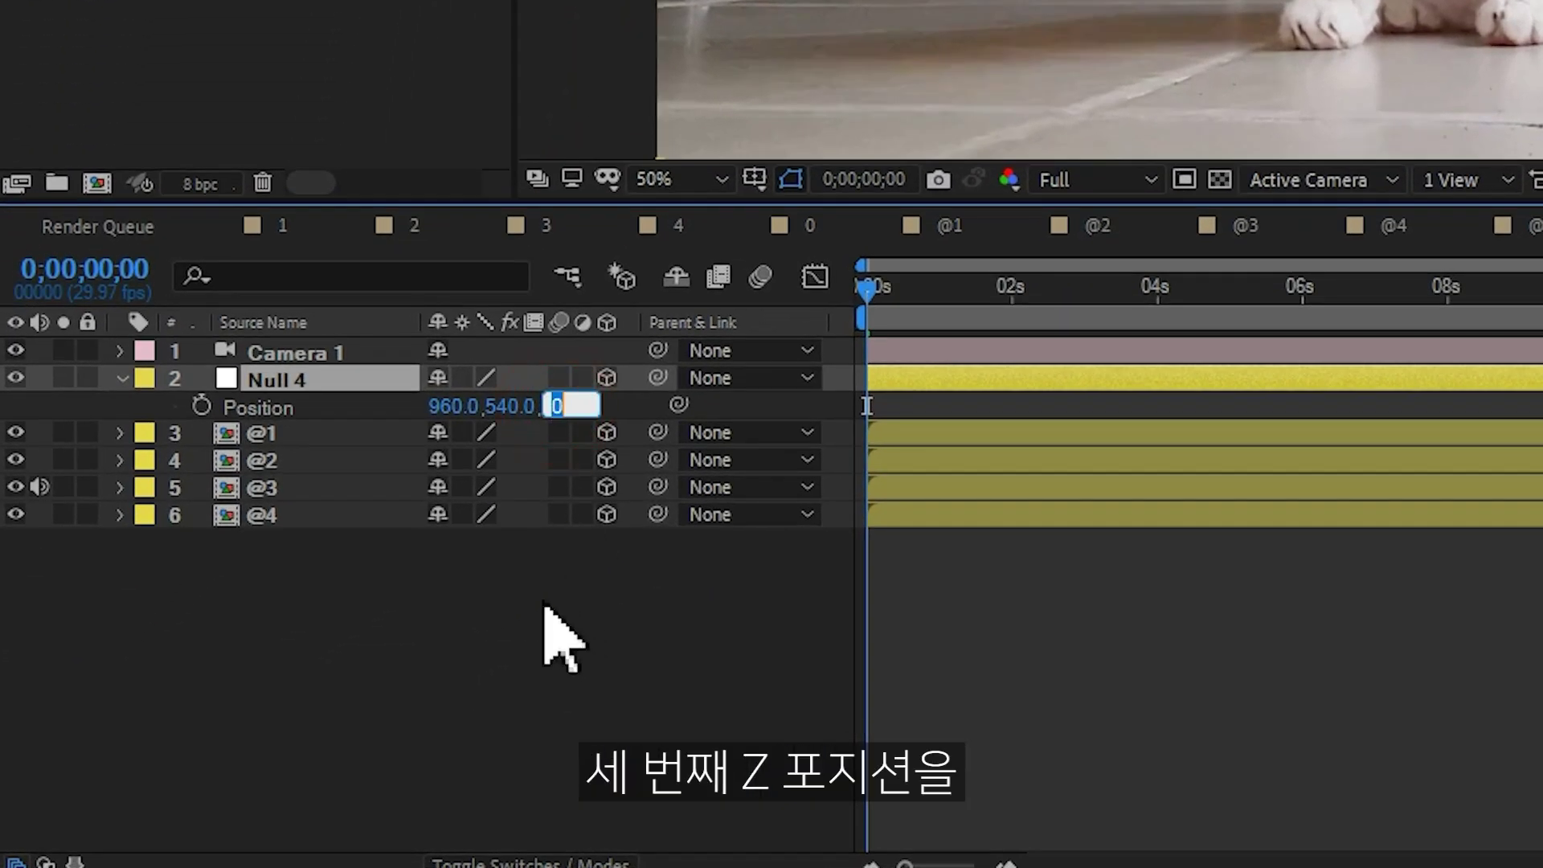
type("1920")
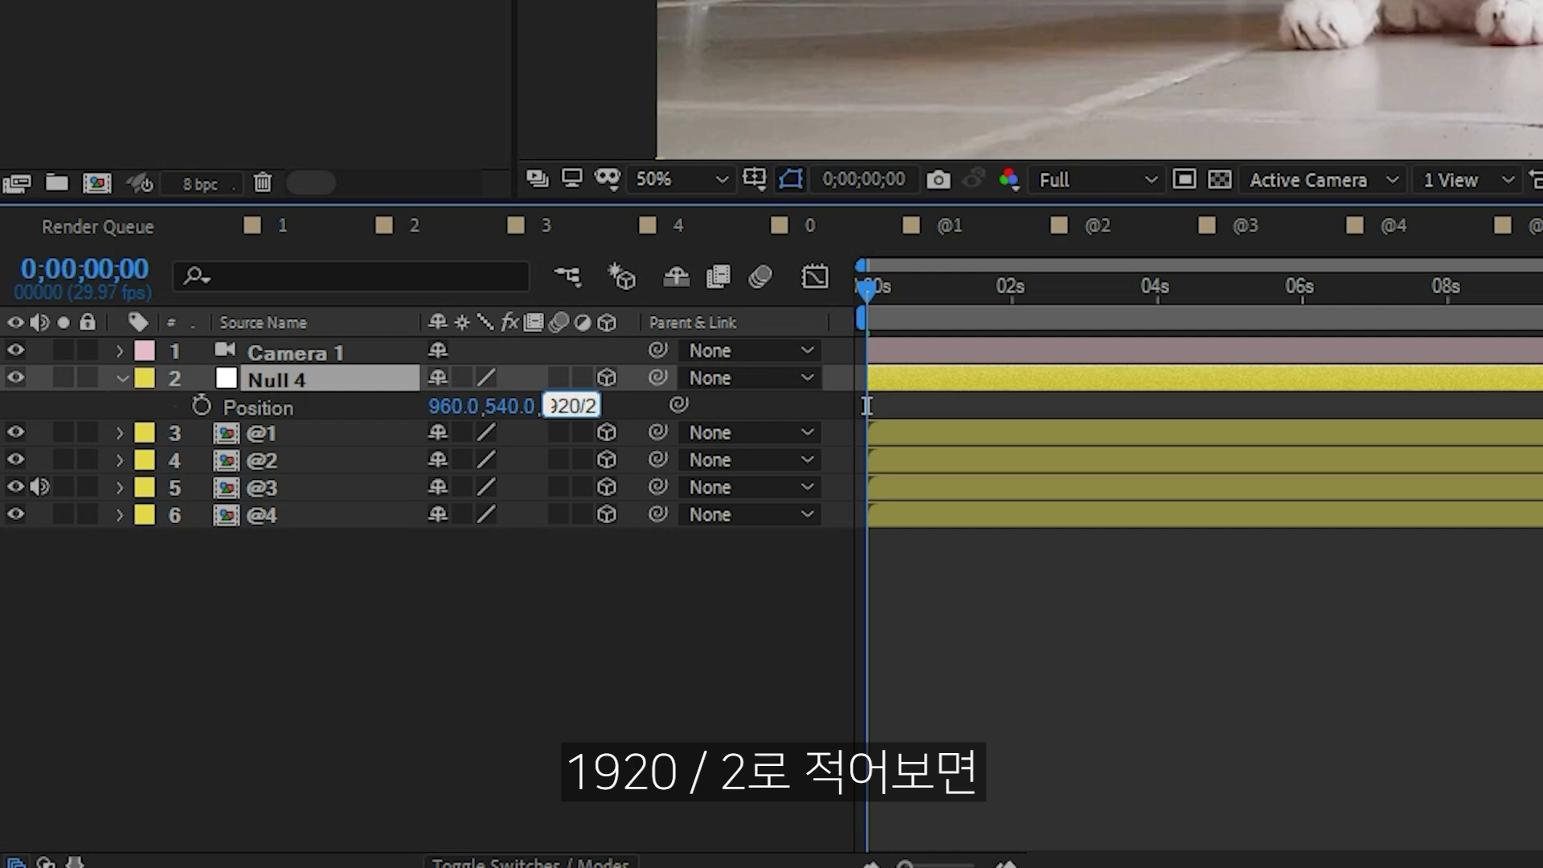
key("Return")
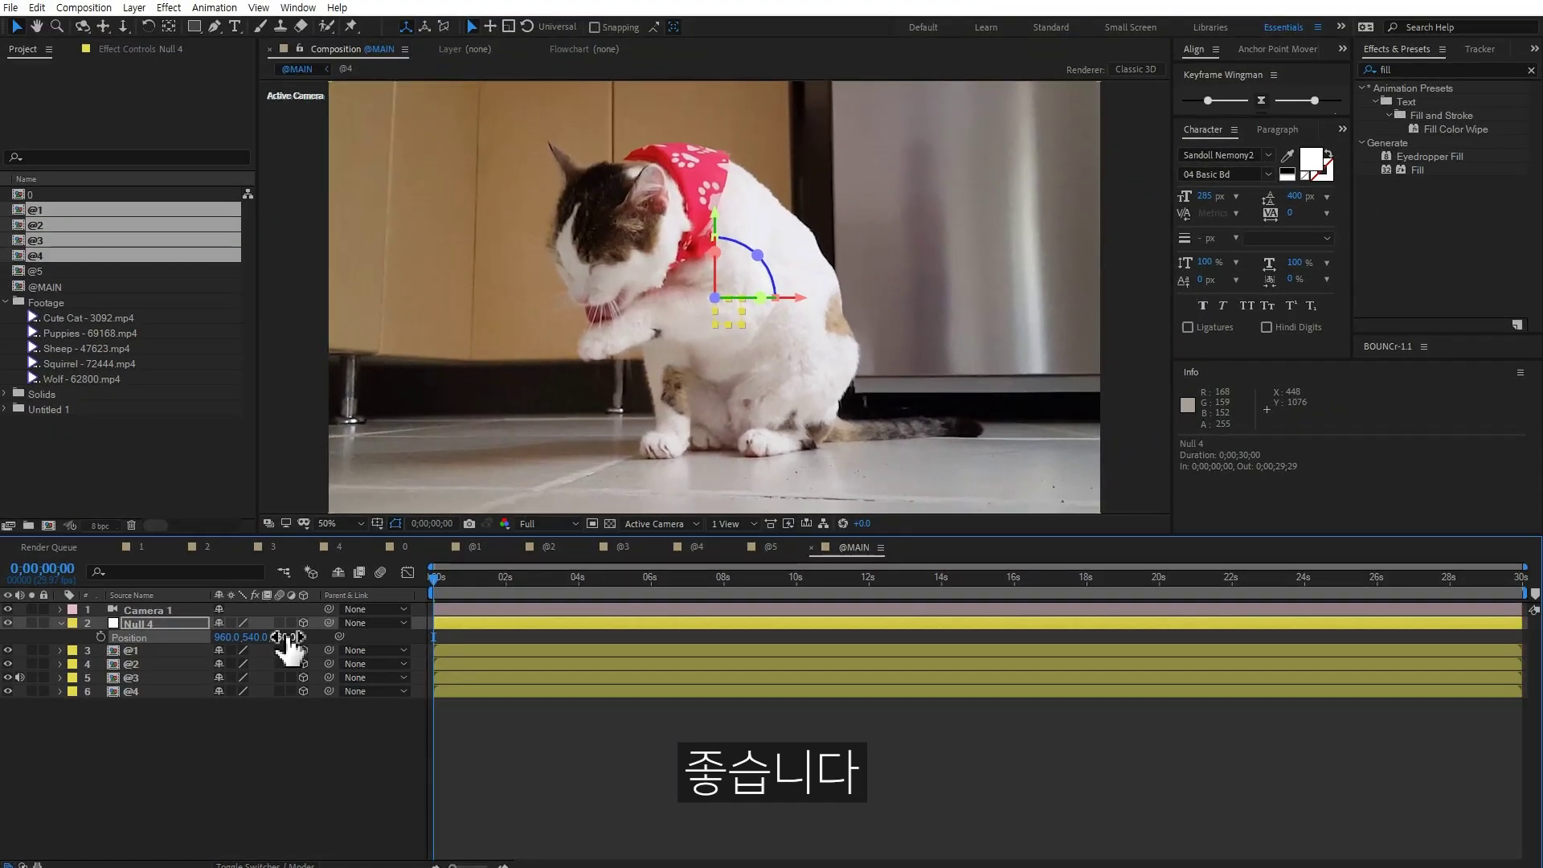
left_click_drag(844, 334, 755, 398)
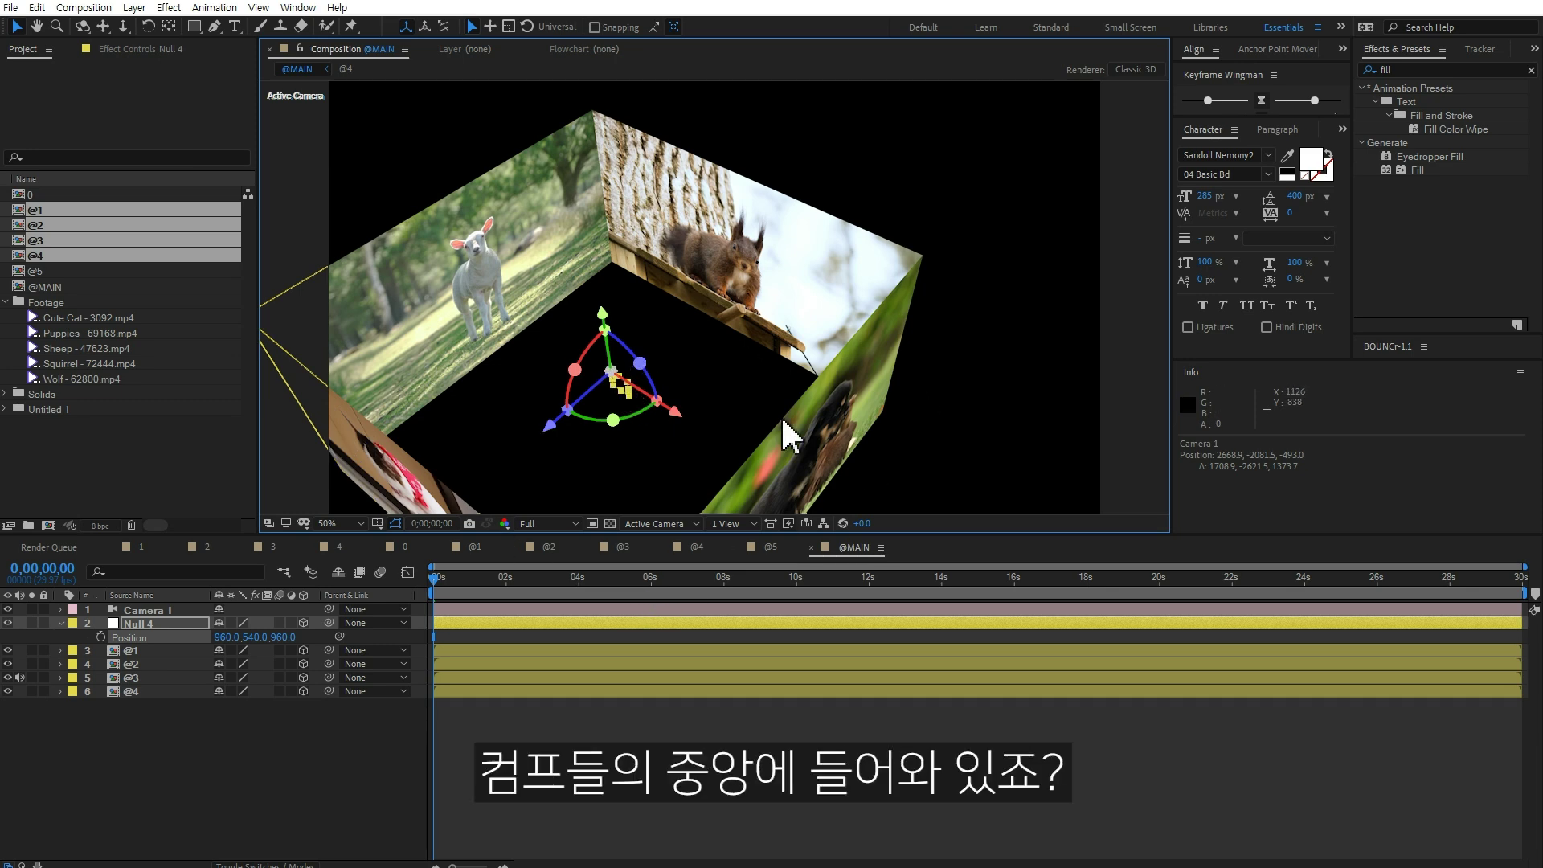
key("ctrl+z")
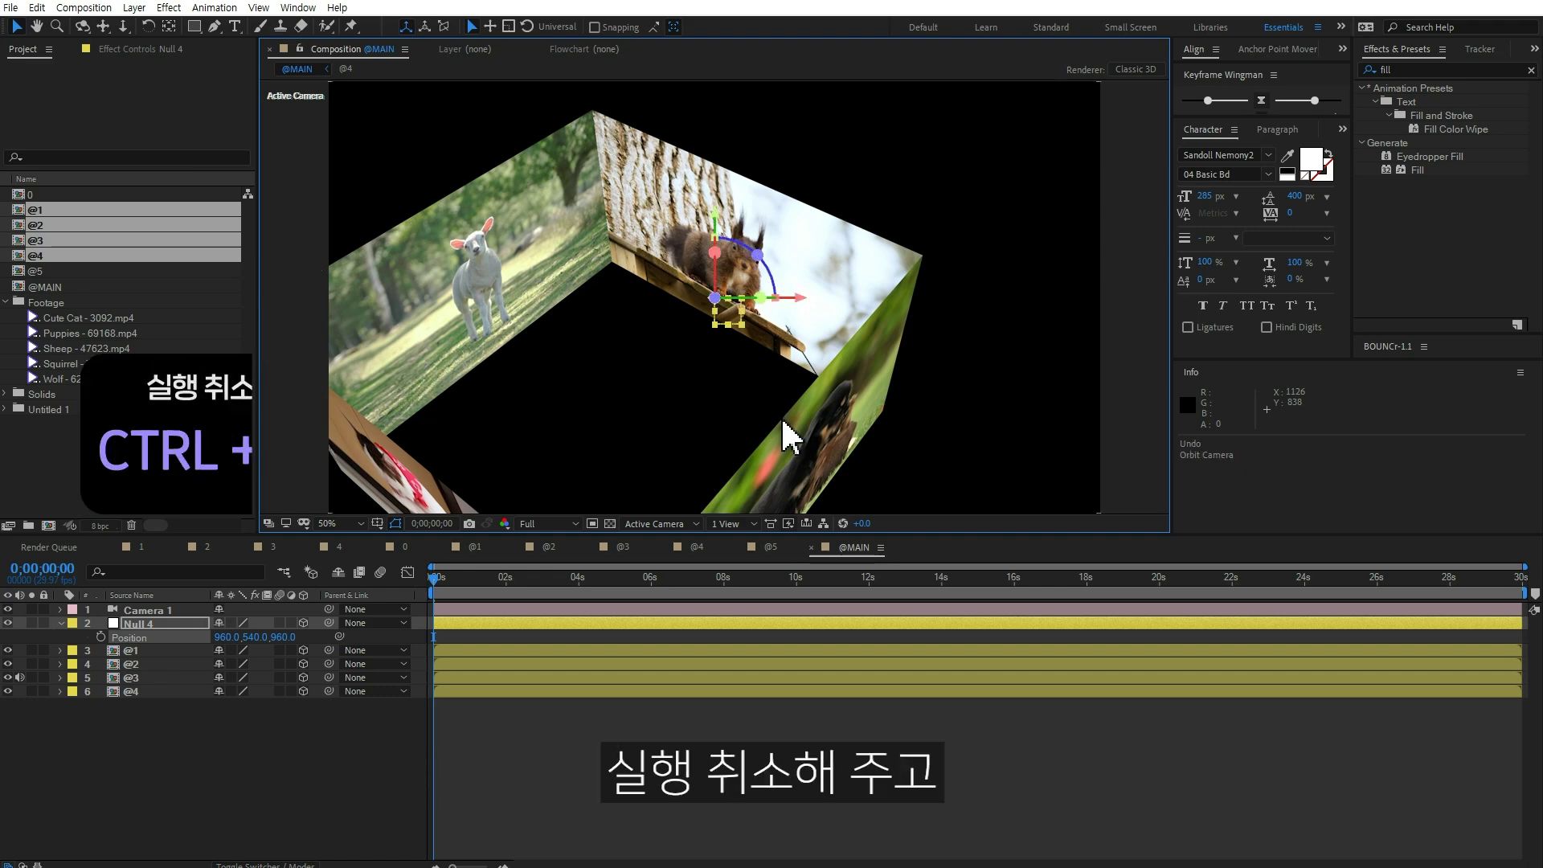
key("ctrl+z")
Step: Parent layers @1 through @4 to Null 4
left_click_drag(204, 738, 154, 659)
left_click_drag(309, 454, 313, 426)
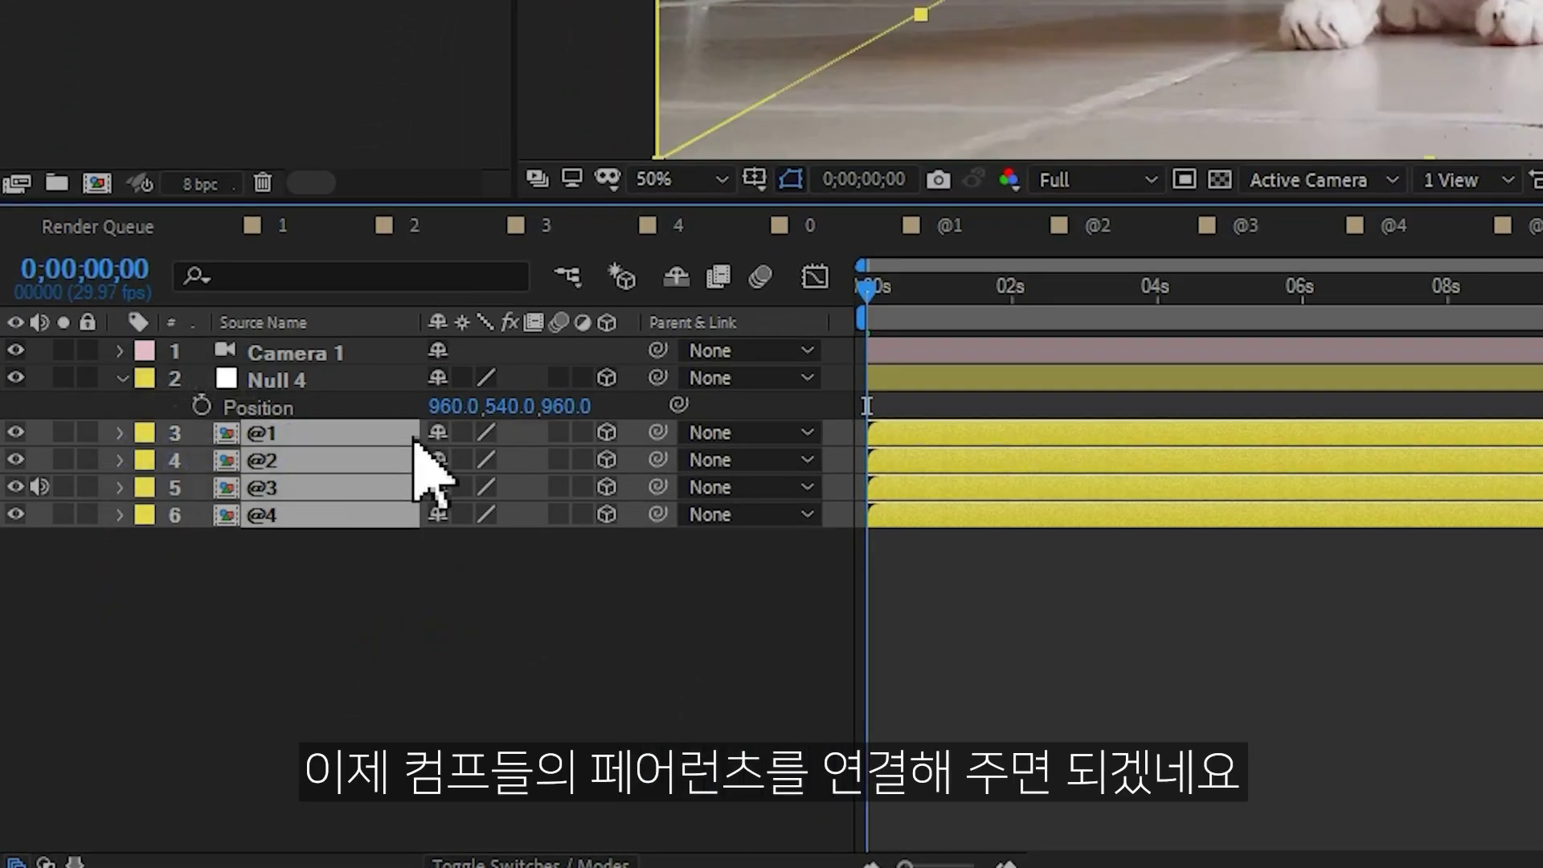
left_click_drag(658, 432, 372, 394)
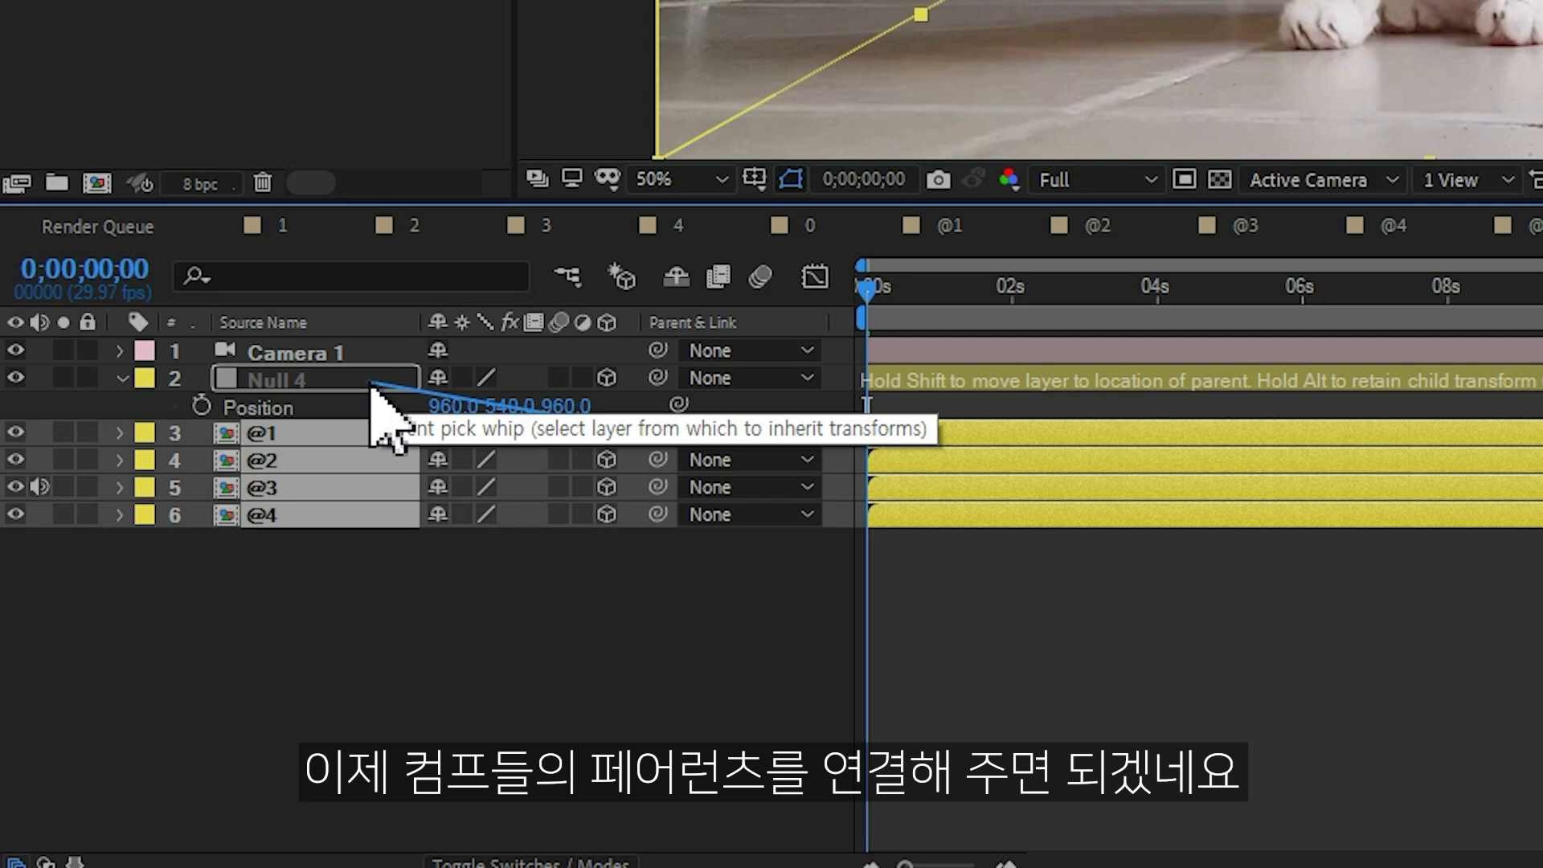
left_click_drag(371, 394, 378, 398)
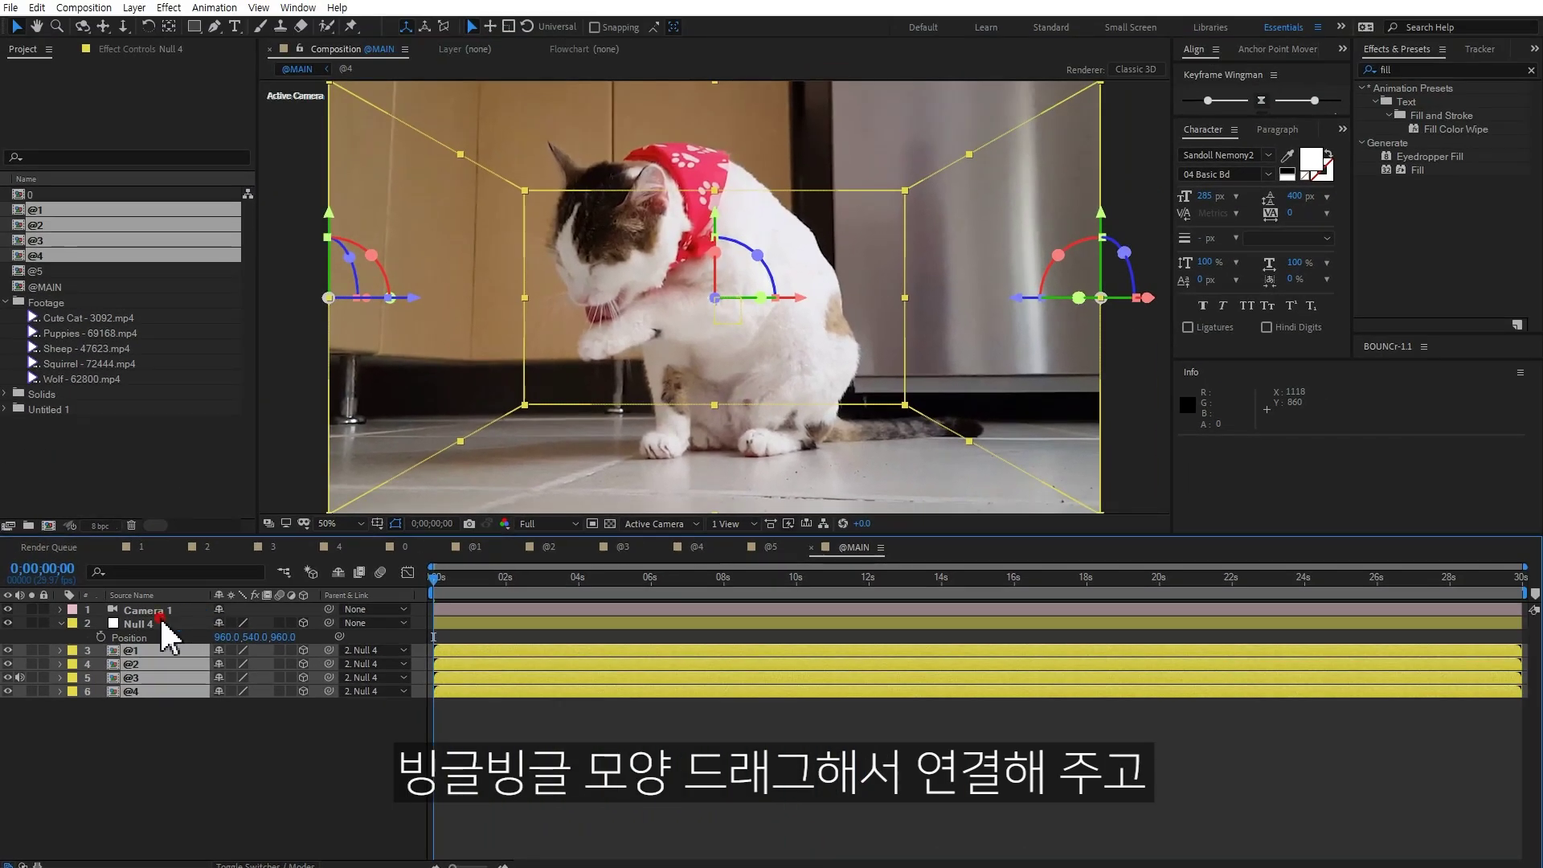
Step: Test-spin Null 4's Y Rotation to confirm the box follows, then undo back to 0°
left_click(159, 619)
key("r")
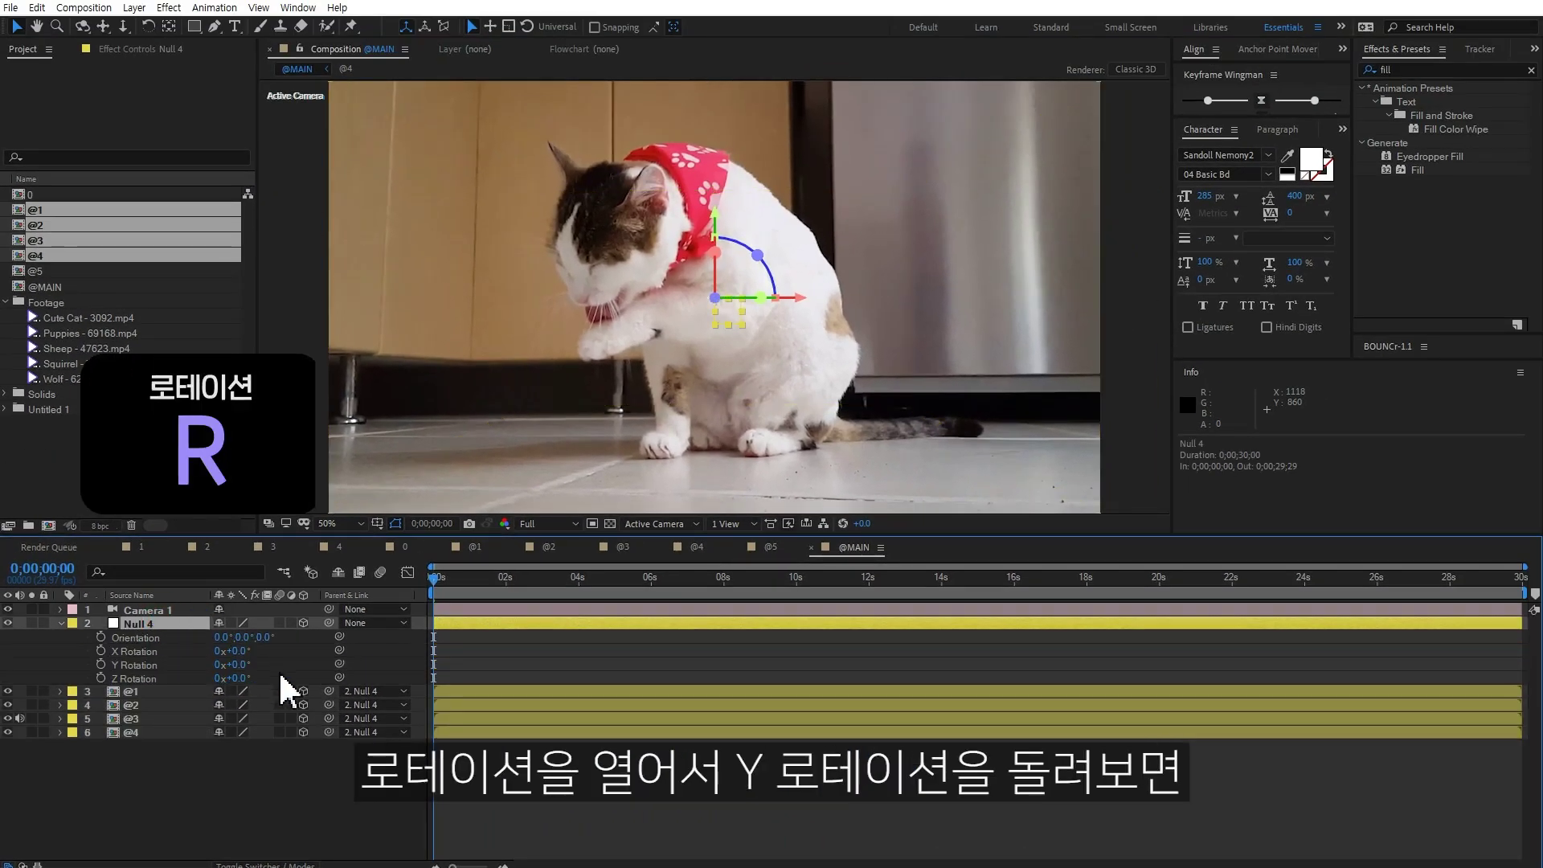
left_click_drag(241, 664, 280, 662)
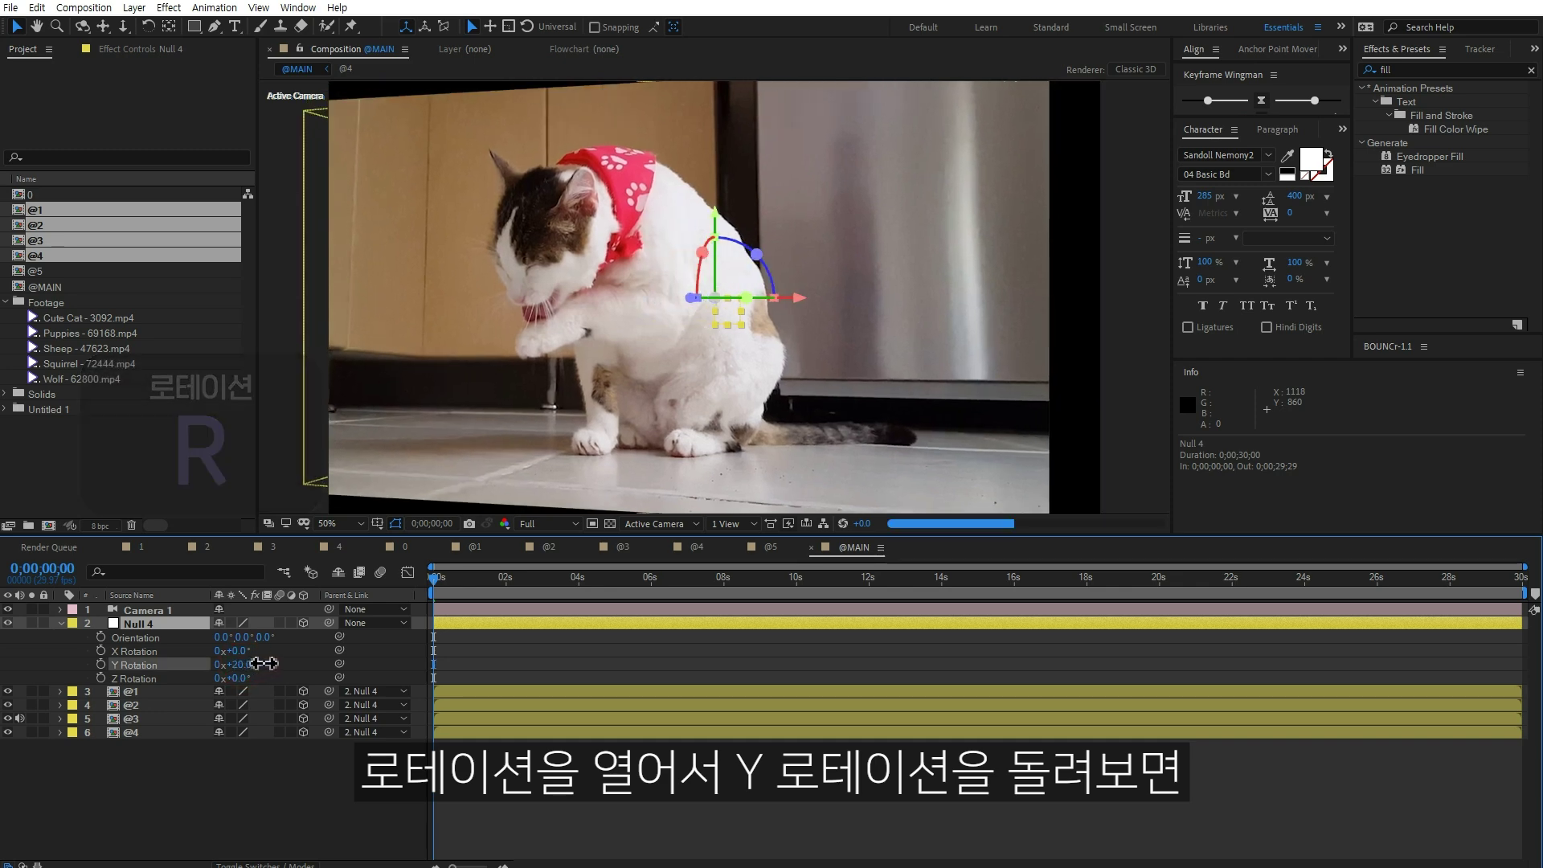
mouse_move(287, 662)
left_mouse_down()
mouse_move(265, 658)
mouse_move(349, 657)
left_mouse_up()
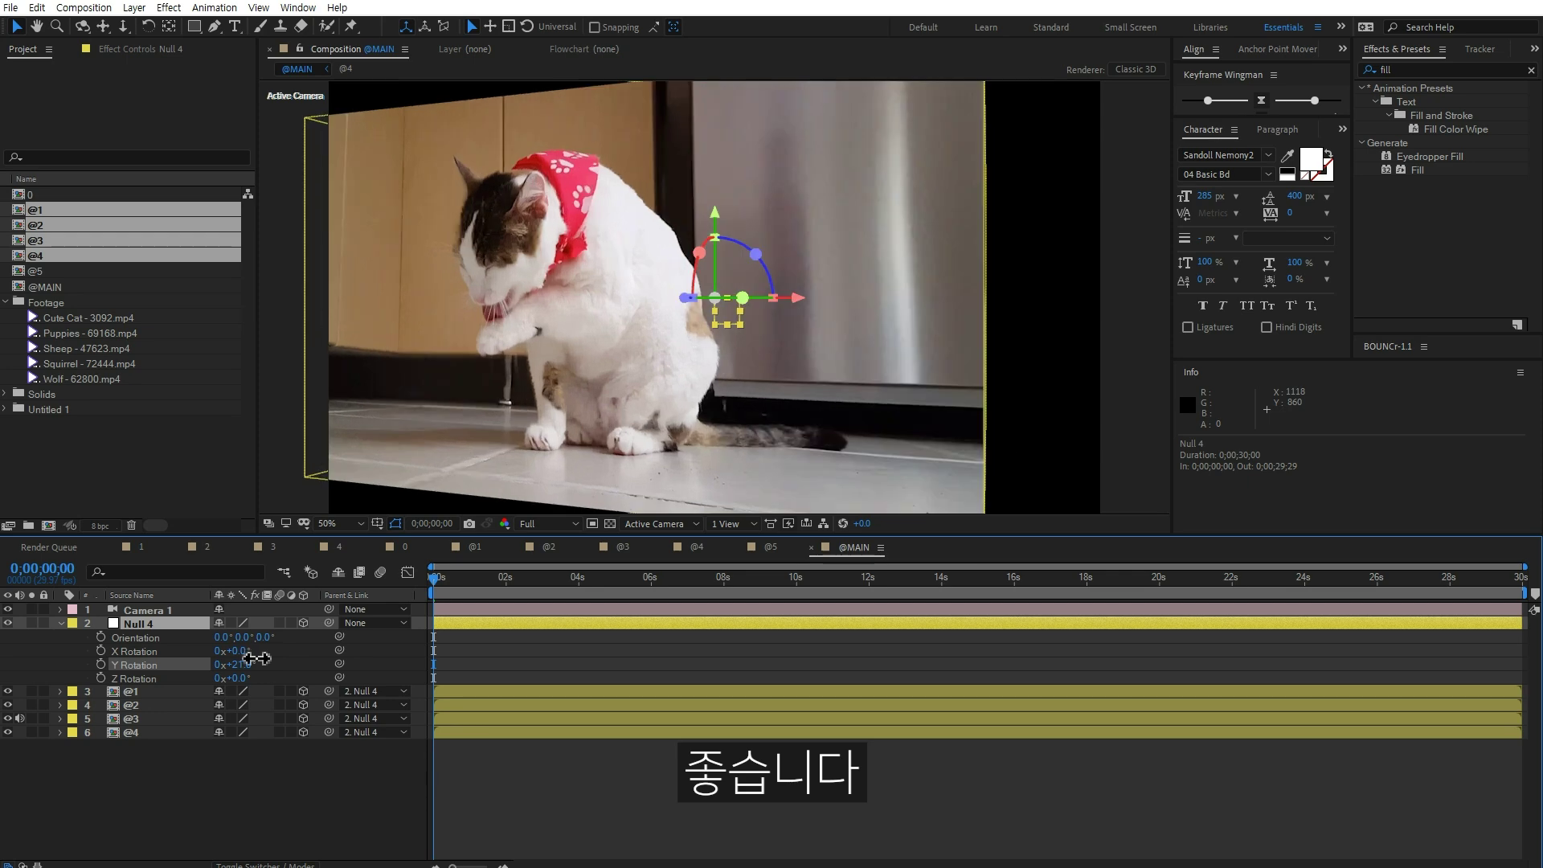
key("ctrl+z")
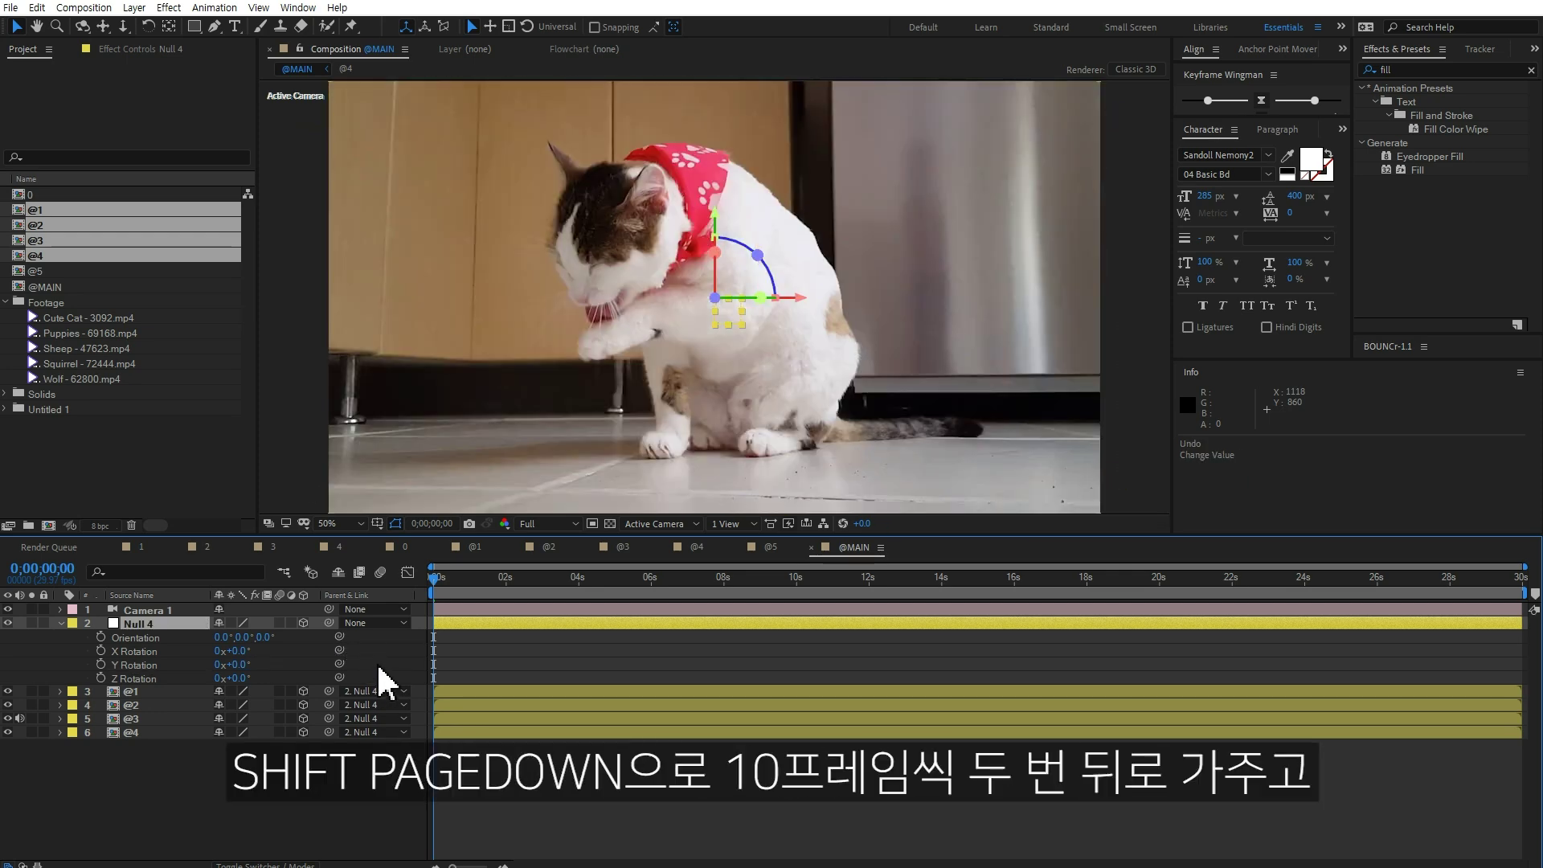
Step: Keyframe Null 4's Y Rotation at 0° at 0;00;00;20 and 90° at 0;00;01;20
key("shift+Page_Down")
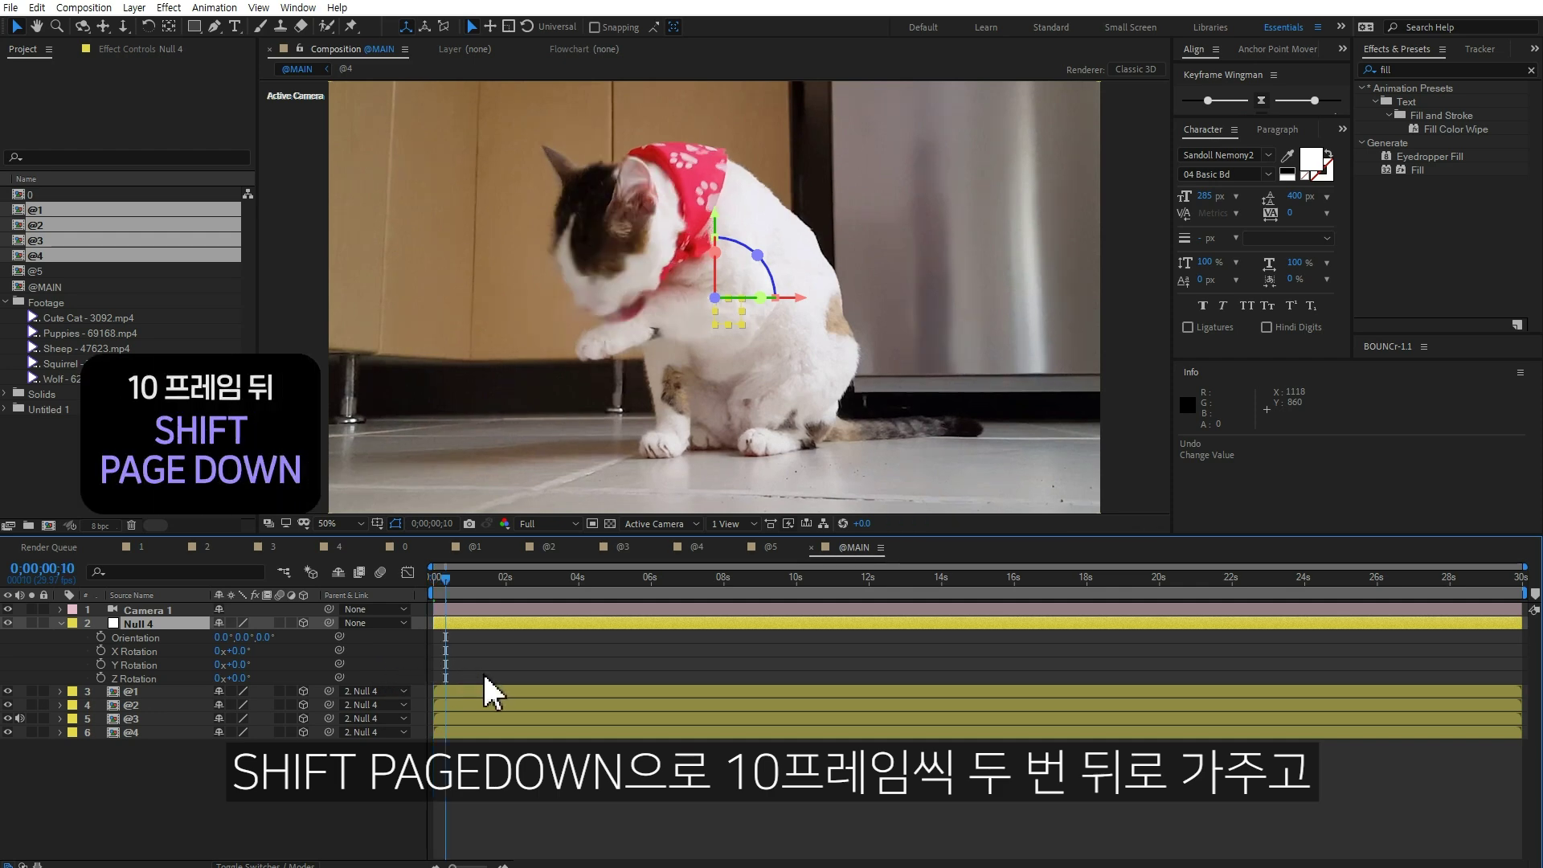
key("shift+Page_Down")
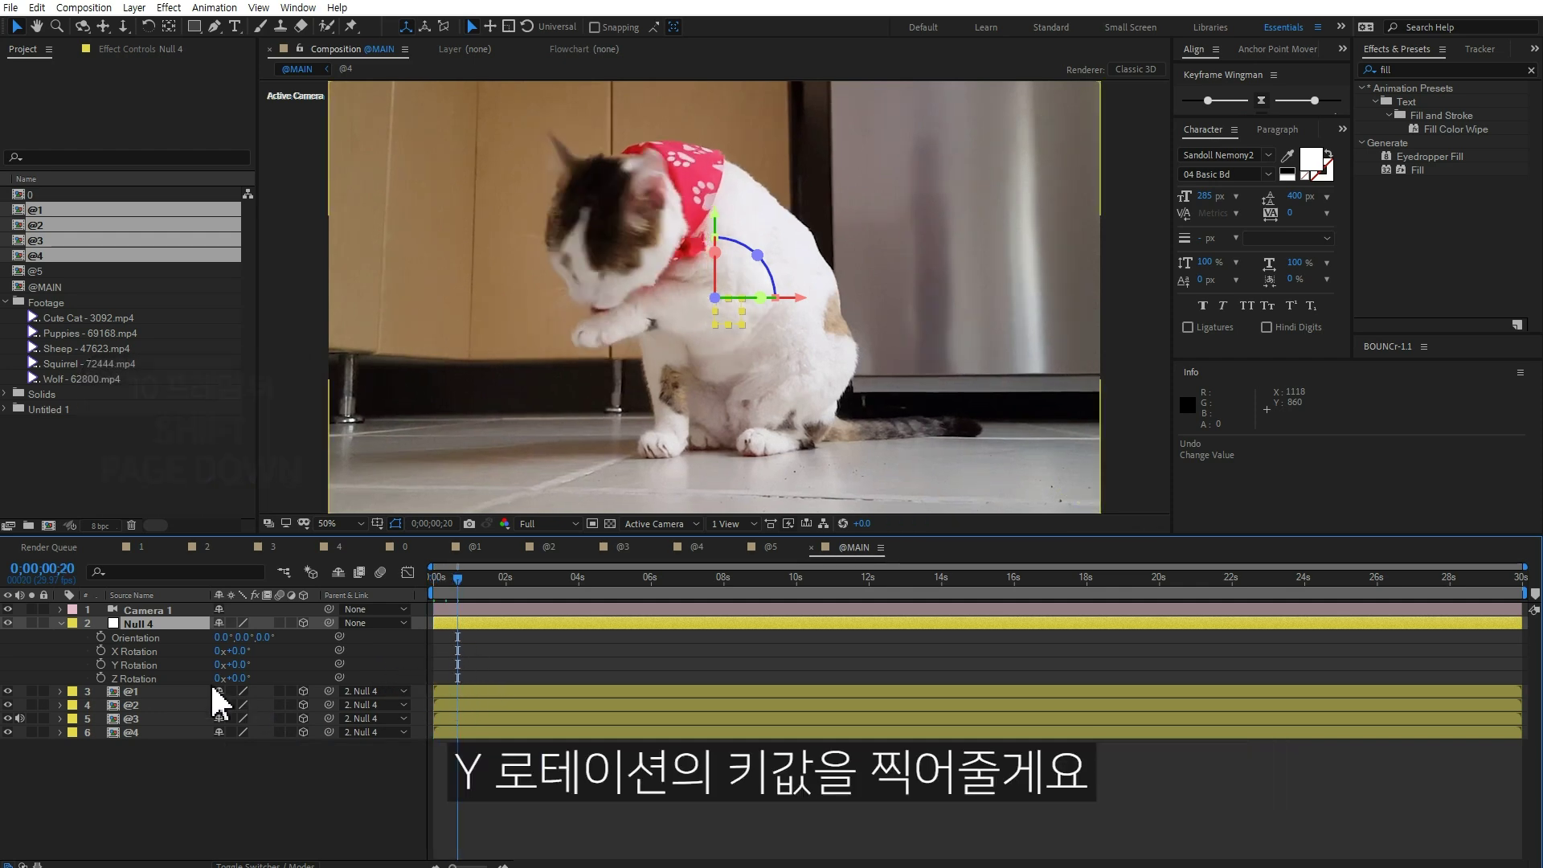
left_click(100, 664)
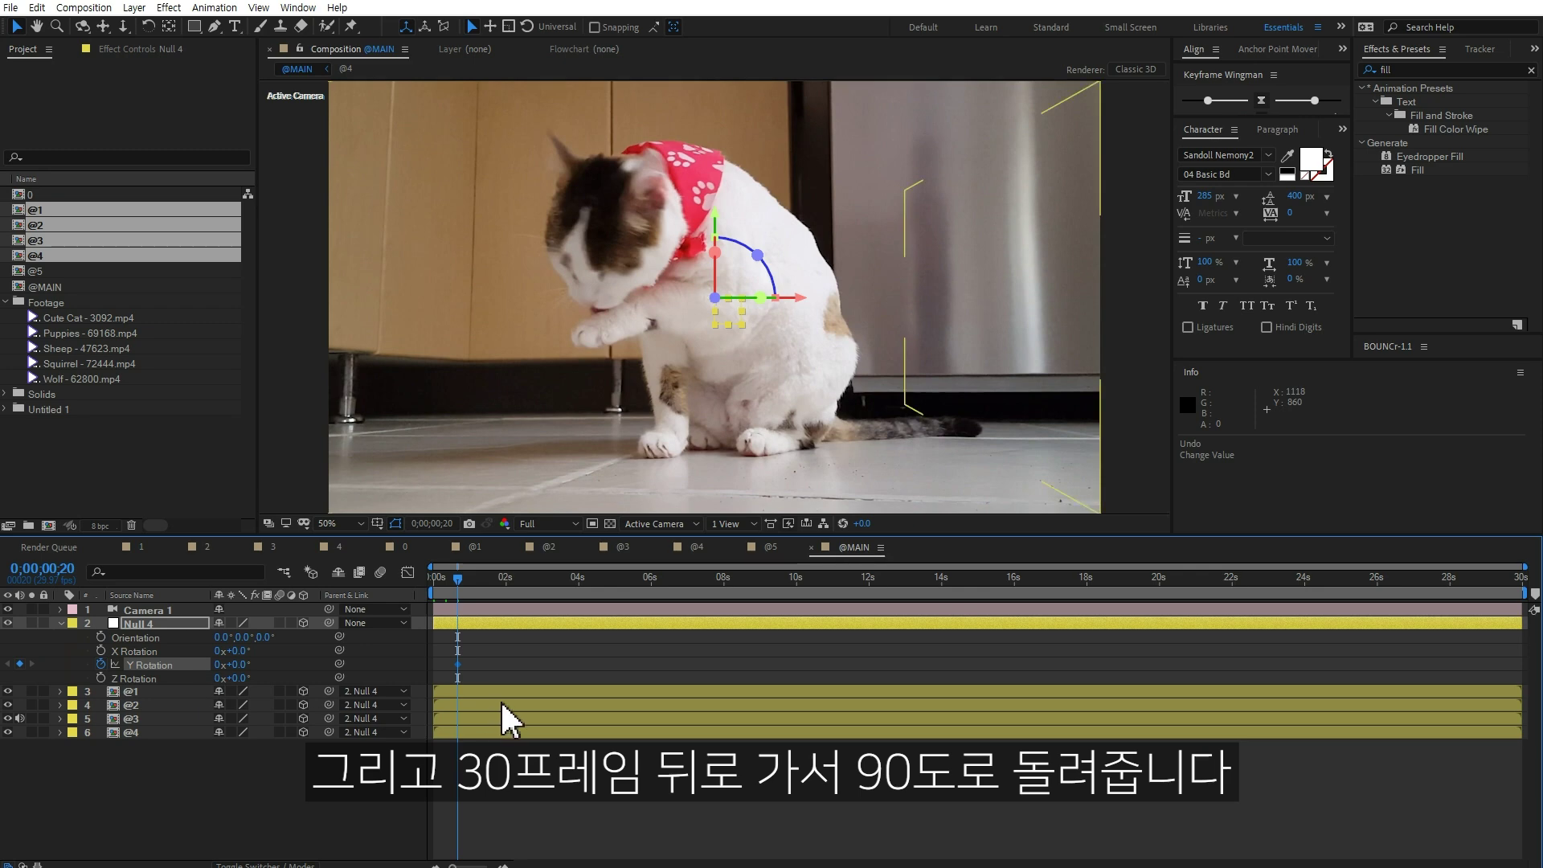
key("shift+Page_Down")
key("shift+Page_Down")
key("shift+Page_Down")
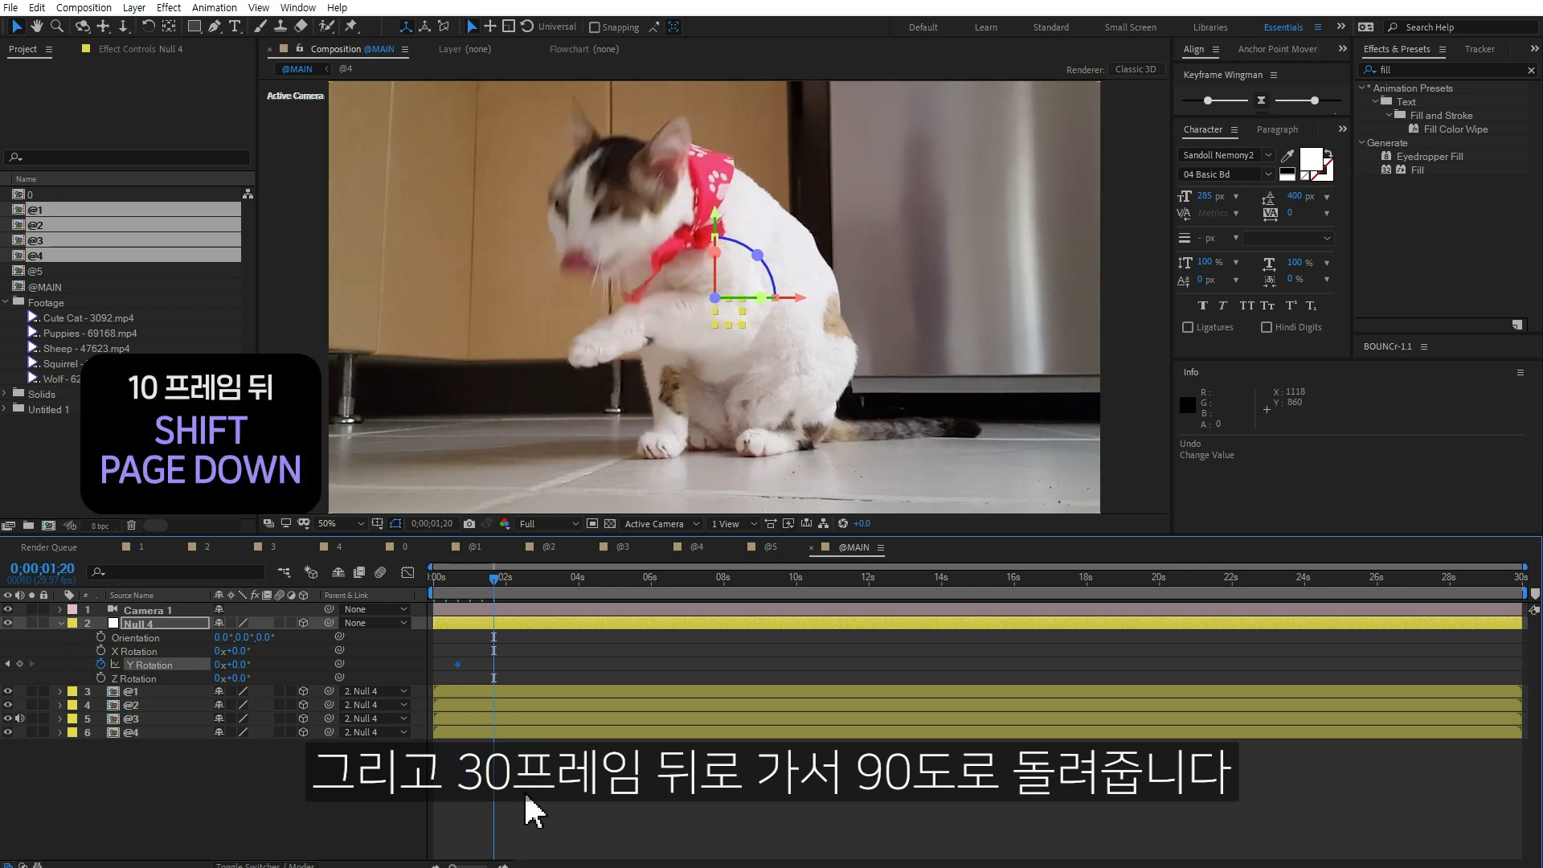
left_click_drag(234, 665, 273, 665)
left_click(233, 665)
type("90")
key("Return")
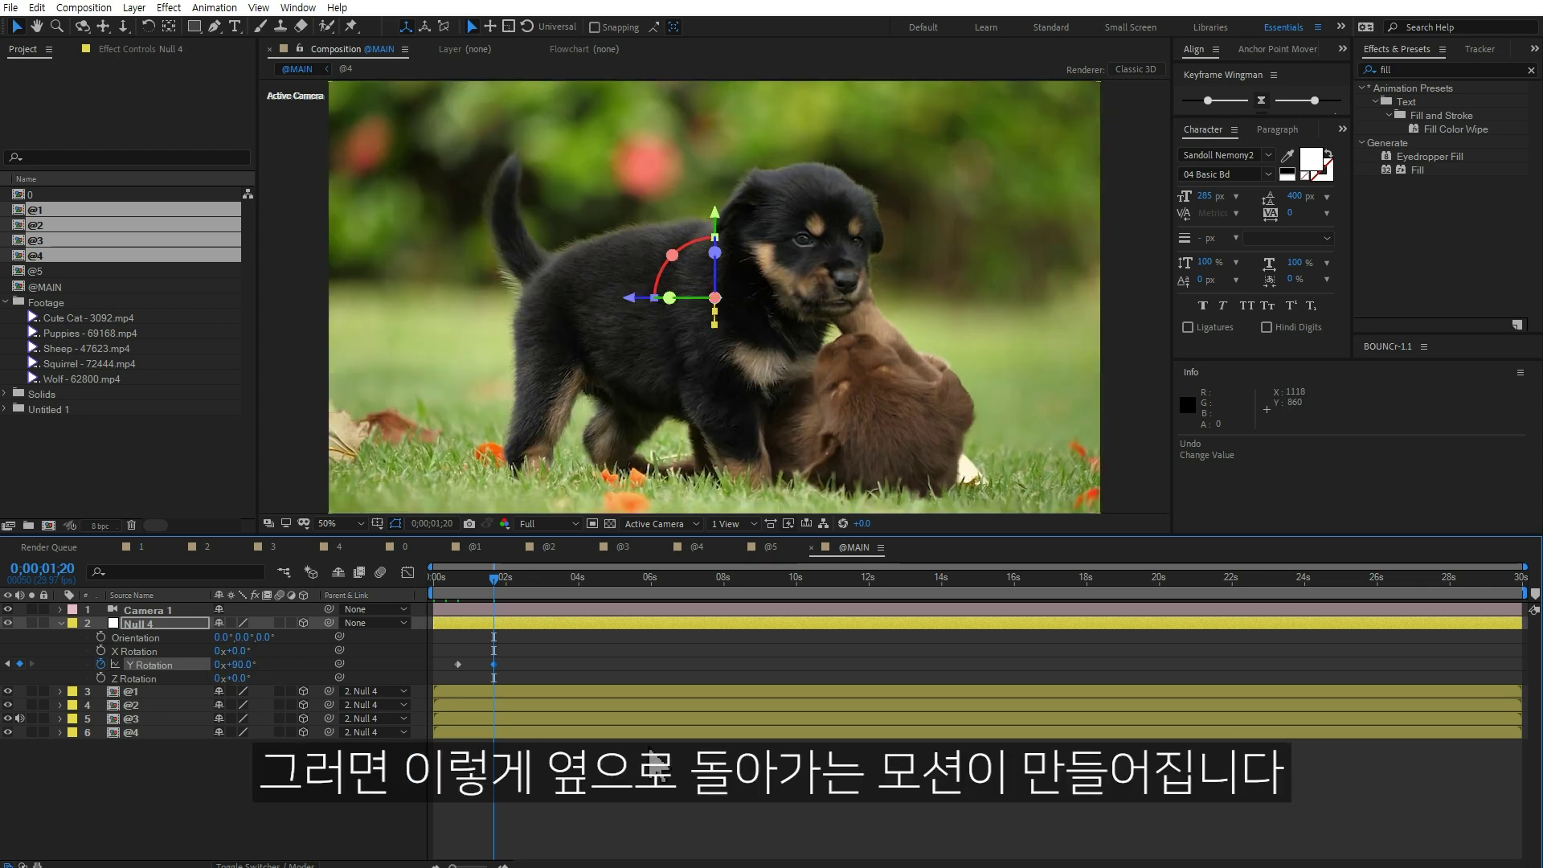
Step: Preview the quarter-turn, then add a 90° hold keyframe at 0;00;02;10 and a 180° keyframe
left_click(591, 804)
key("space")
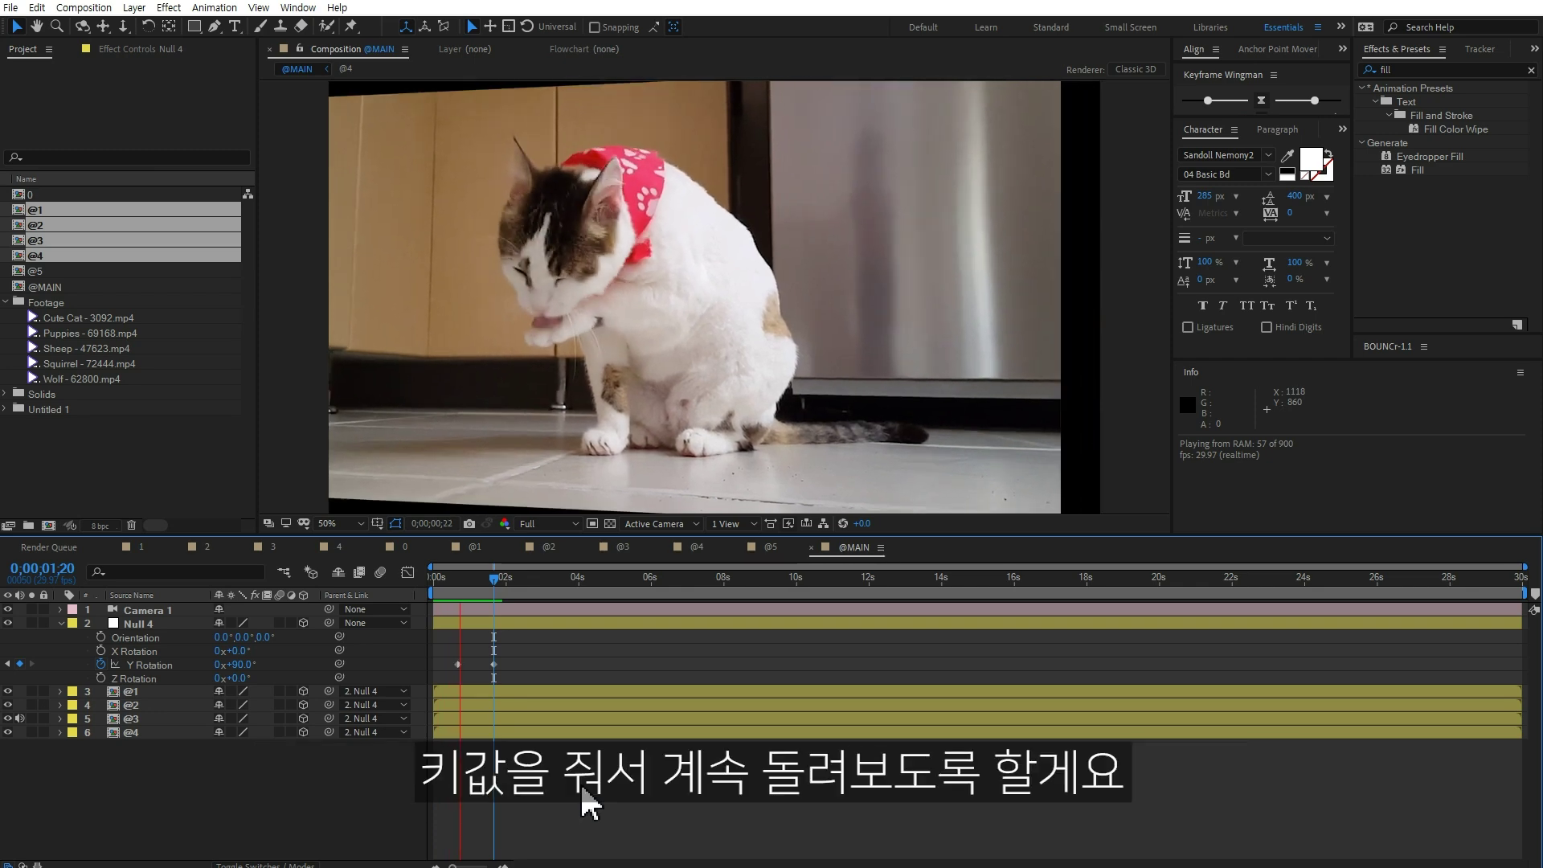
key("space")
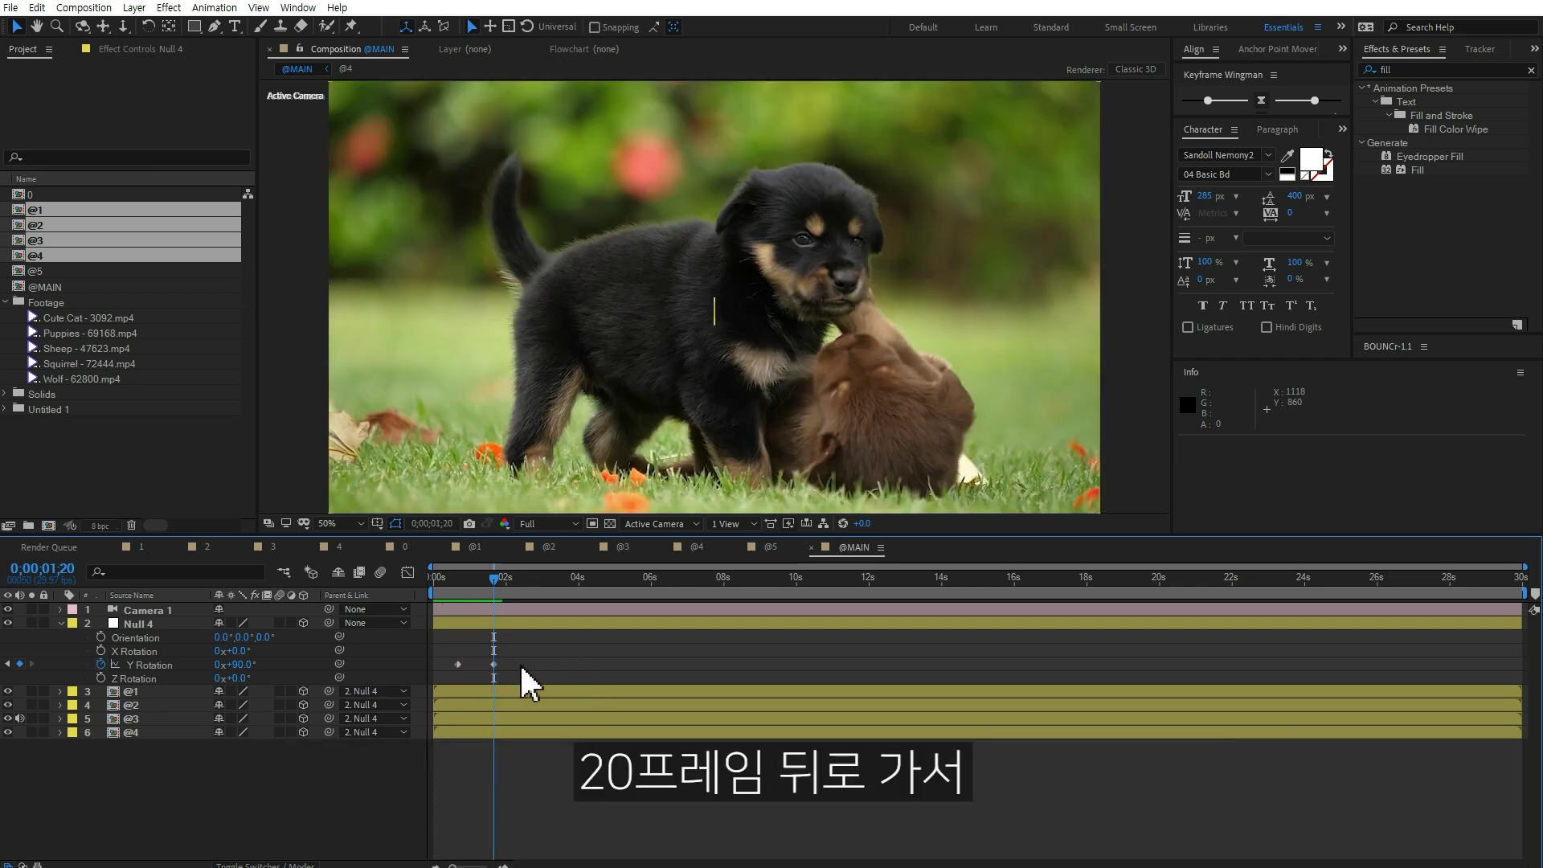
key("shift+Page_Down")
key("shift+Page_Down")
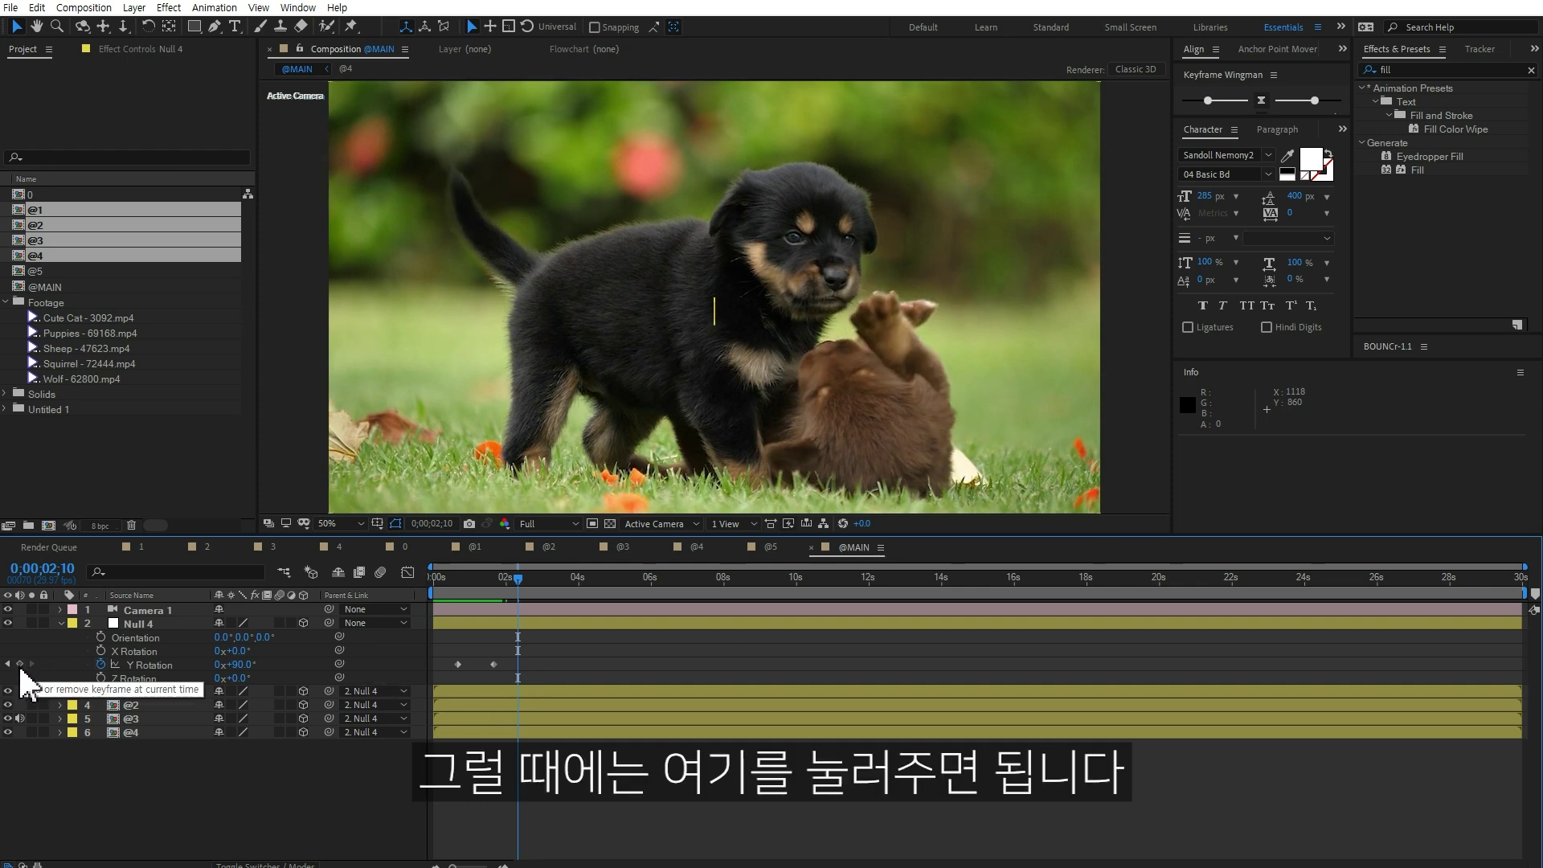
left_click(21, 666)
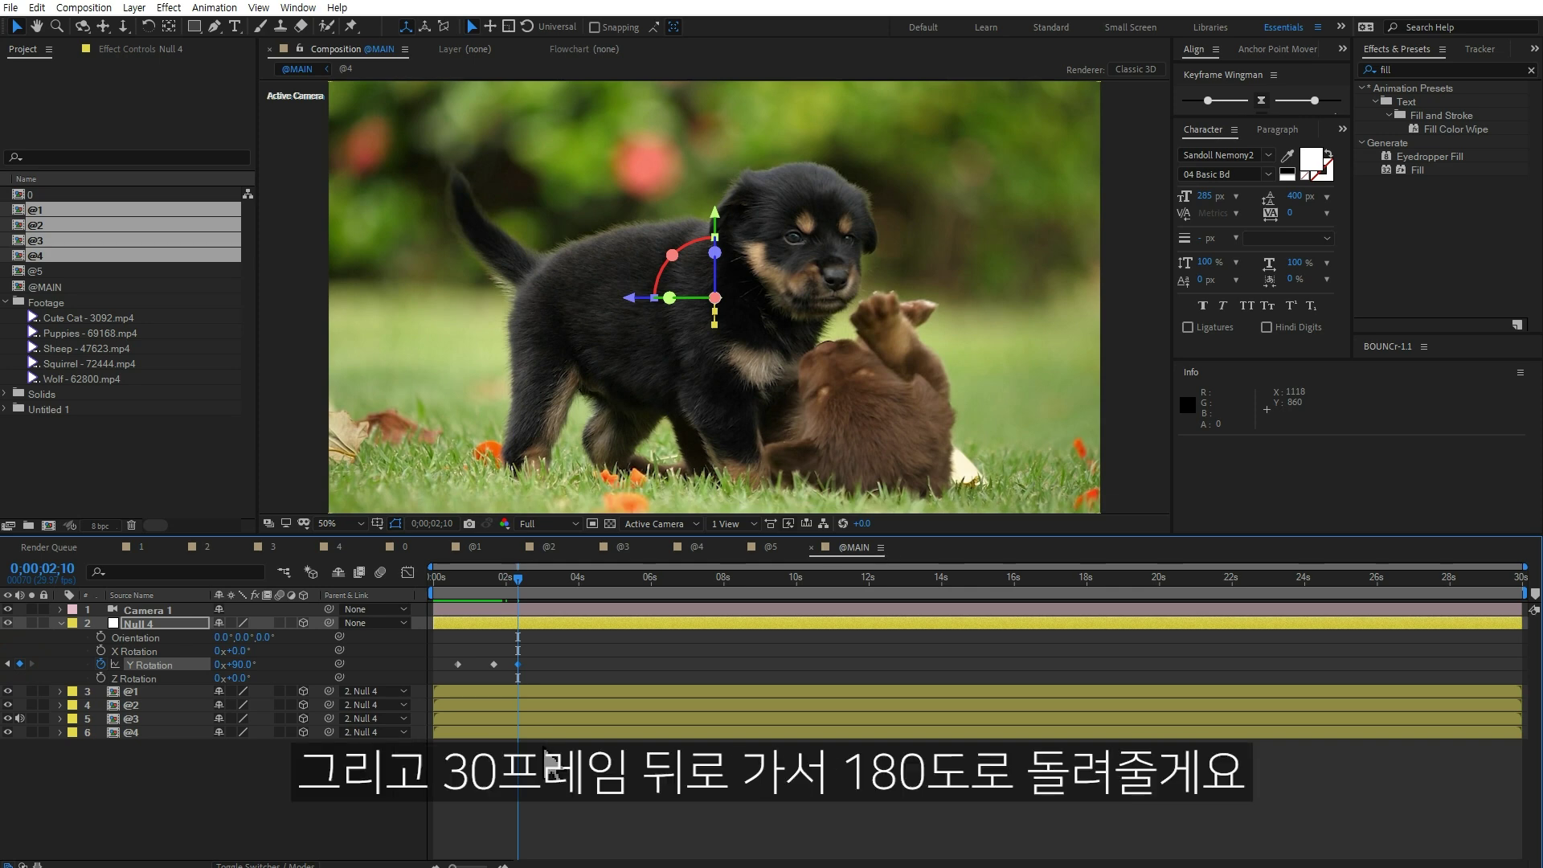
key("shift+Page_Down")
key("shift+Page_Down")
key("shift+Page_Down")
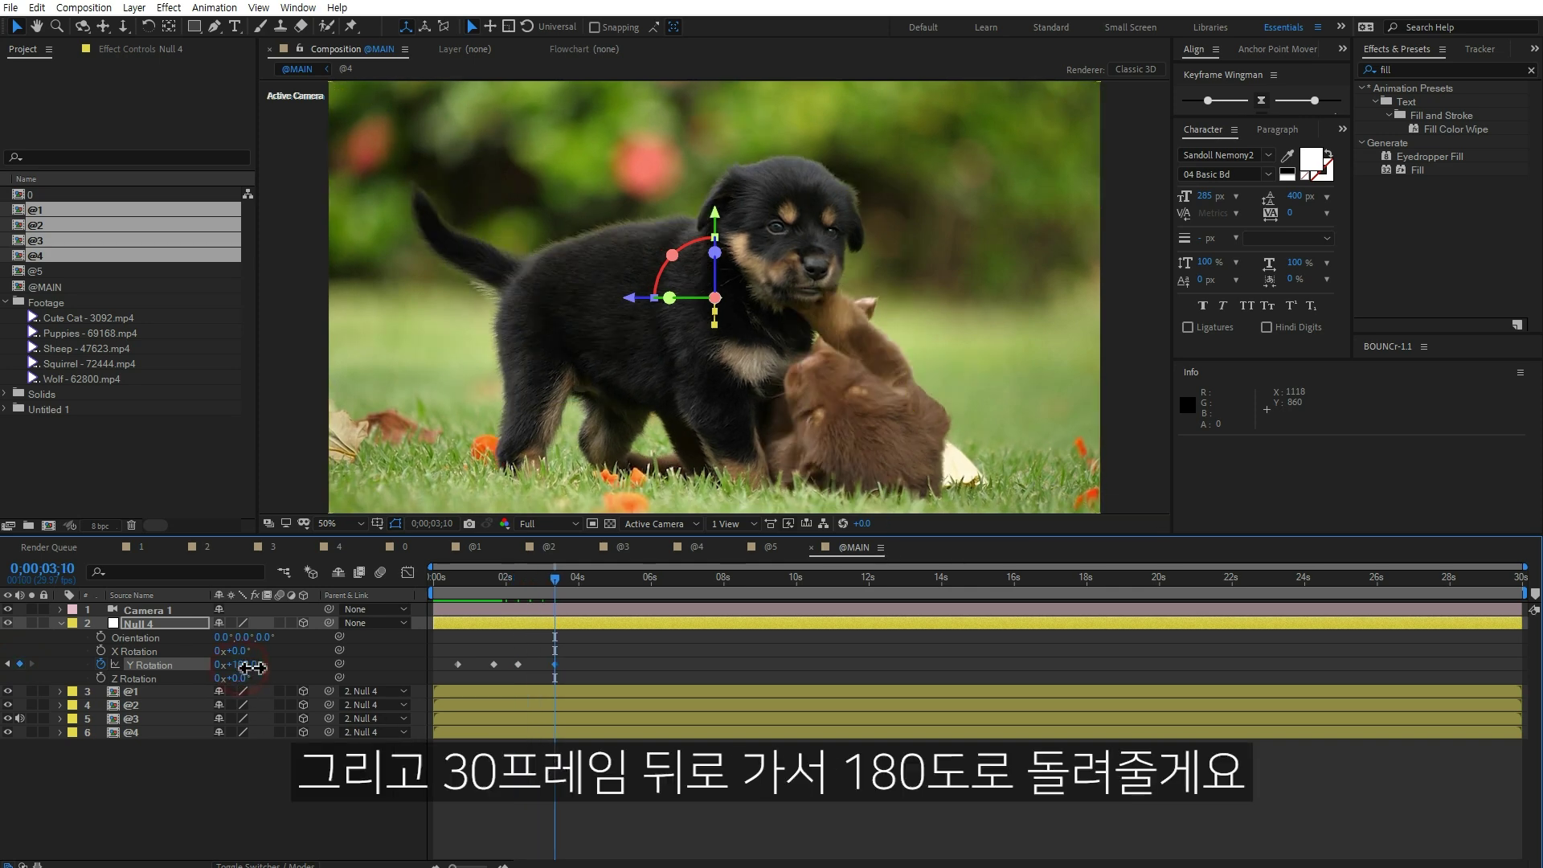
left_click(245, 665)
key("Return")
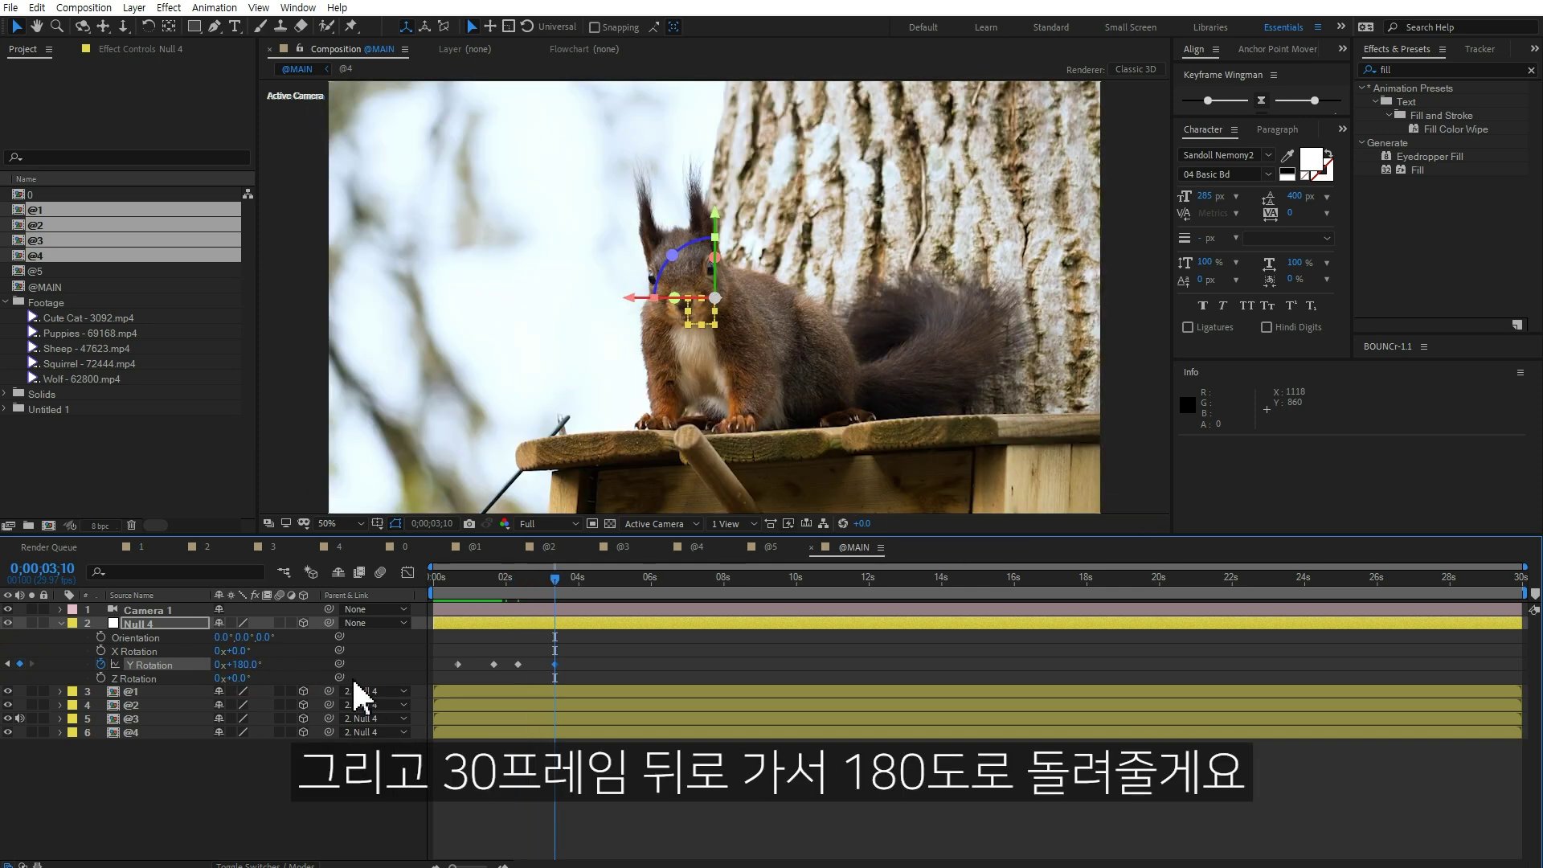
Step: Continue the held 90° steps up to 360° at 0;00;06;20, then select all rotation keyframes
key("shift+Page_Down")
key("shift+Page_Down")
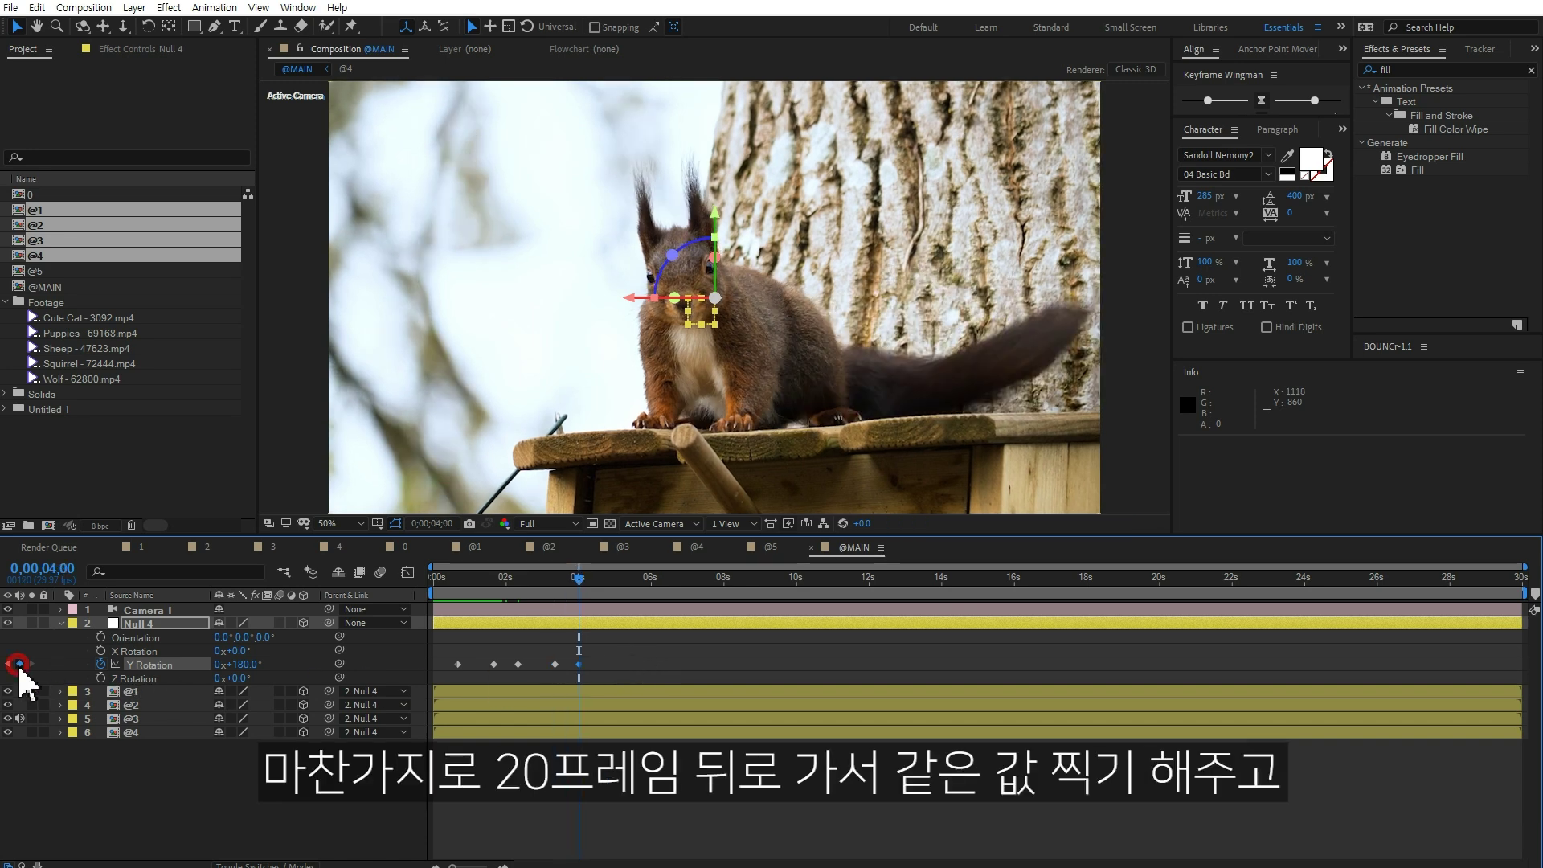
key("shift+Page_Down")
key("shift+Page_Down")
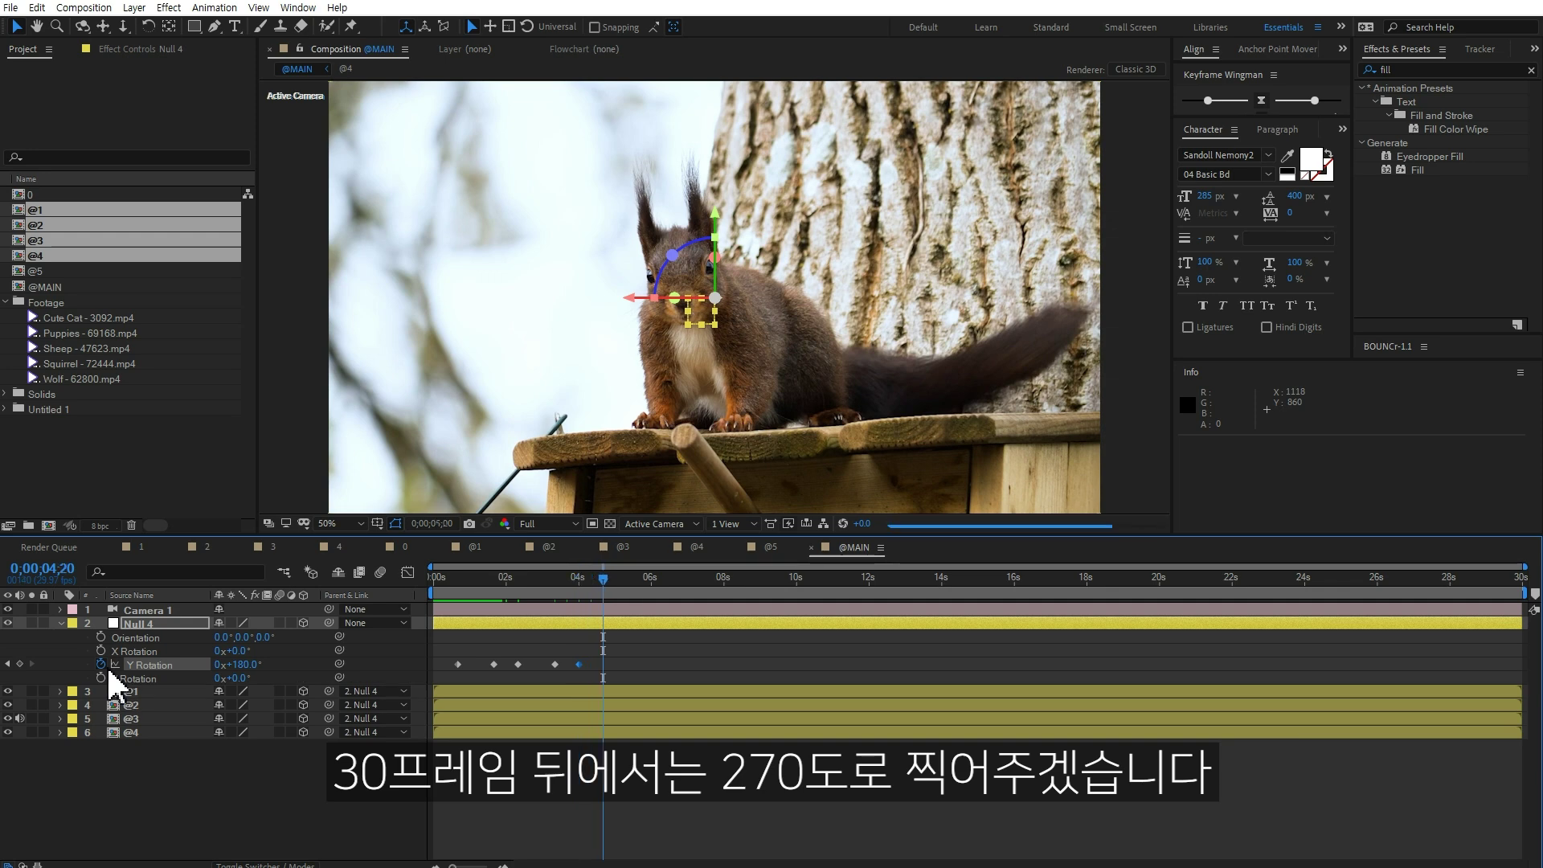
key("shift+Page_Down")
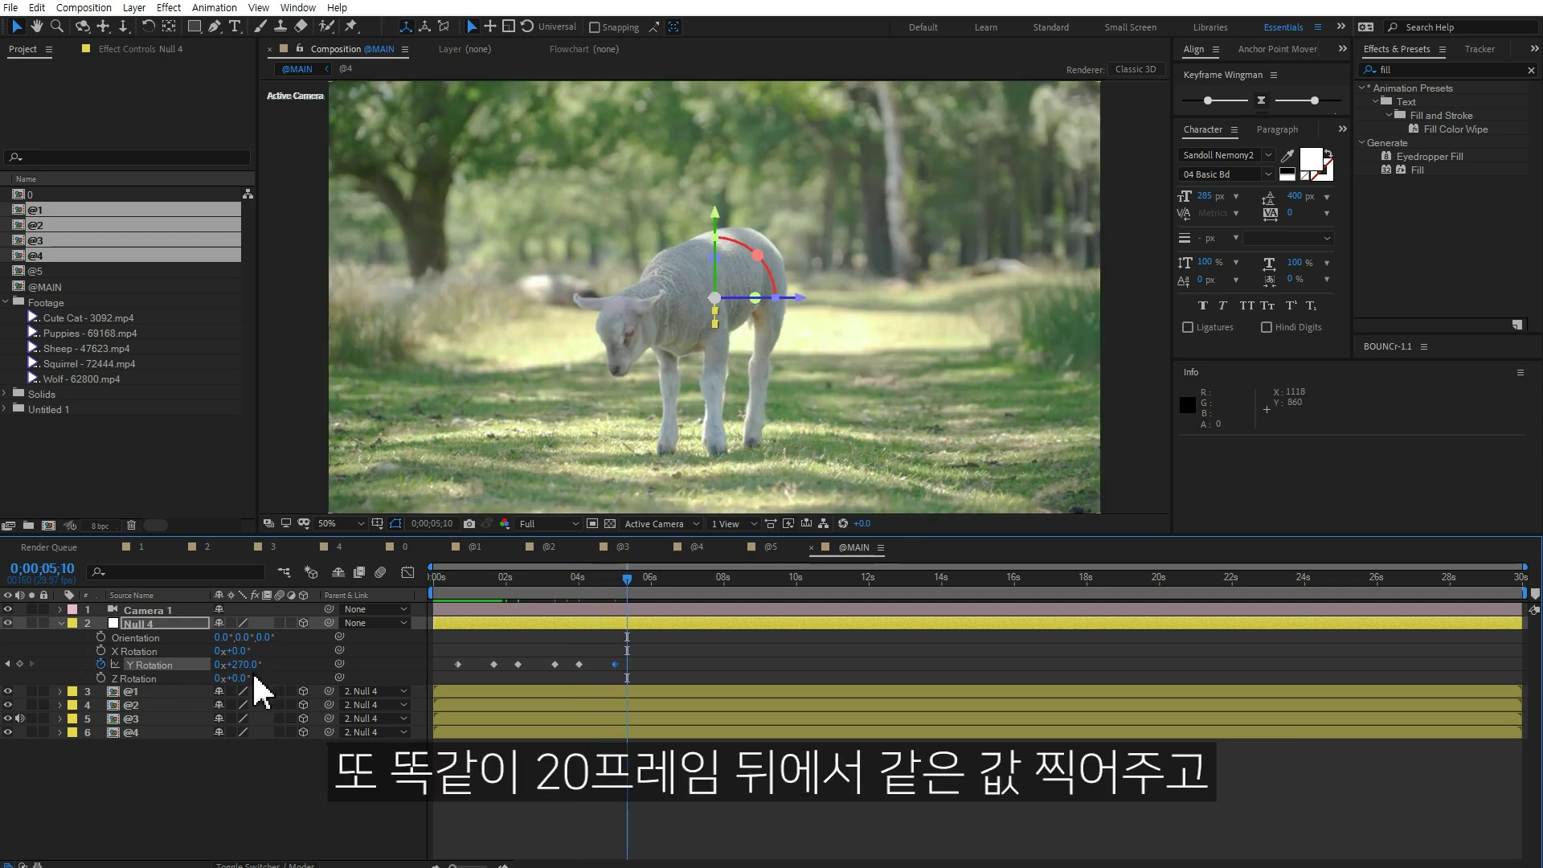
key("shift+Page_Down")
key("shift+Page_Down")
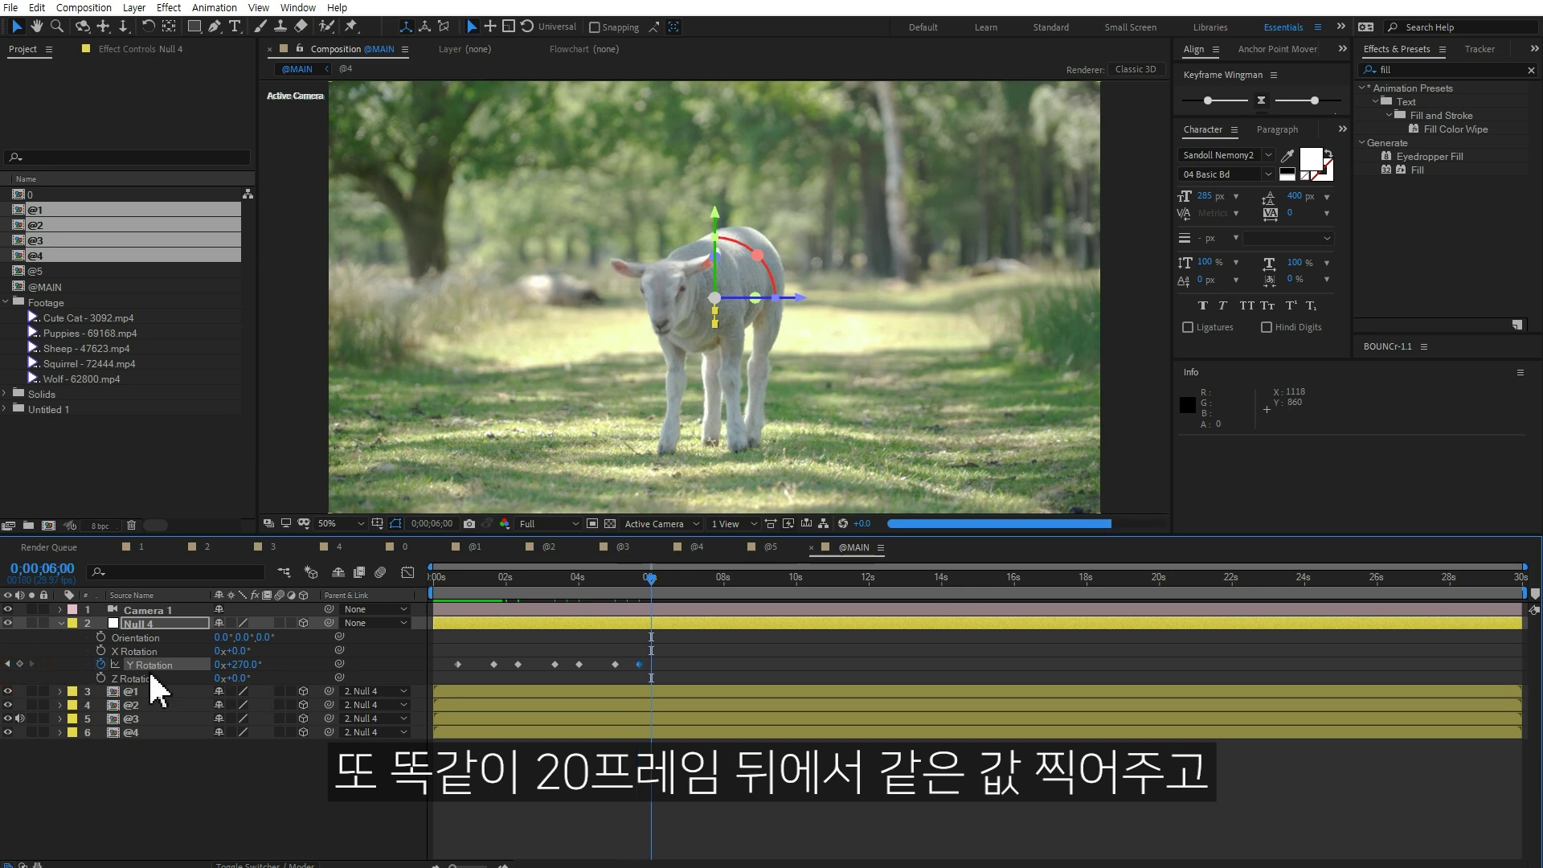
key("shift+Page_Down")
key("shift+Page_Down")
type("0")
key("Return")
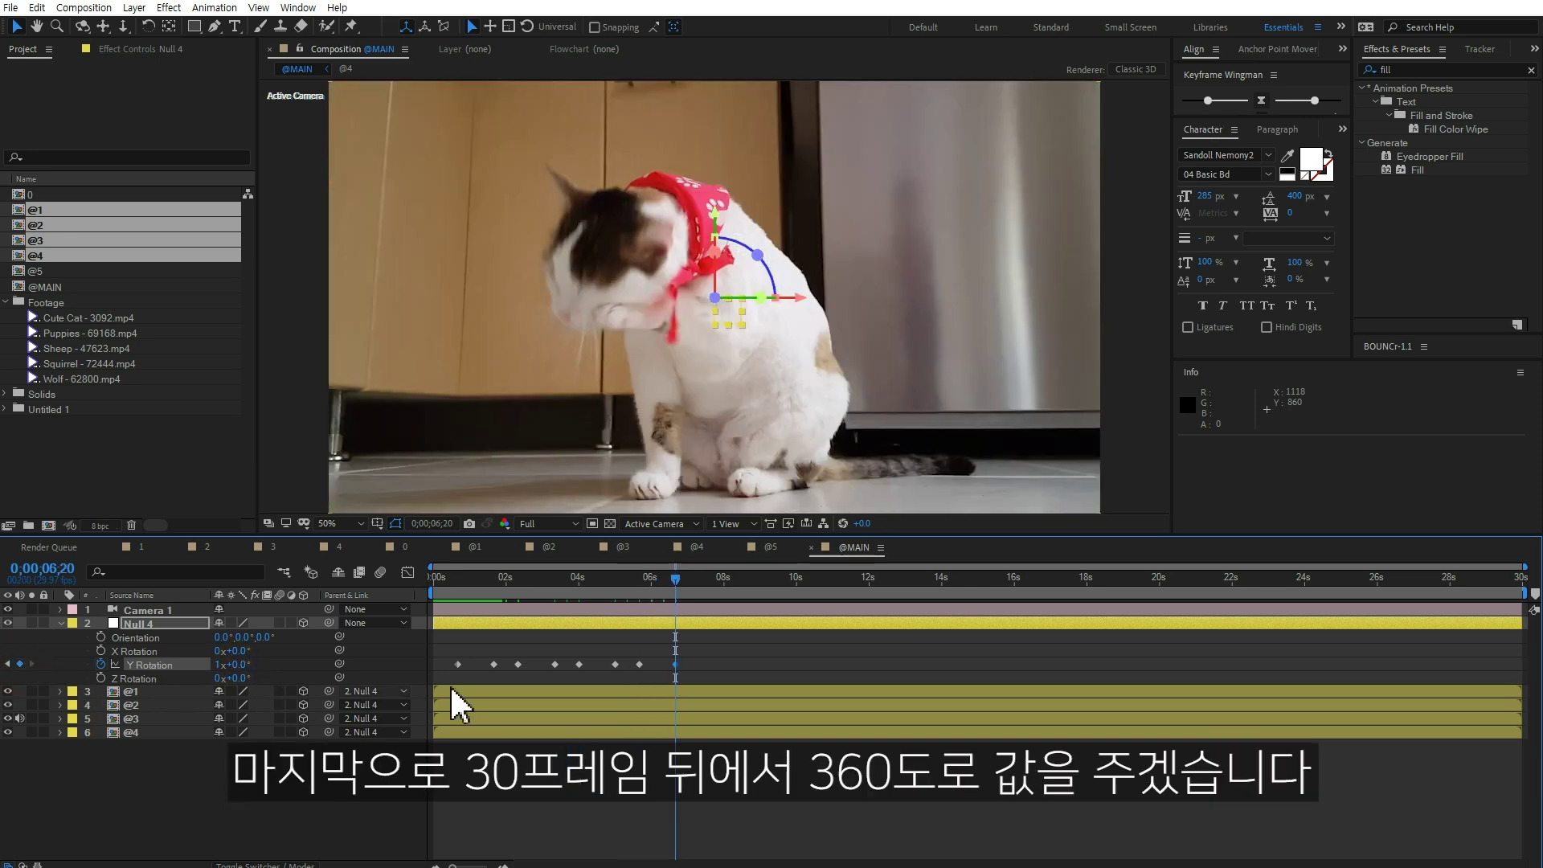
left_click_drag(437, 585, 690, 585)
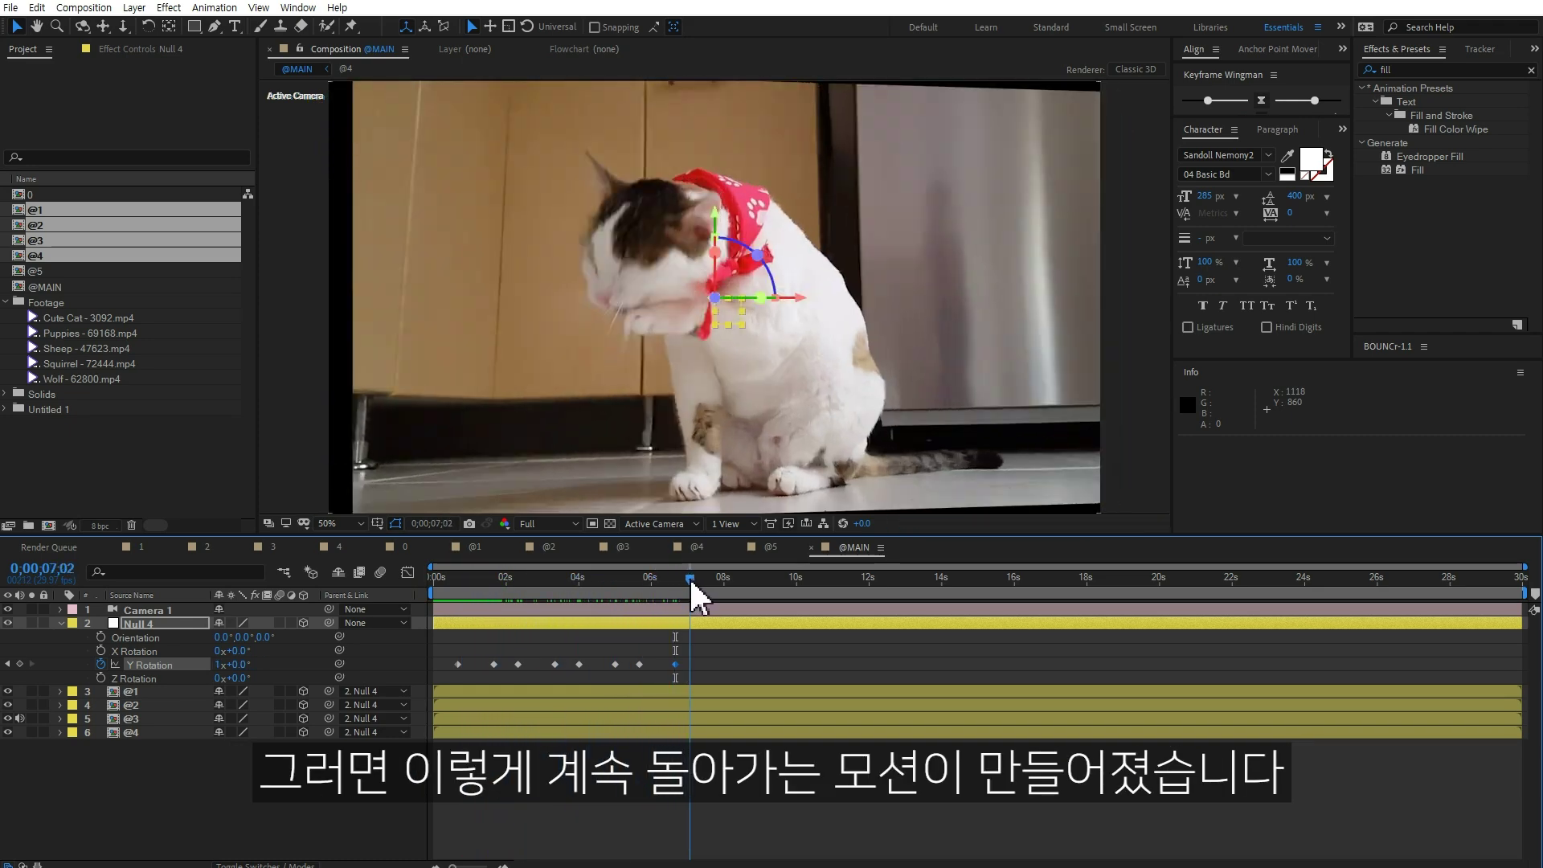
left_click_drag(764, 643, 442, 674)
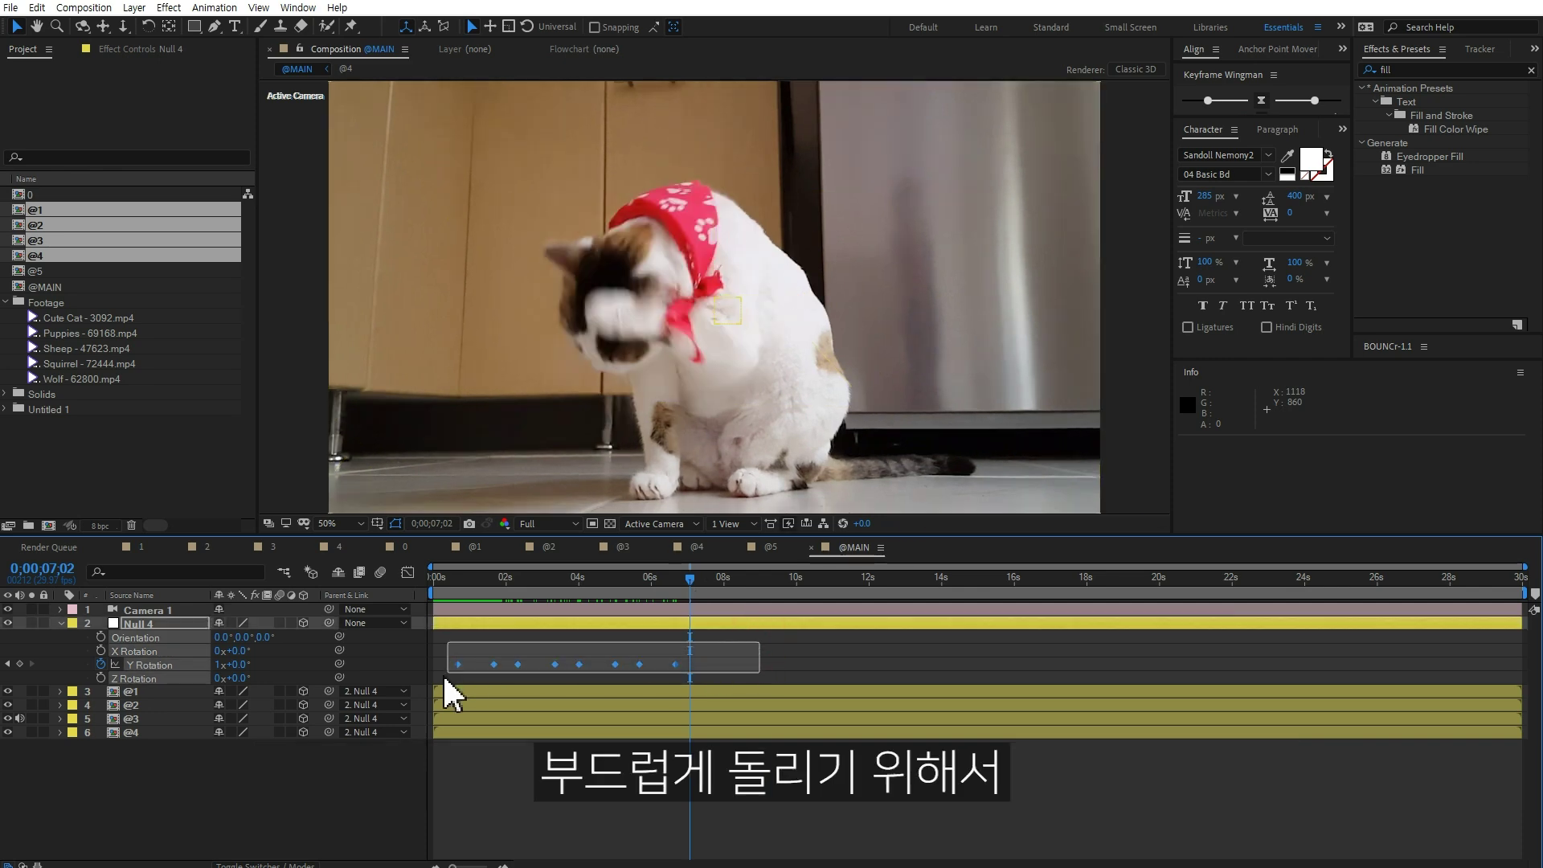
Step: Apply Easy Ease to the Y Rotation keyframes and stretch the first turn's influence on the speed graph
key("F9")
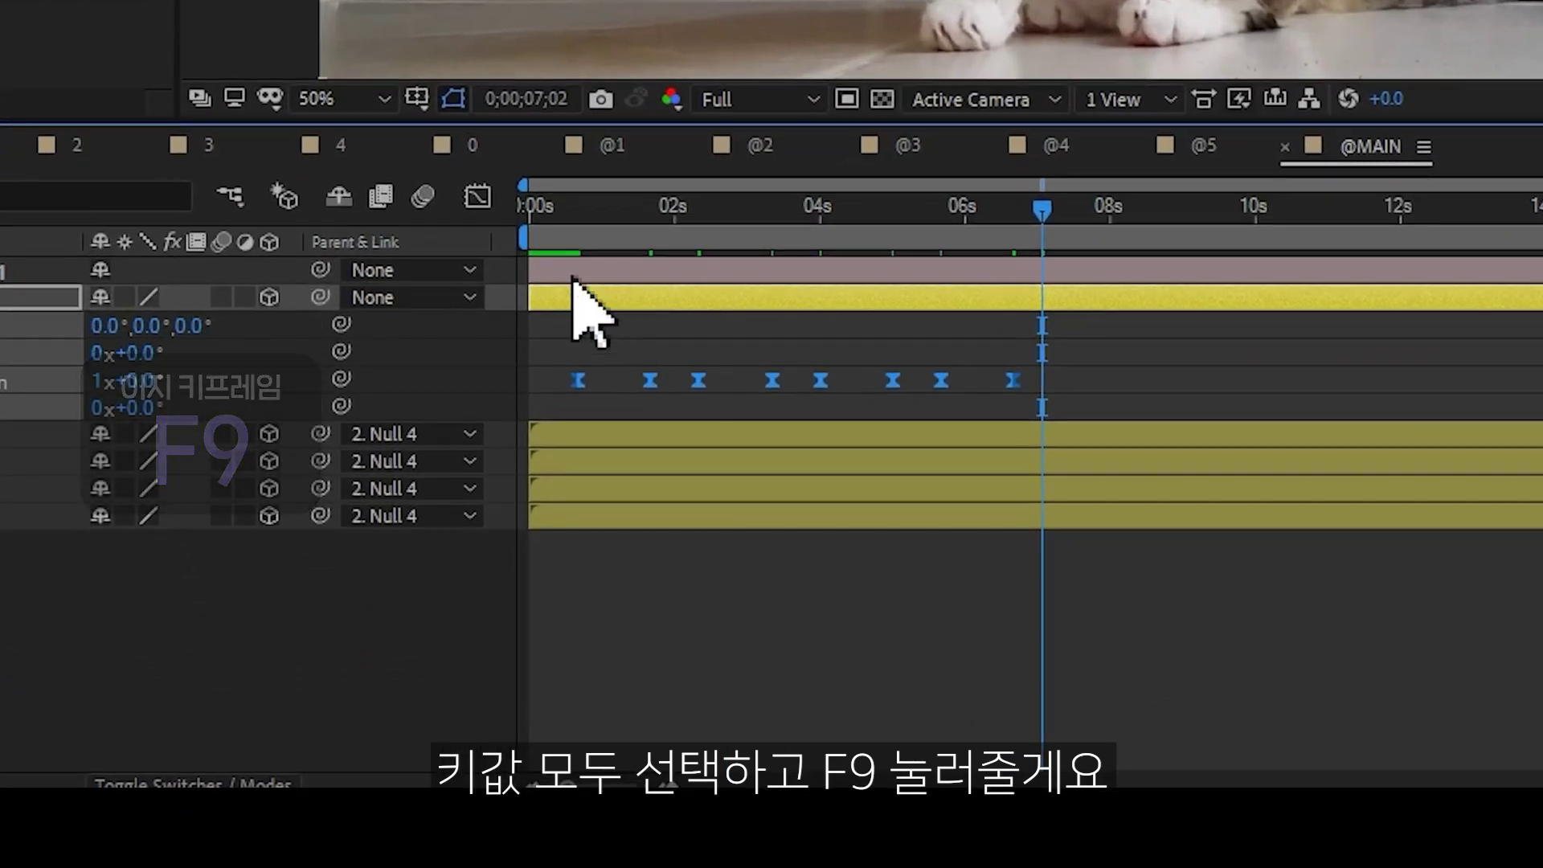
left_click(411, 555)
right_click(852, 553)
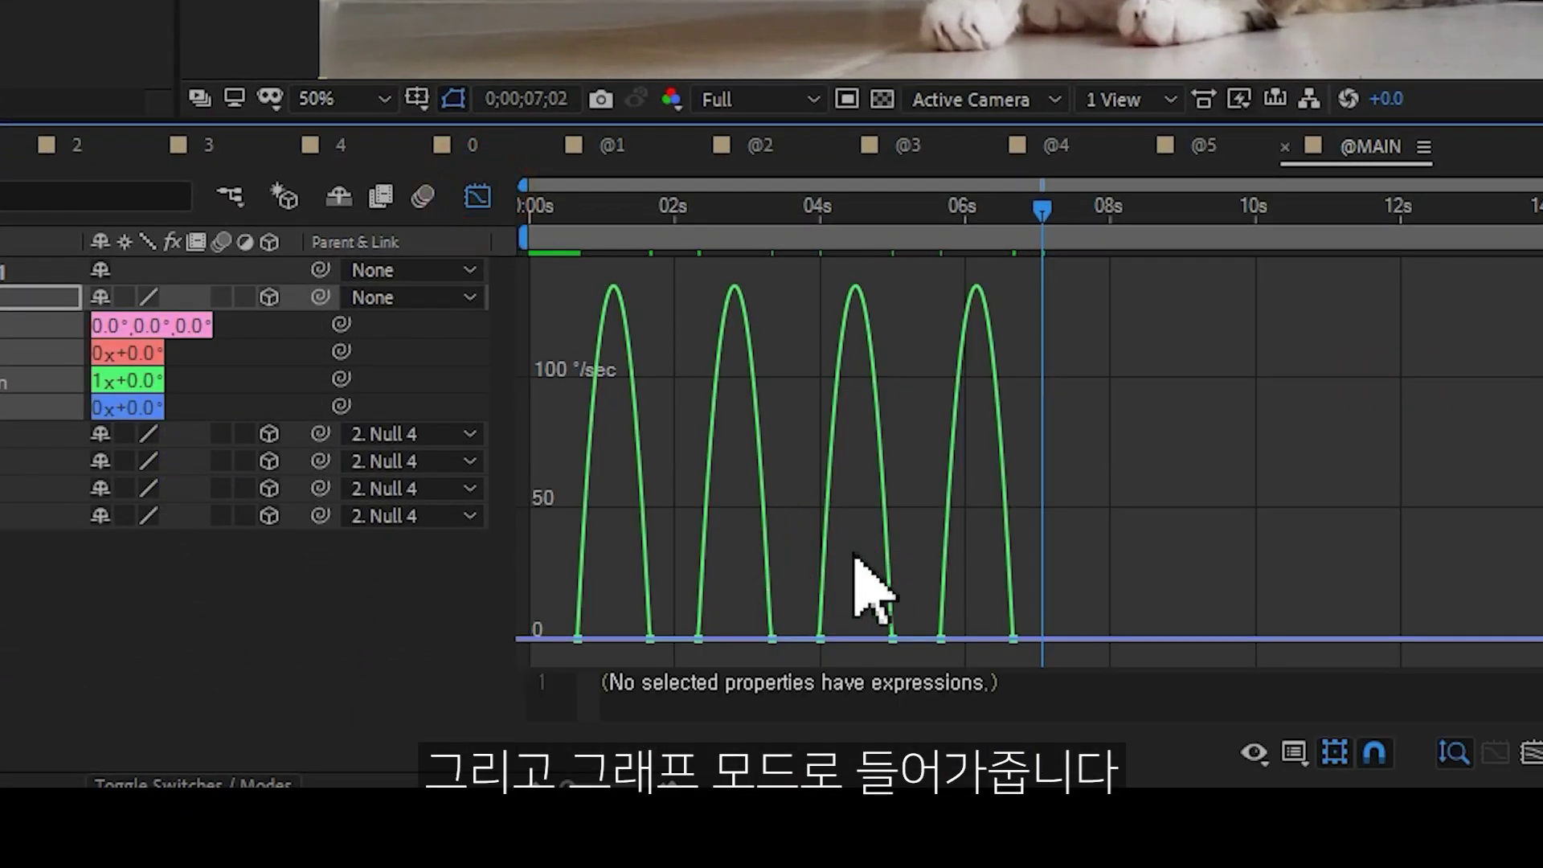
left_click(648, 640)
scroll(1095, 655, "up", 3, "alt")
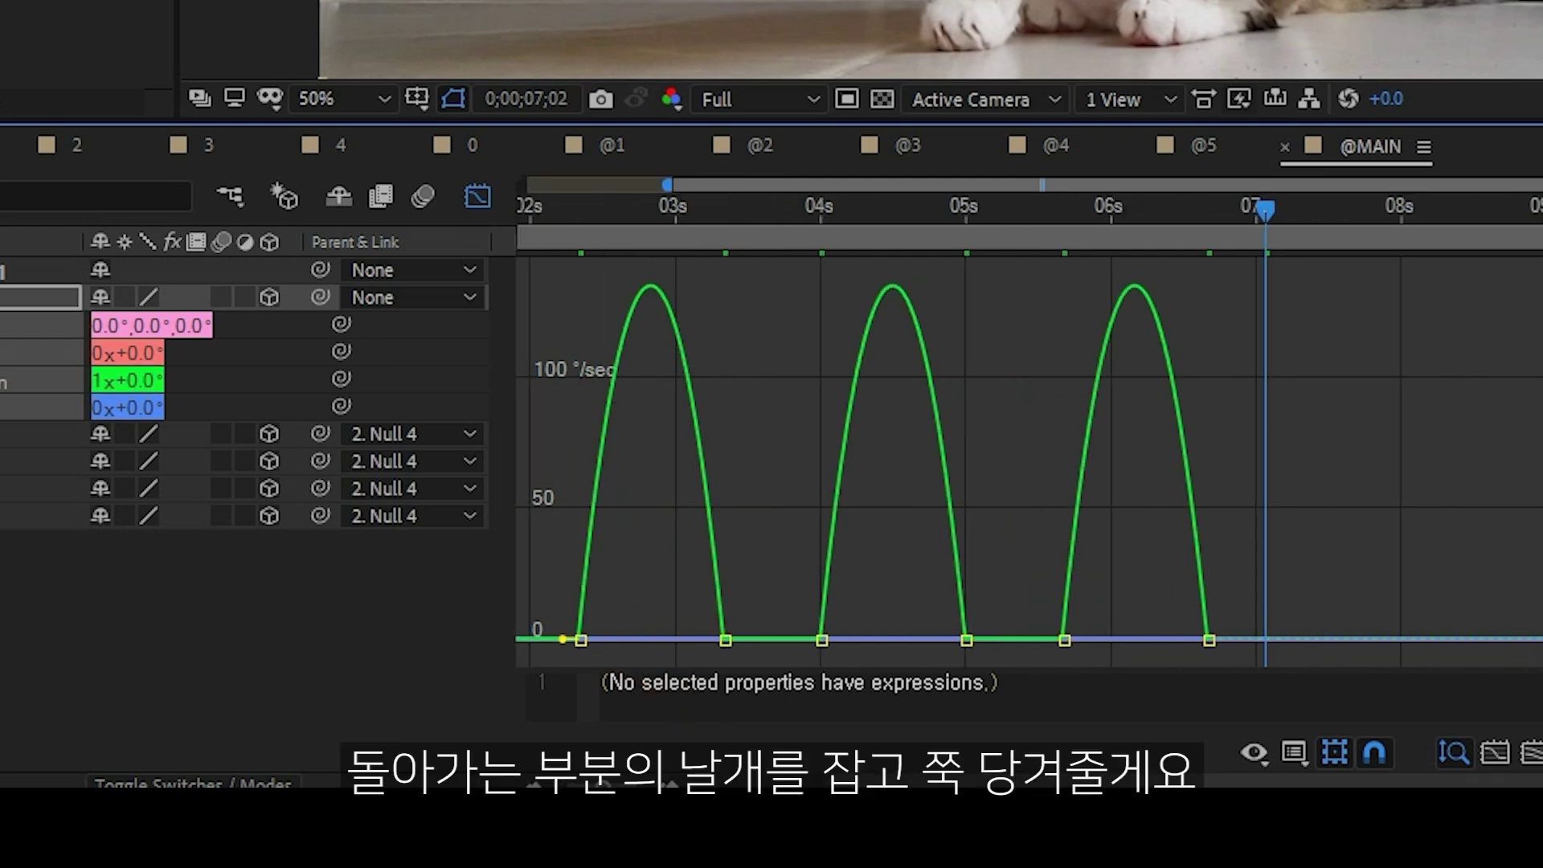
scroll(884, 651, "left", 5)
left_click_drag(745, 640, 698, 639)
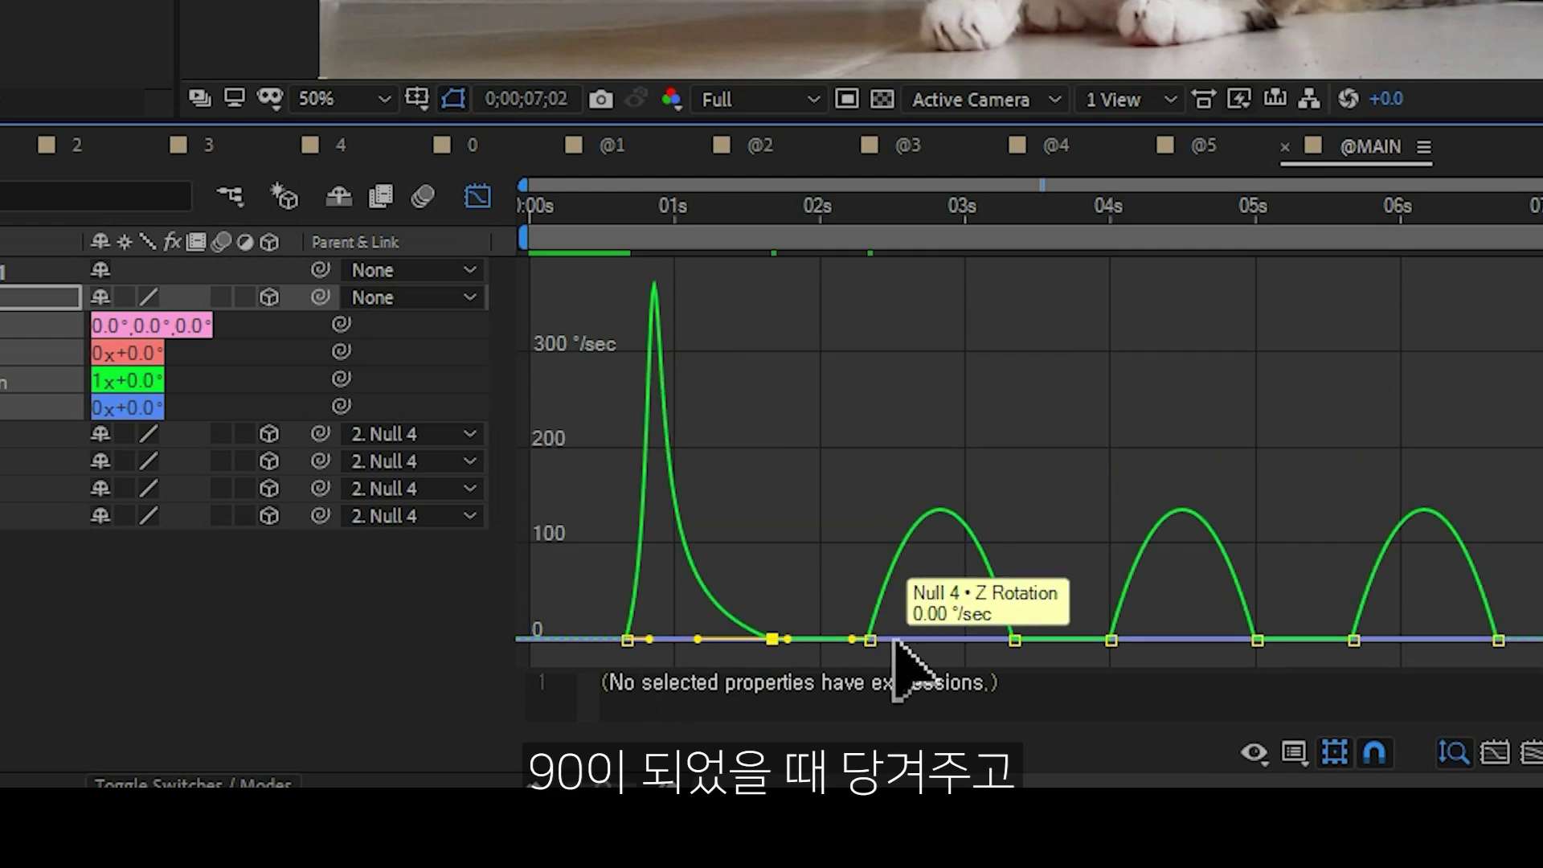
Step: Pull the second, third and last turns' influence out to 100% on the speed graph
left_click(1015, 640)
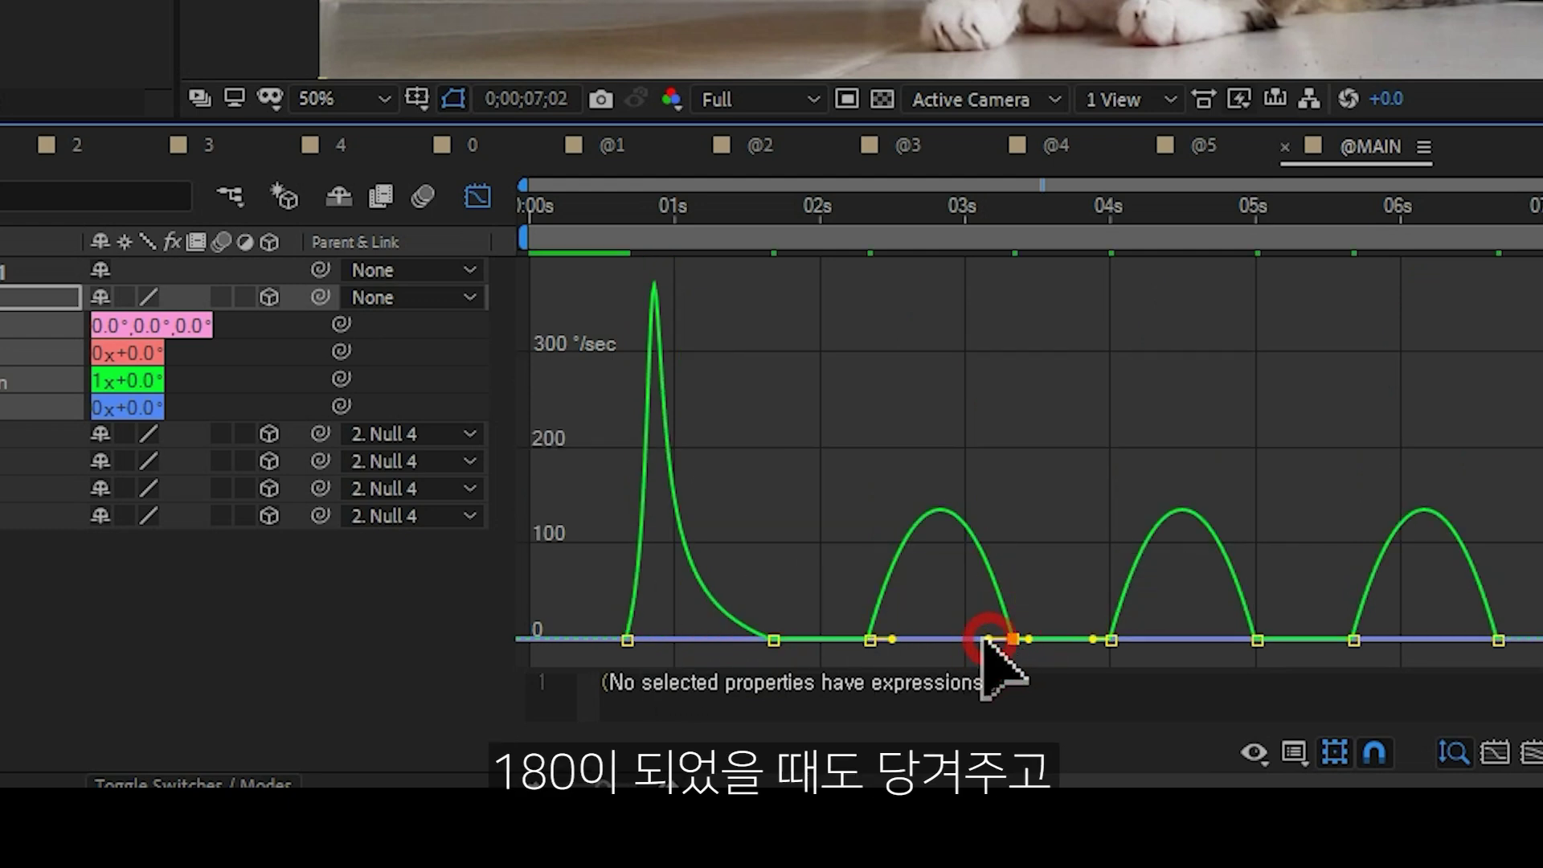
left_click_drag(990, 641, 893, 641)
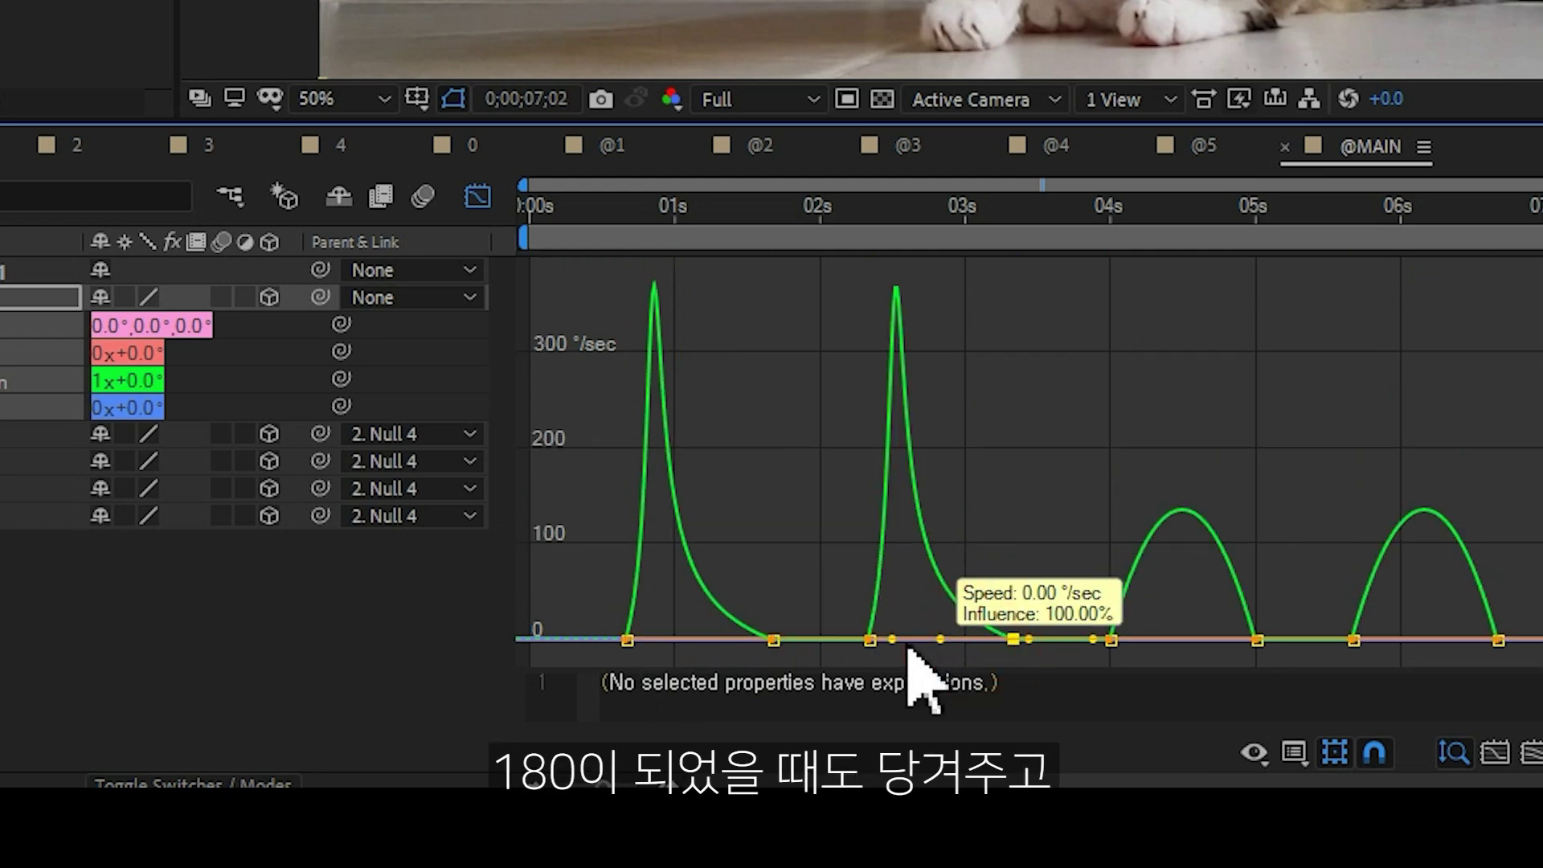
left_click(1252, 640)
left_click_drag(1232, 640, 1125, 640)
left_click(1499, 641)
left_click_drag(1474, 641, 1376, 640)
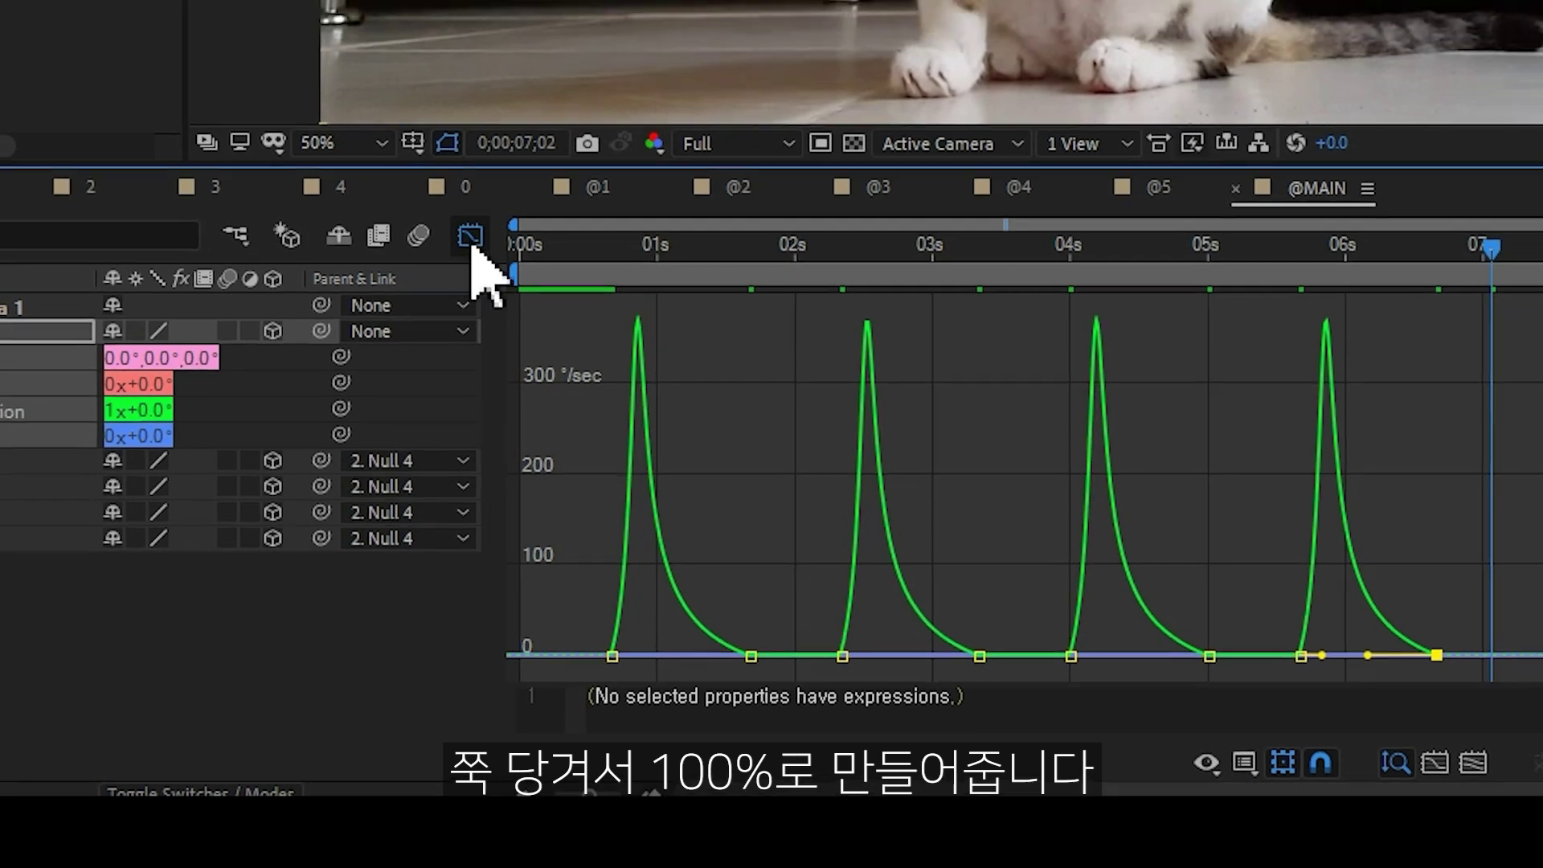
left_click(477, 196)
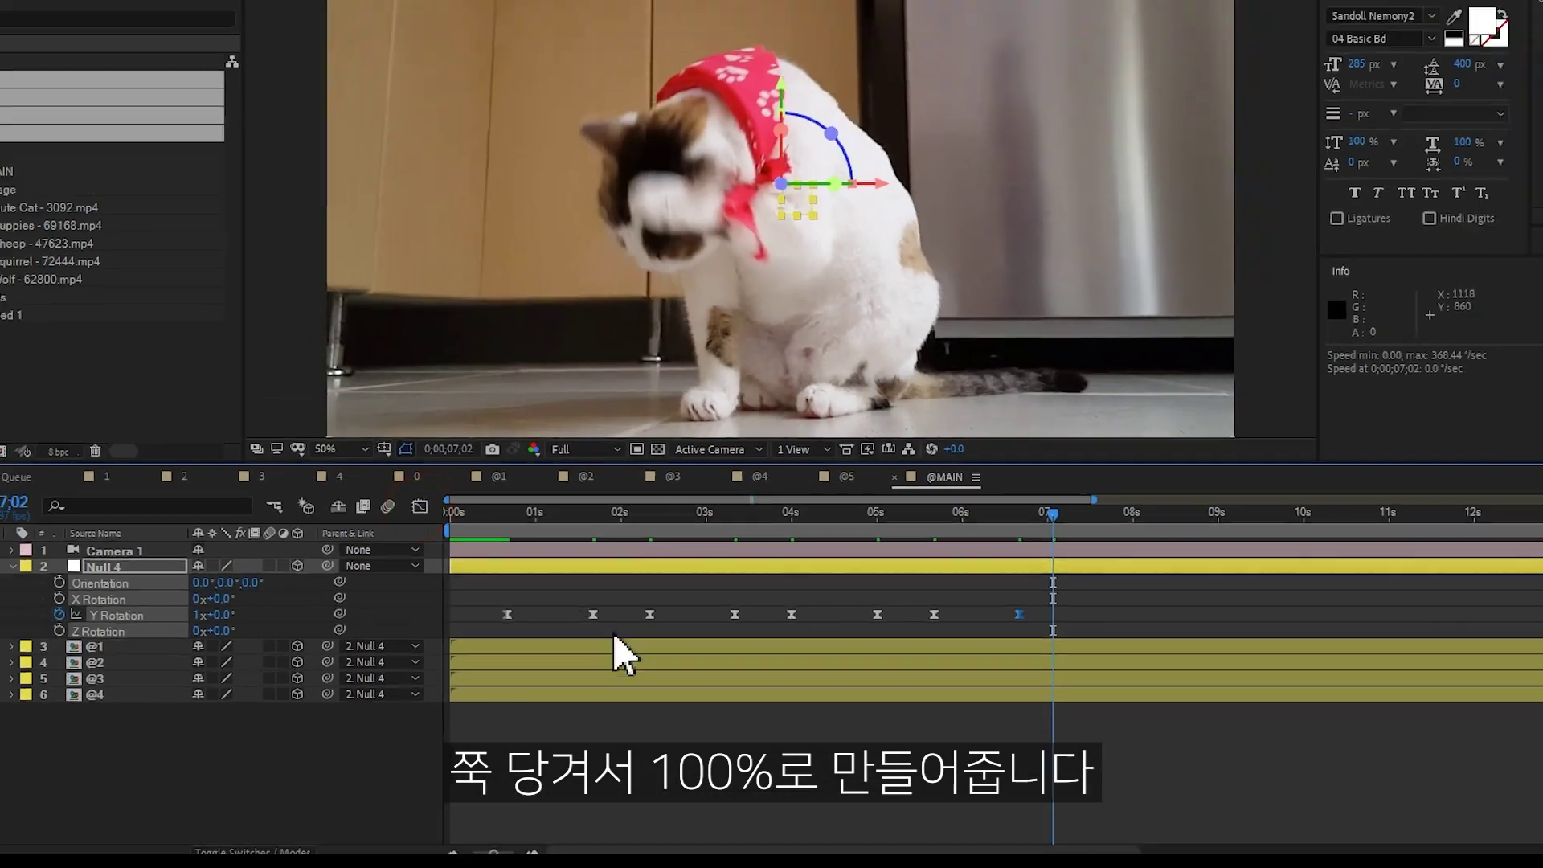
left_click(797, 664)
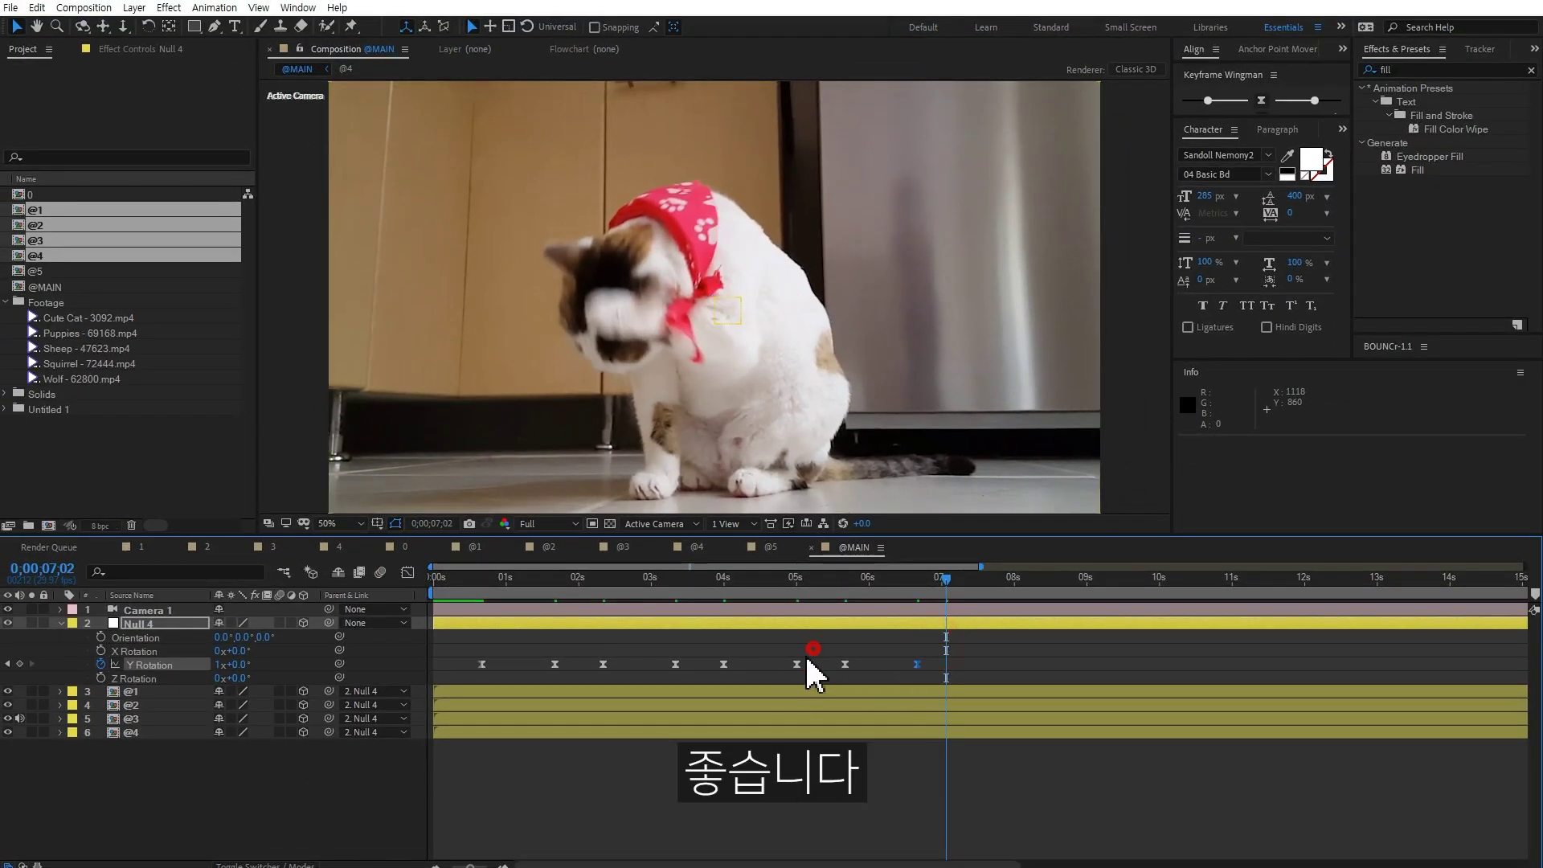
Step: Play a preview of the eased spin with nothing selected
left_click(712, 800)
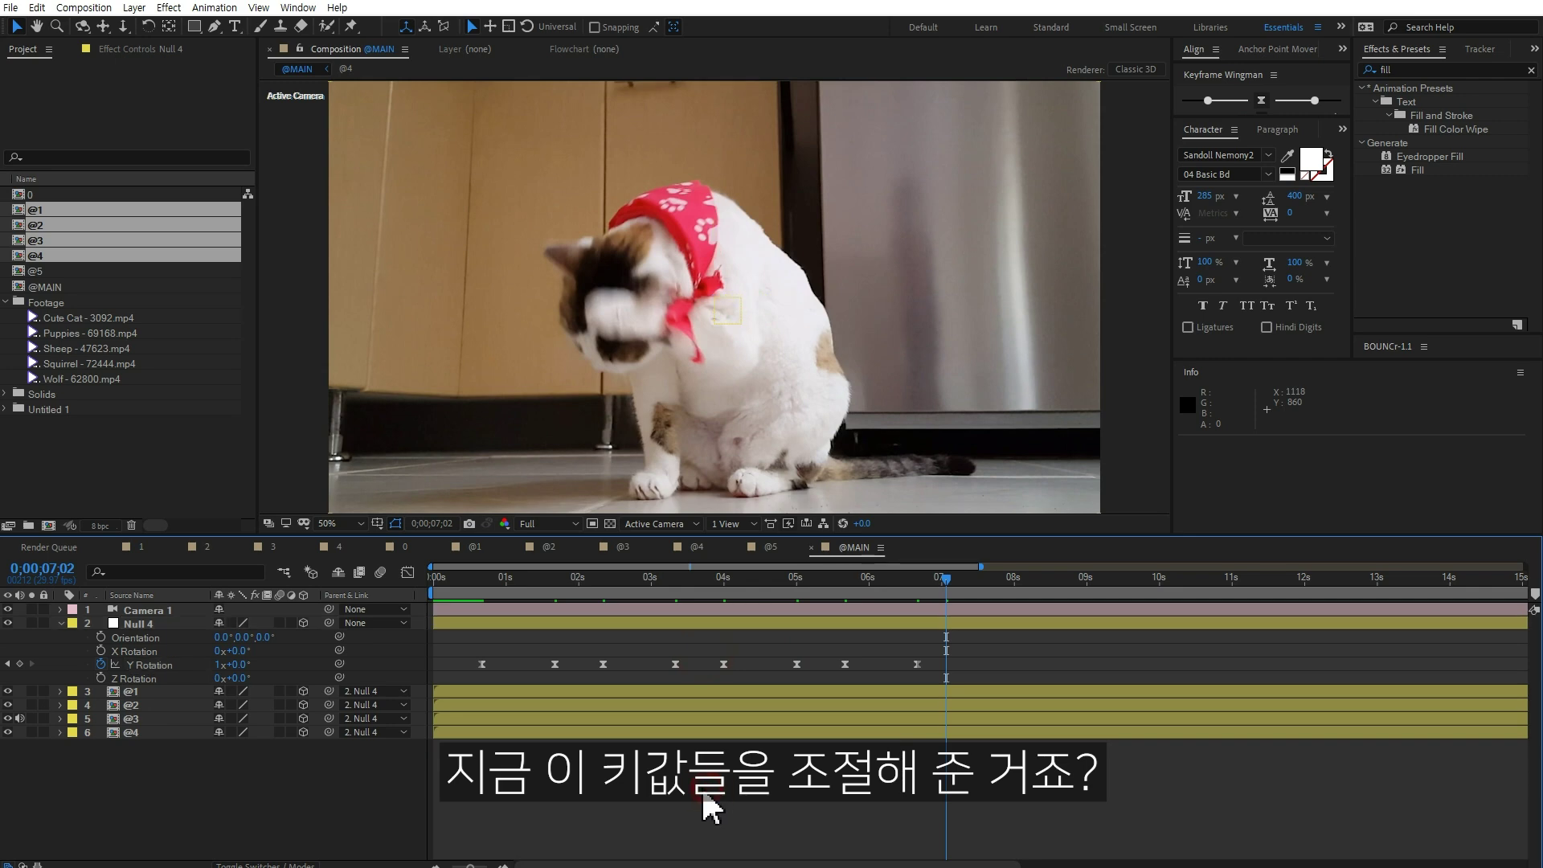
key("space")
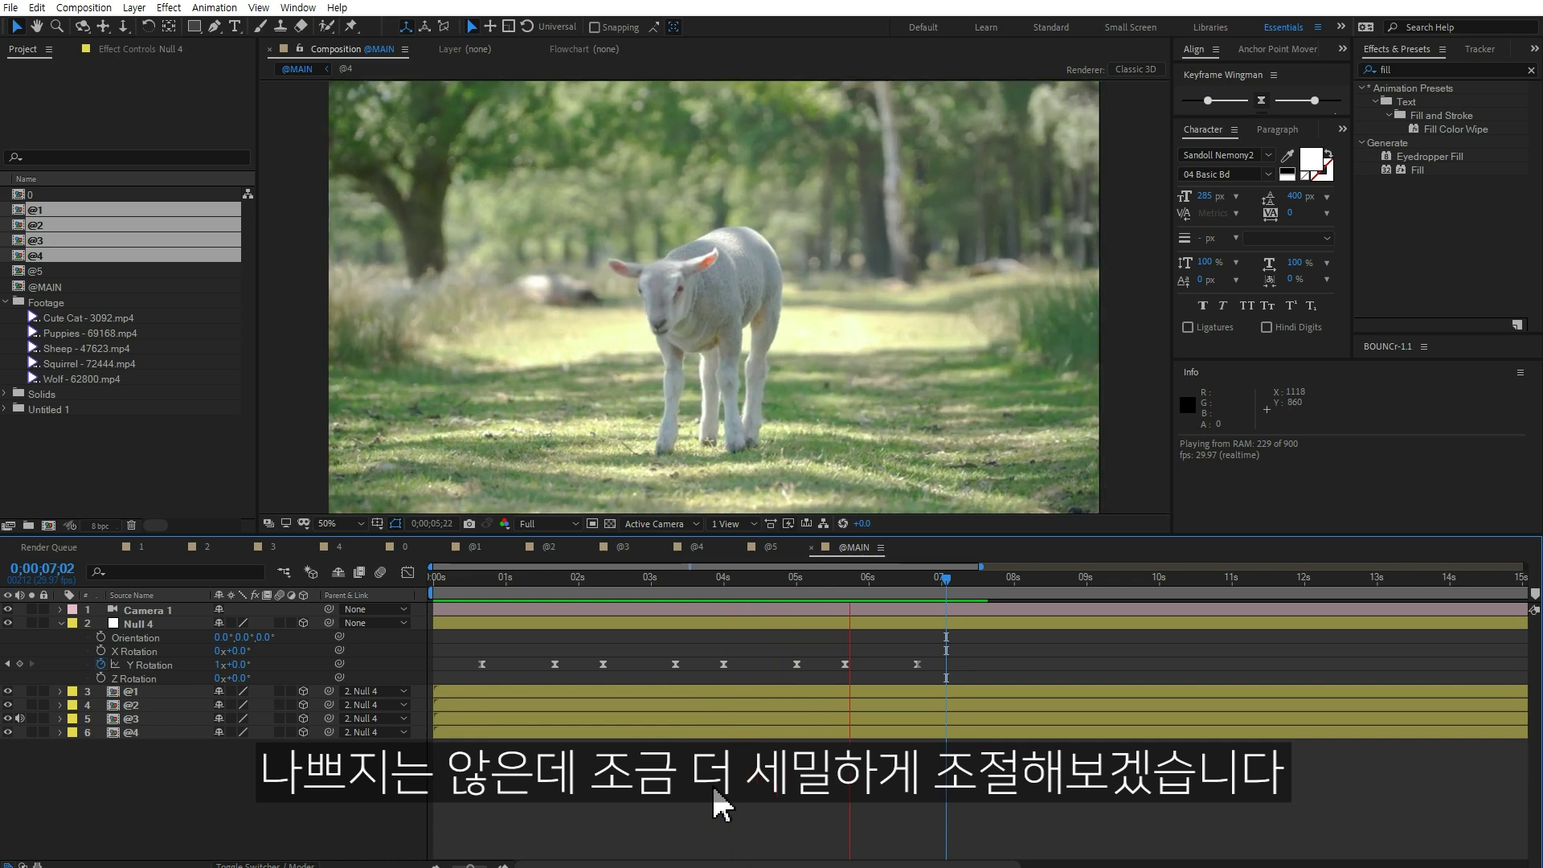
key("space")
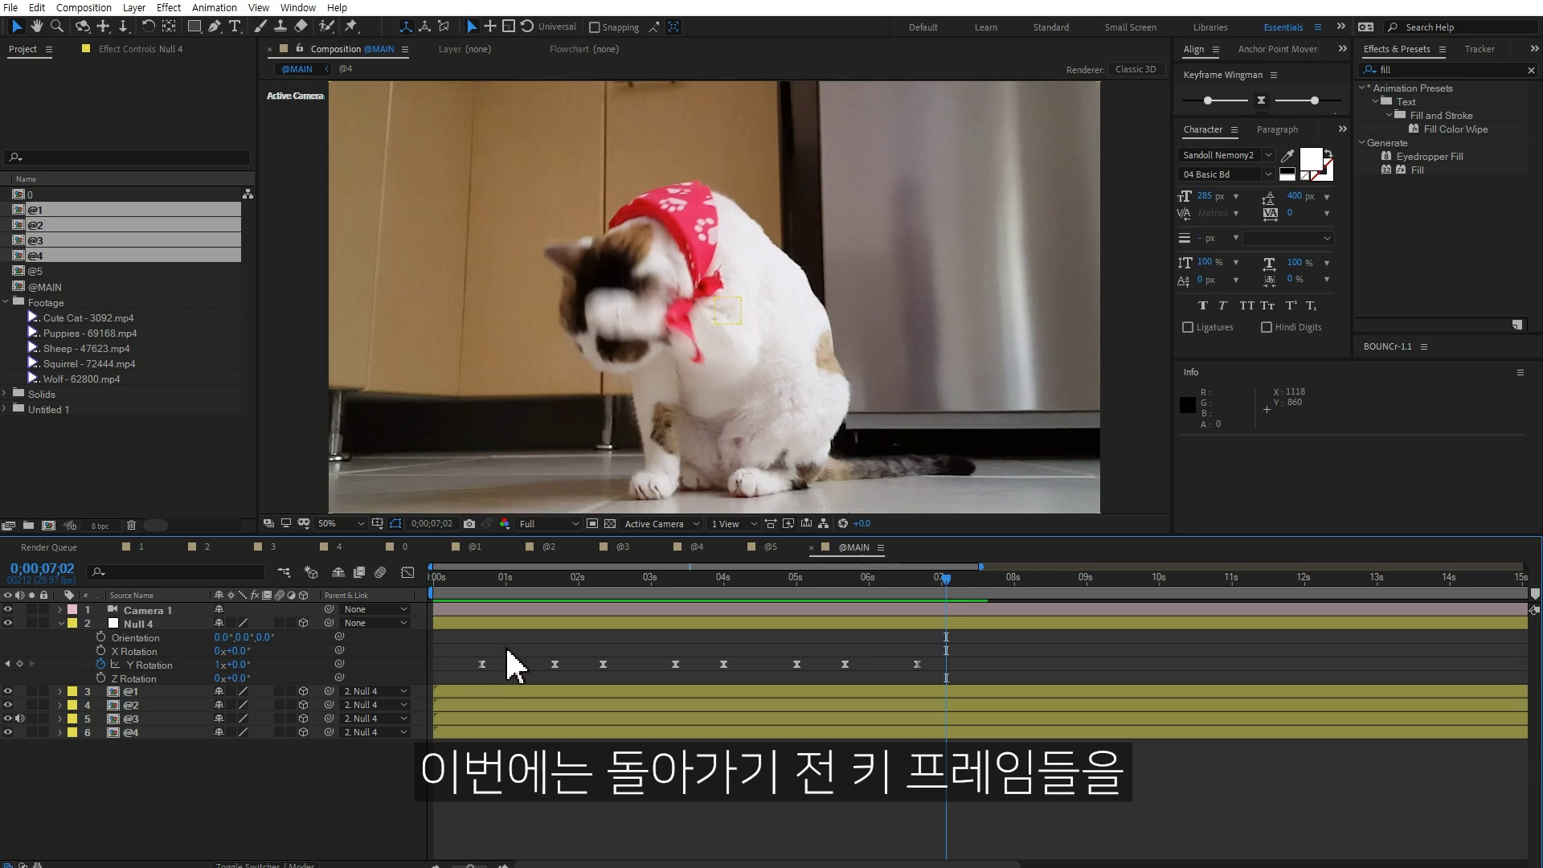
Step: Select the keyframes where each quarter-turn begins
left_click_drag(508, 653, 467, 674)
left_click_drag(629, 646, 601, 669)
left_click_drag(741, 650, 715, 673)
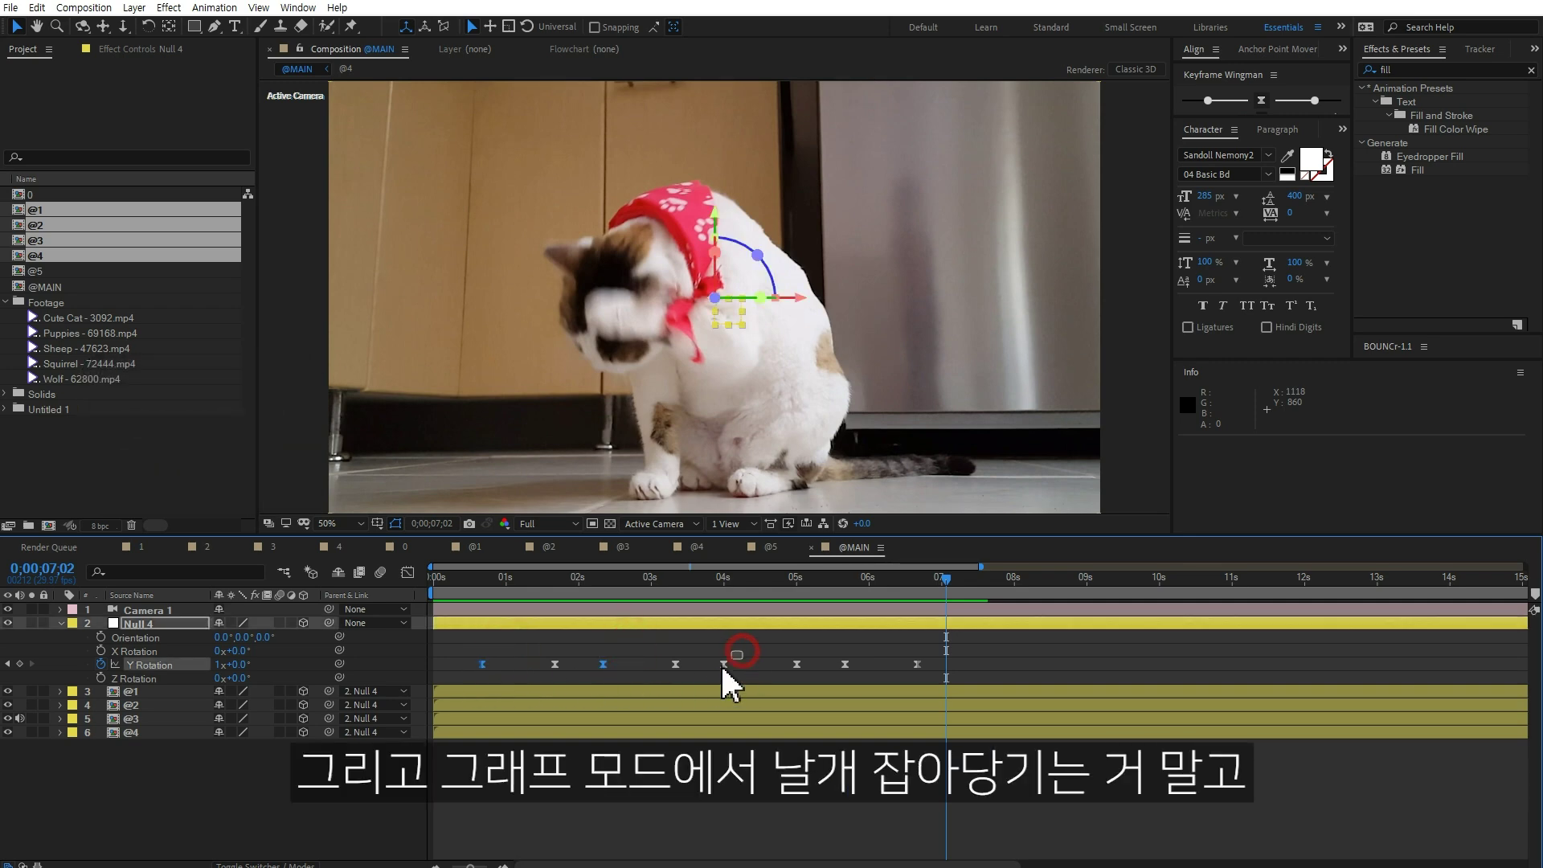
right_click(846, 664)
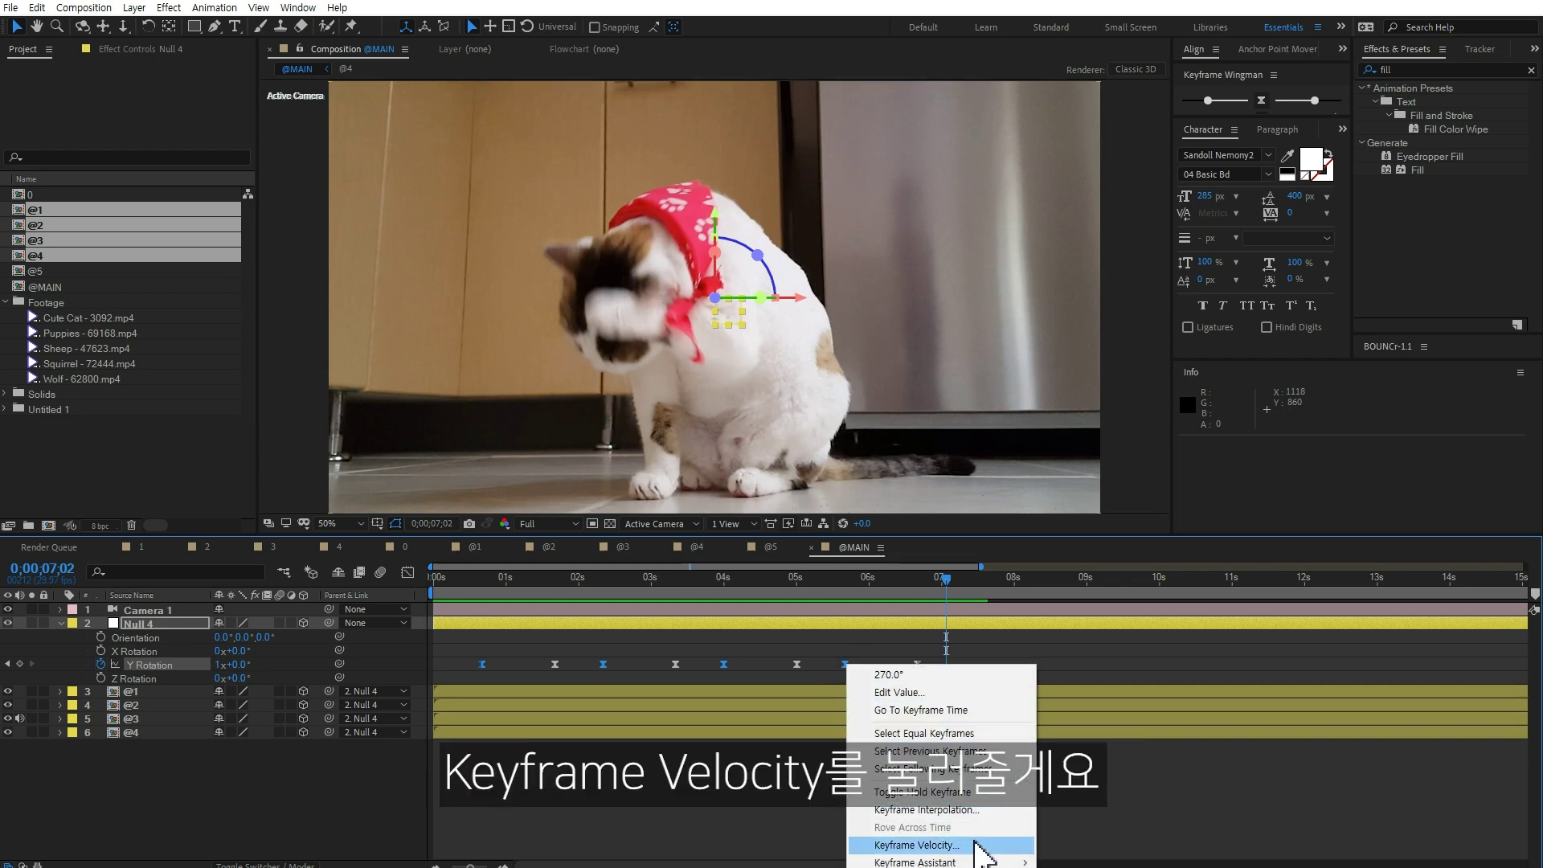
Step: Set the turn-start keyframes' outgoing influence to 50%, then check the sharper speed peaks and preview
left_click(975, 845)
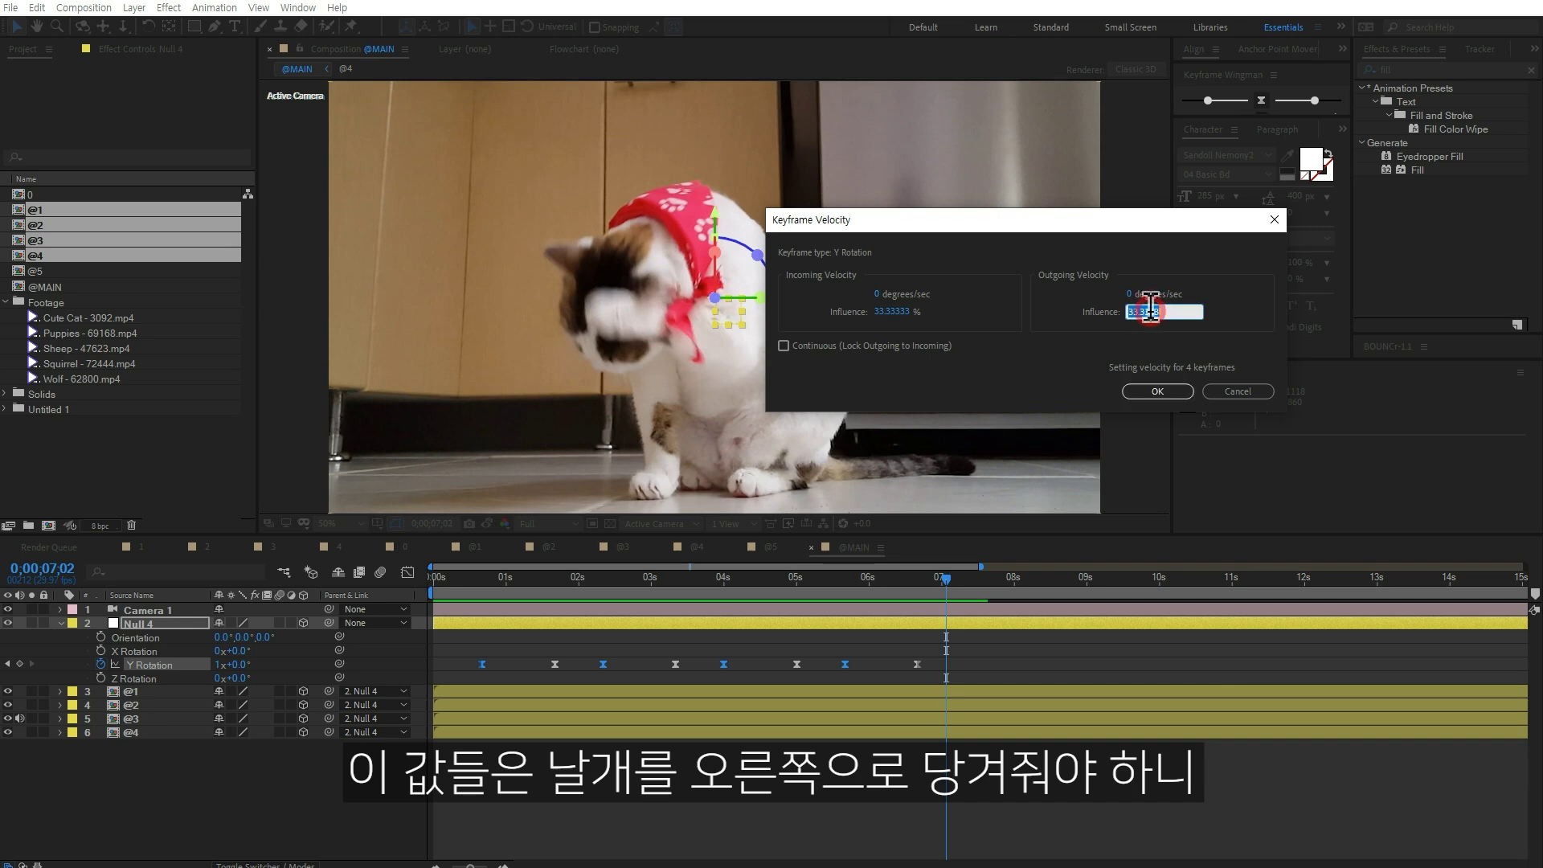
type("50")
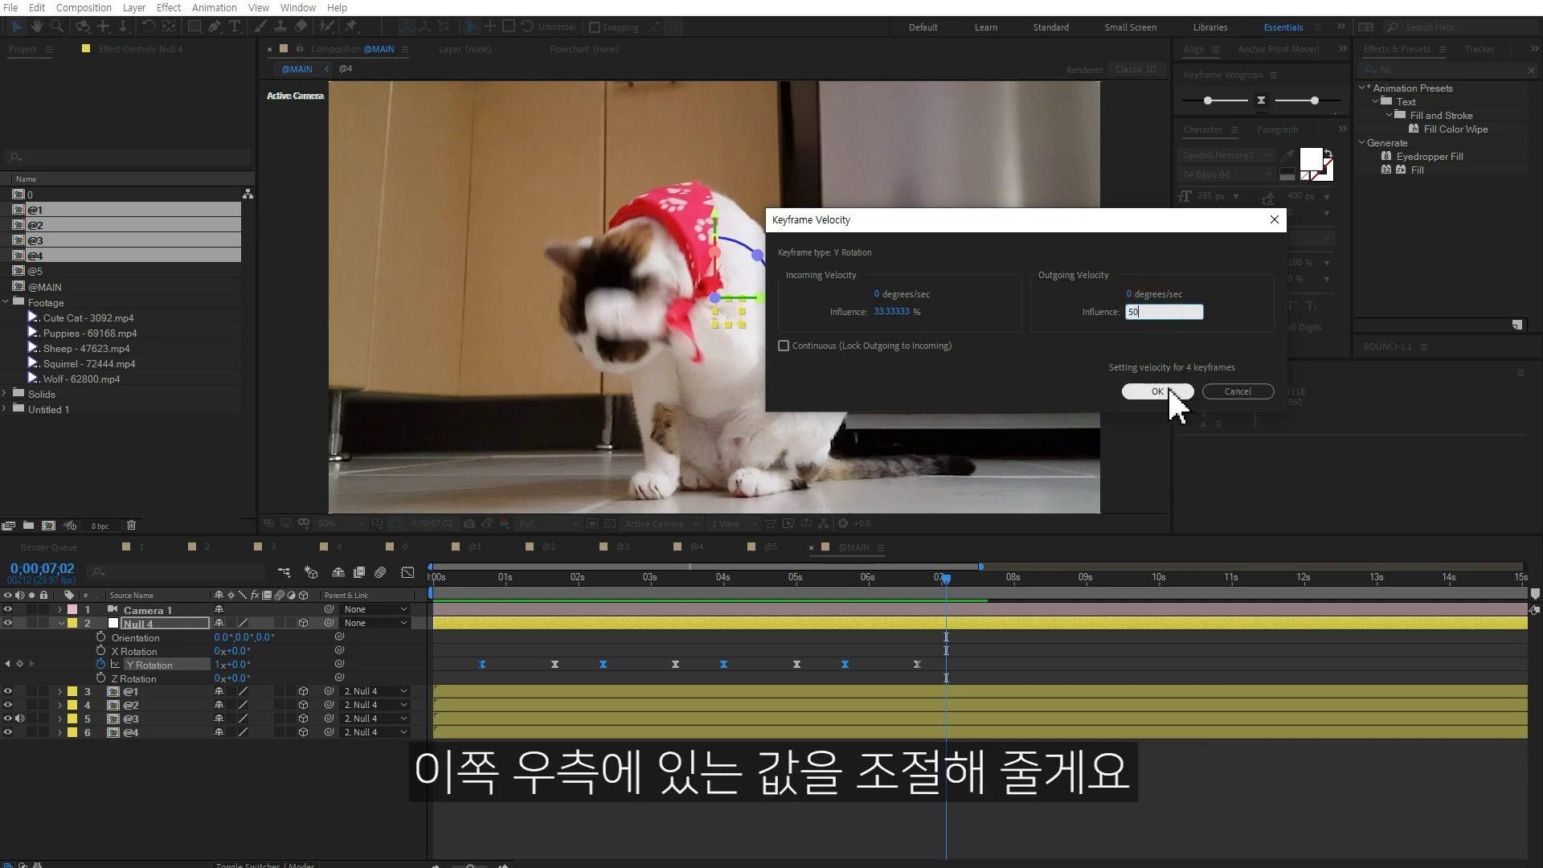
left_click(1170, 390)
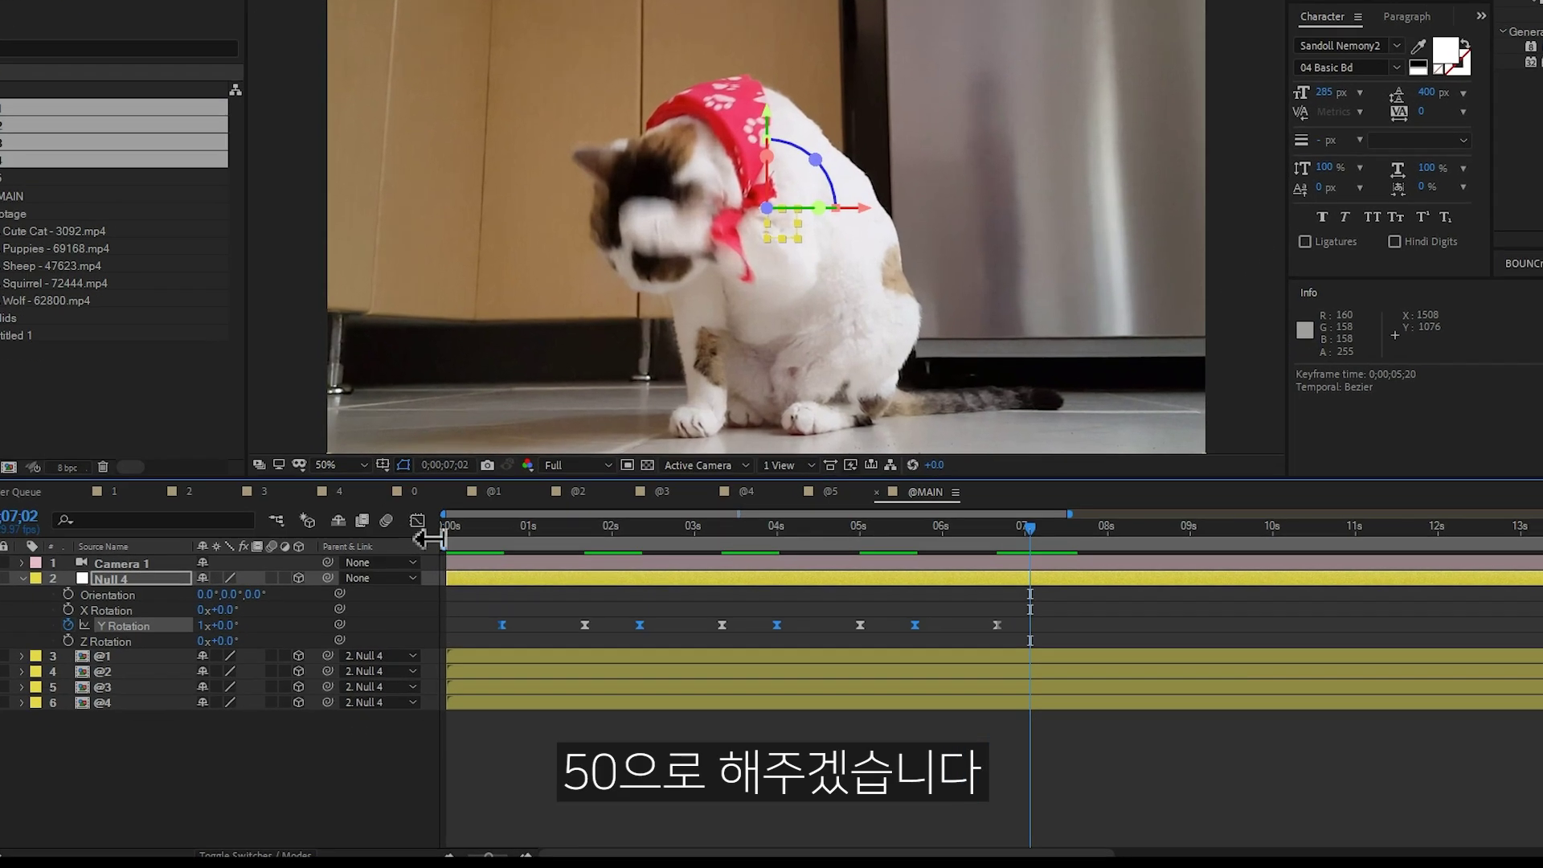
left_click(408, 573)
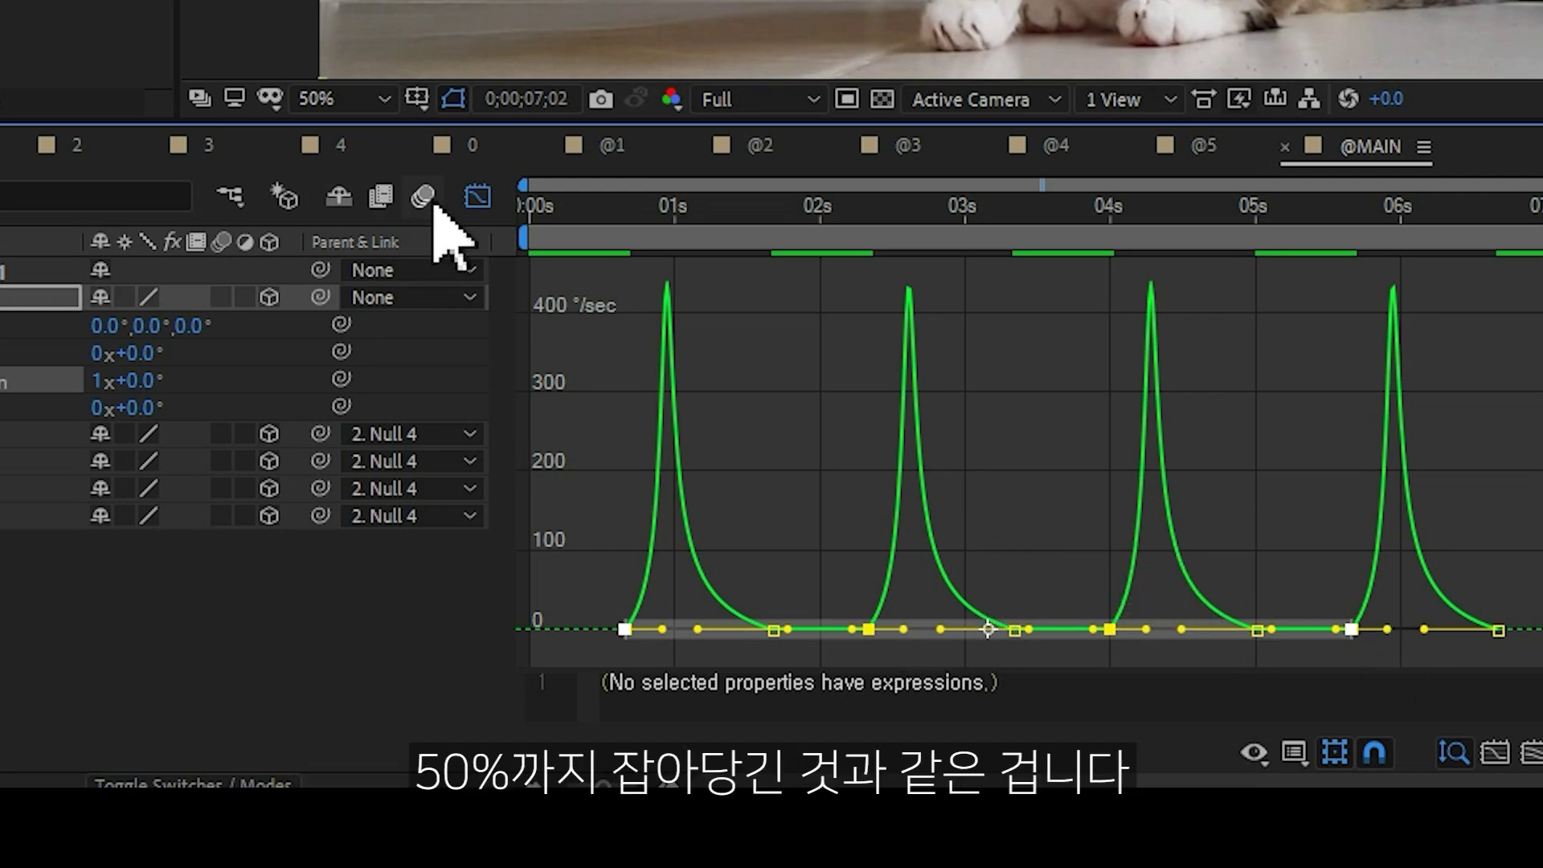
left_click(478, 196)
key("space")
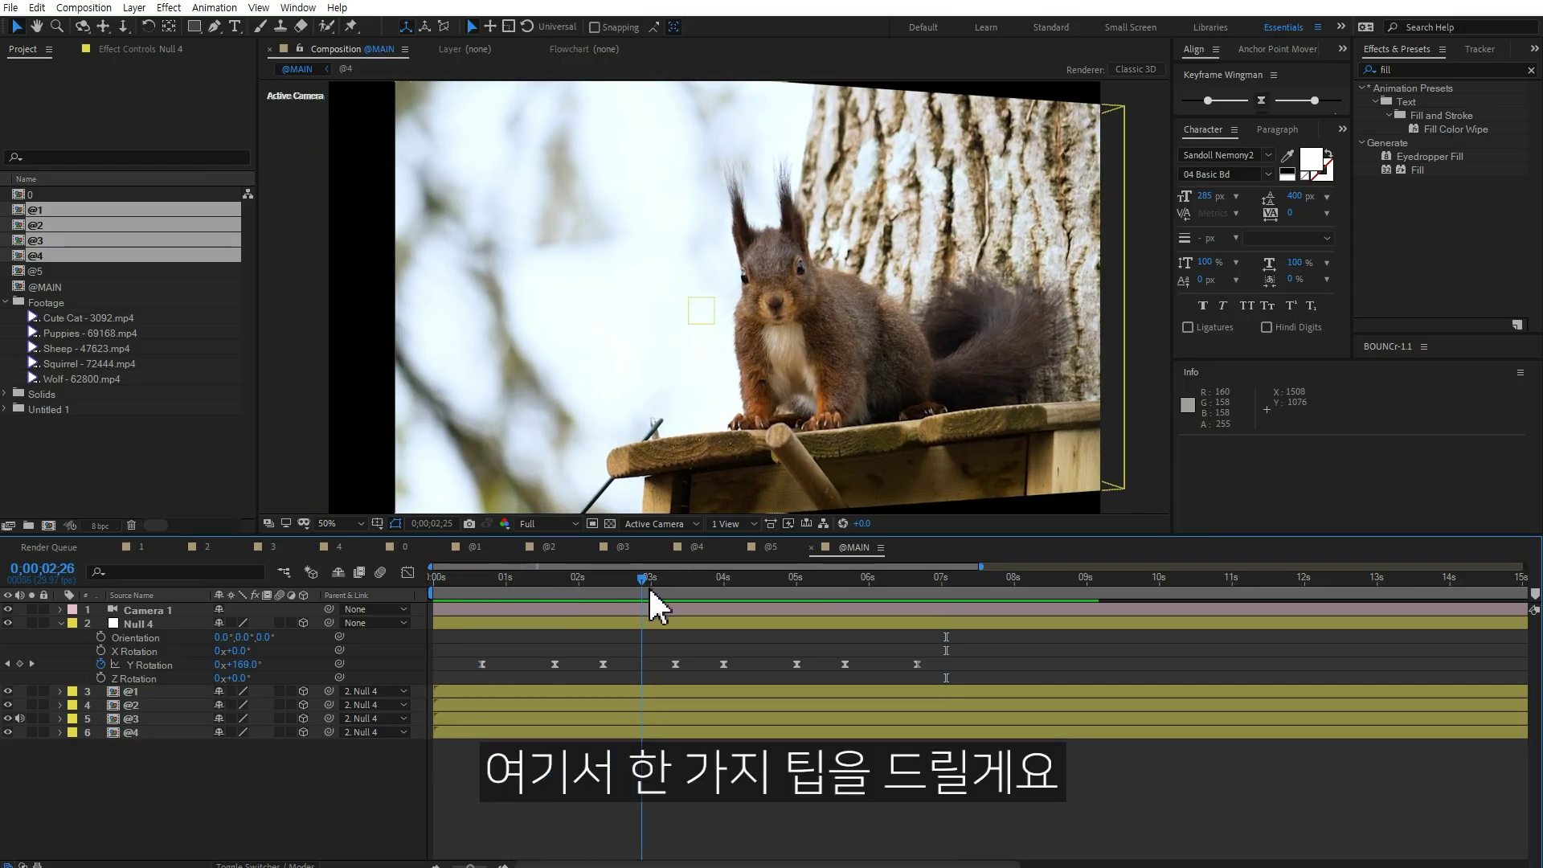
left_click_drag(649, 594, 885, 599)
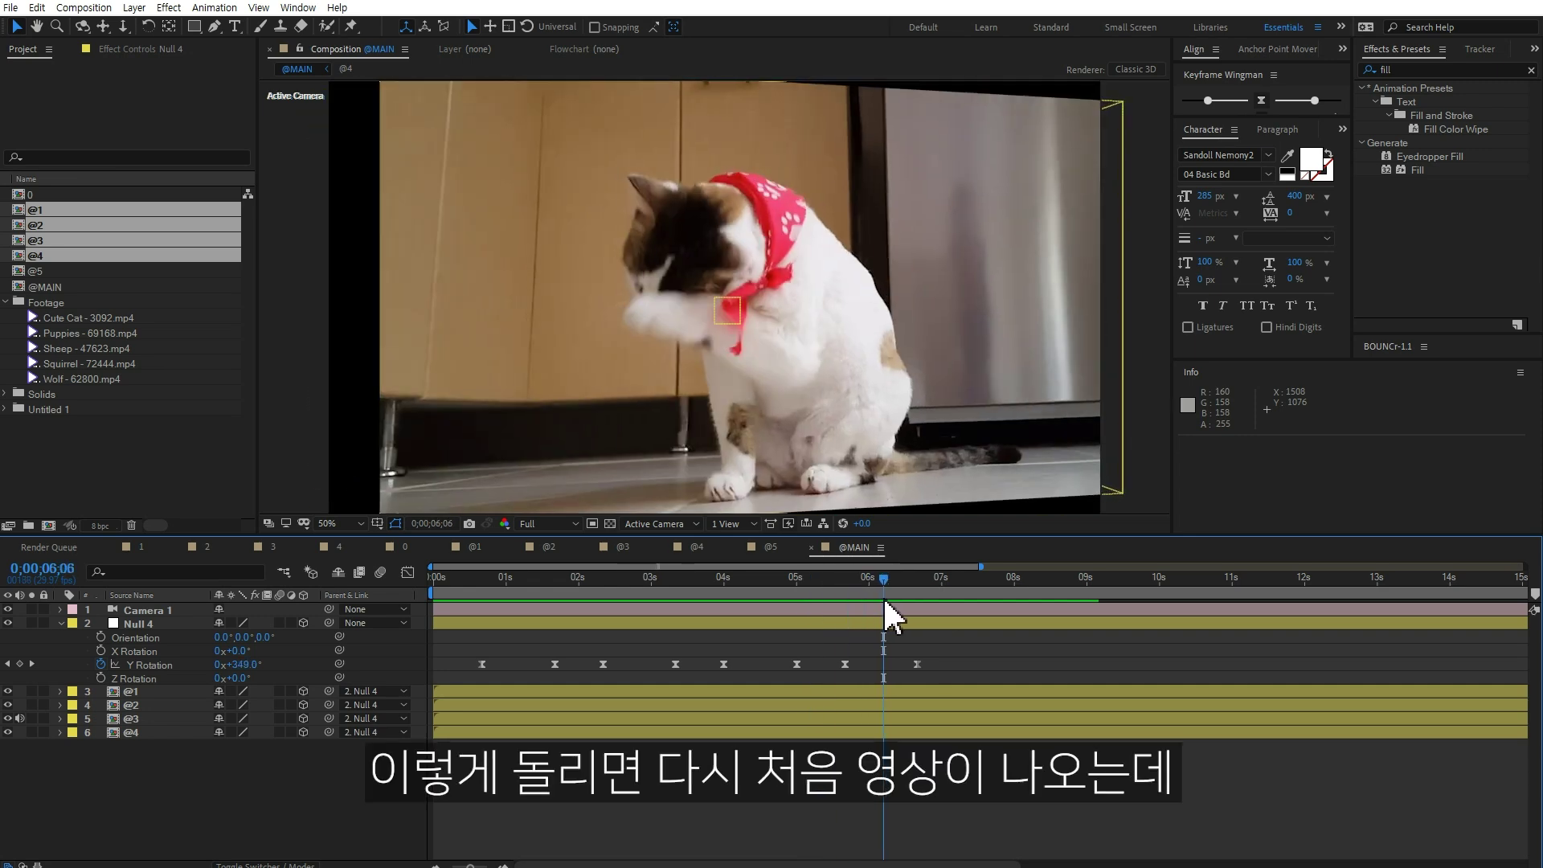
Step: Orbit around the box, restore the head-on view, and move the playhead to 0;00;05;20
left_click_drag(434, 97, 903, 402)
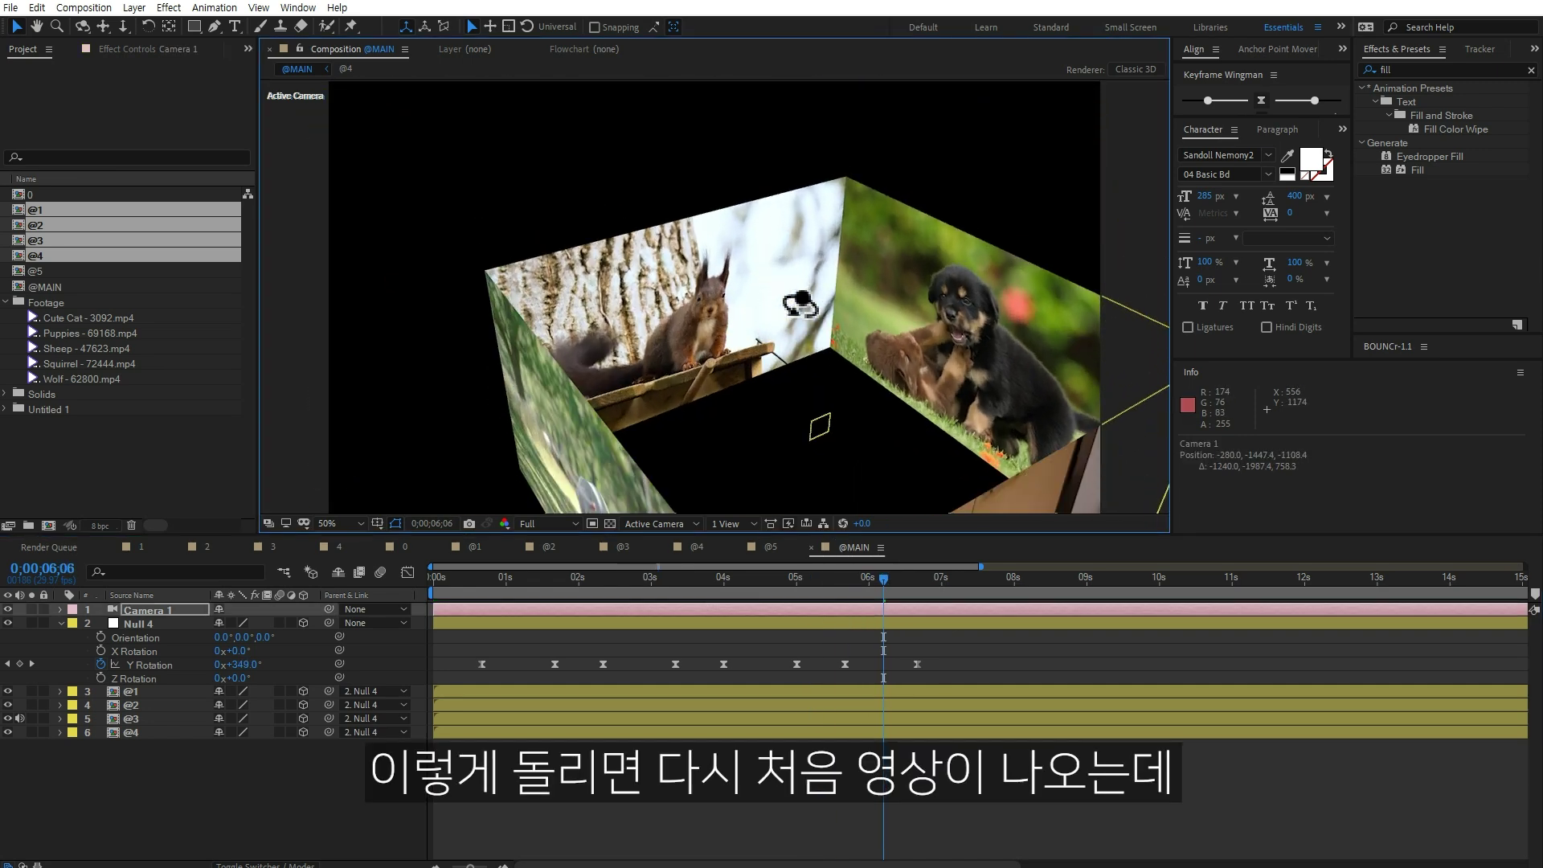
left_click_drag(834, 346, 767, 268)
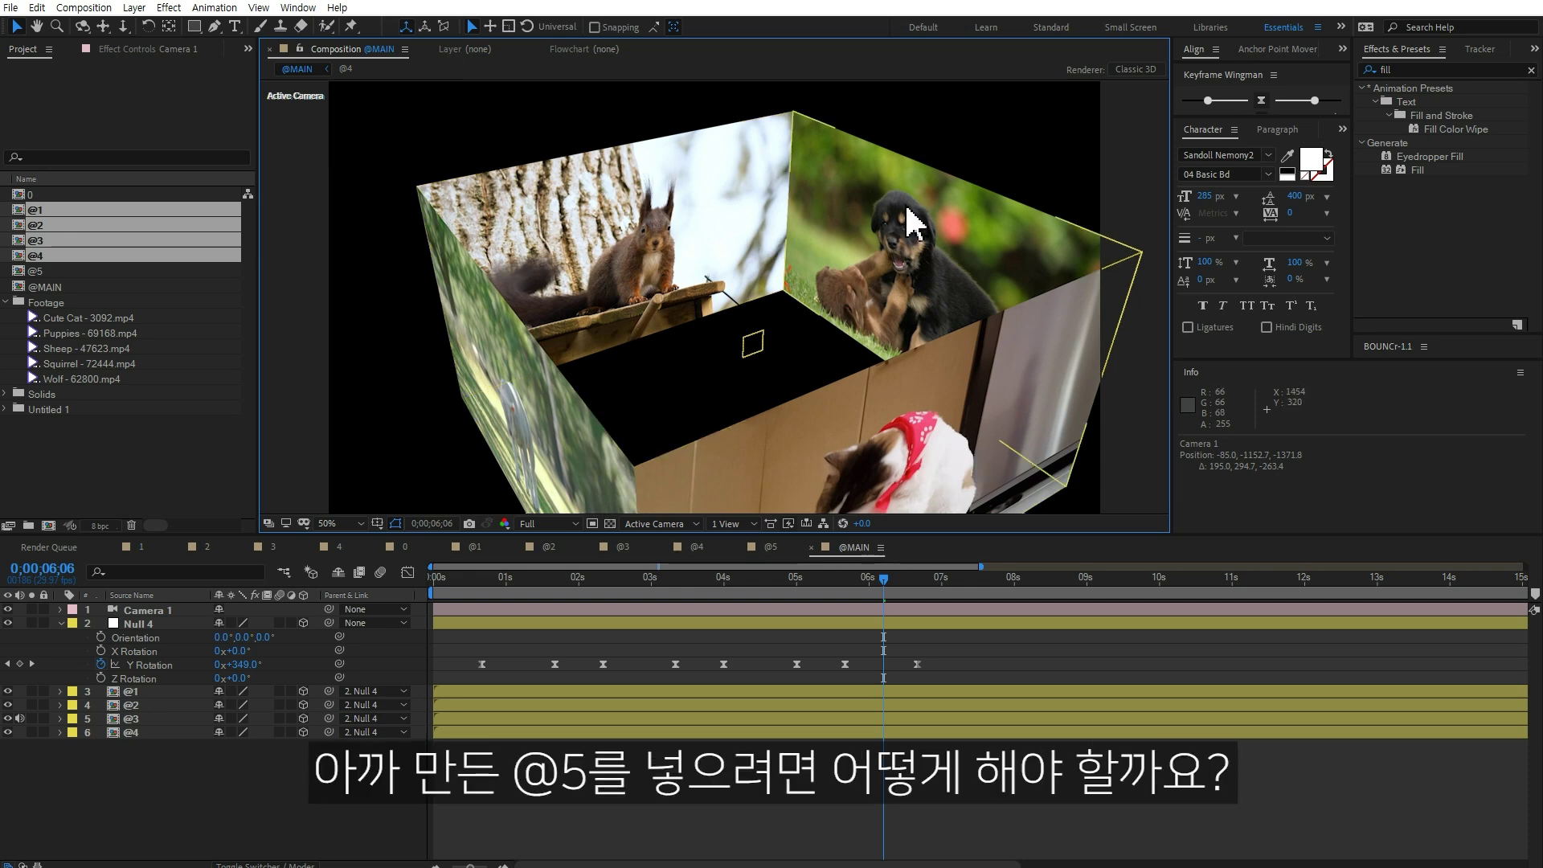
key("ctrl+z")
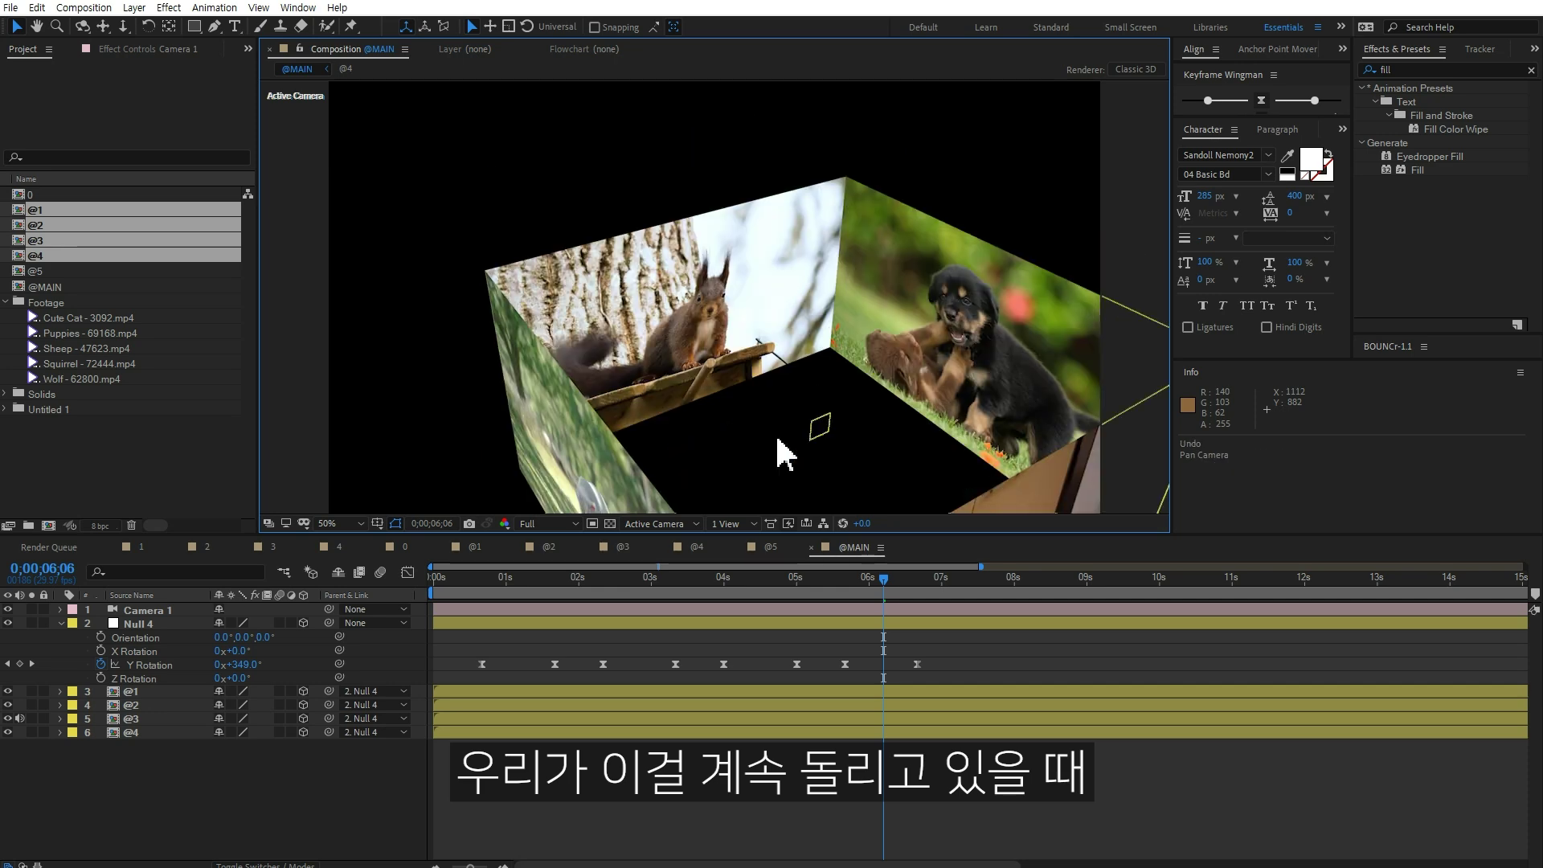
key("ctrl+z")
mouse_move(817, 586)
left_mouse_down()
mouse_move(882, 590)
mouse_move(859, 595)
left_mouse_up()
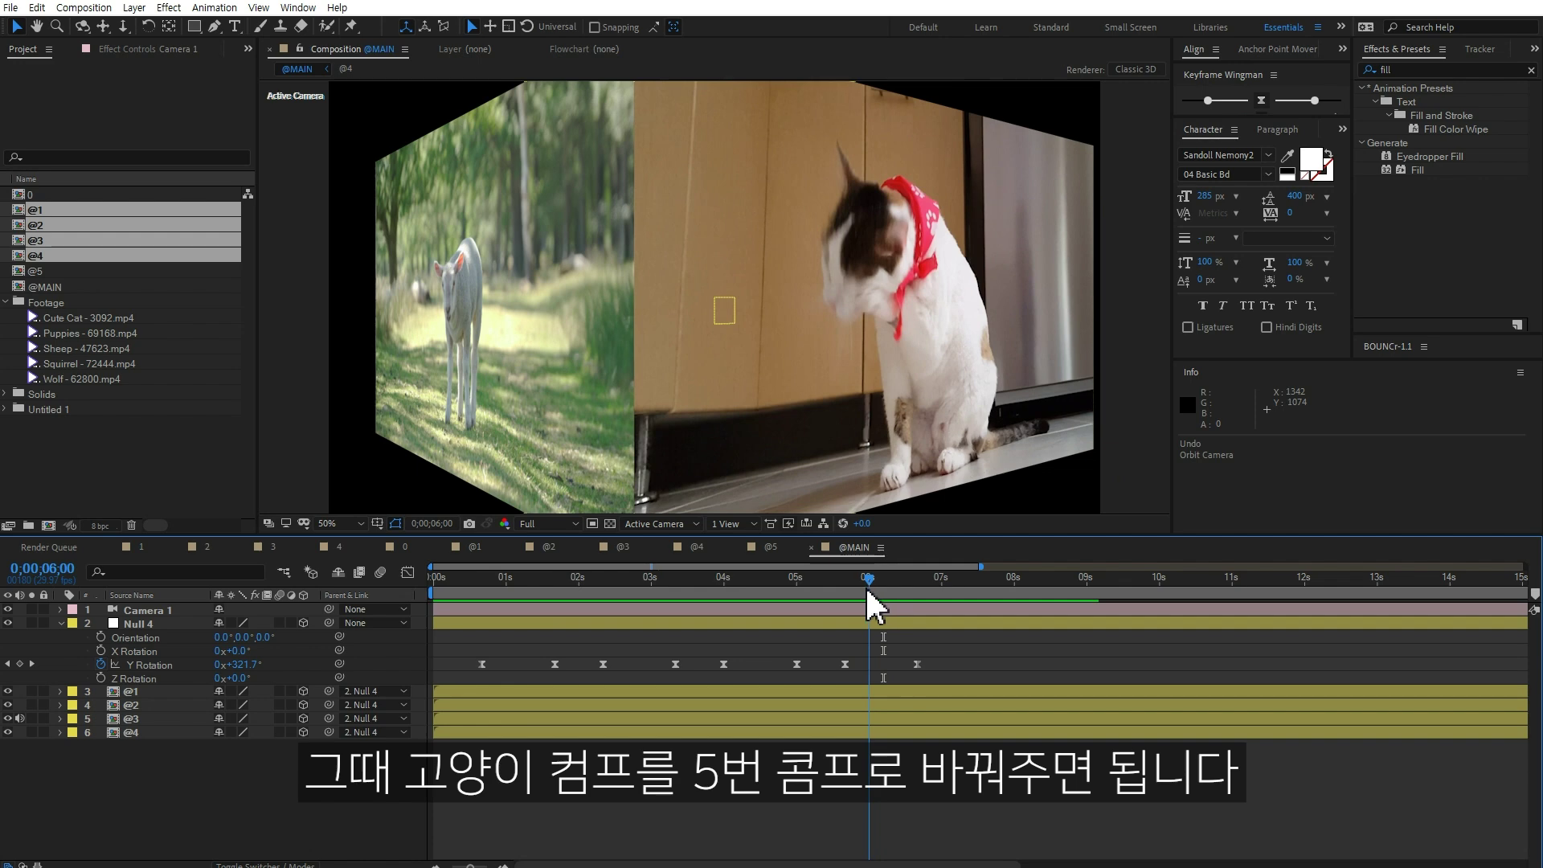
Step: Split the @1 cat layer at 5;20 and replace the later part's source with the @5 wolf comp
left_click(168, 695)
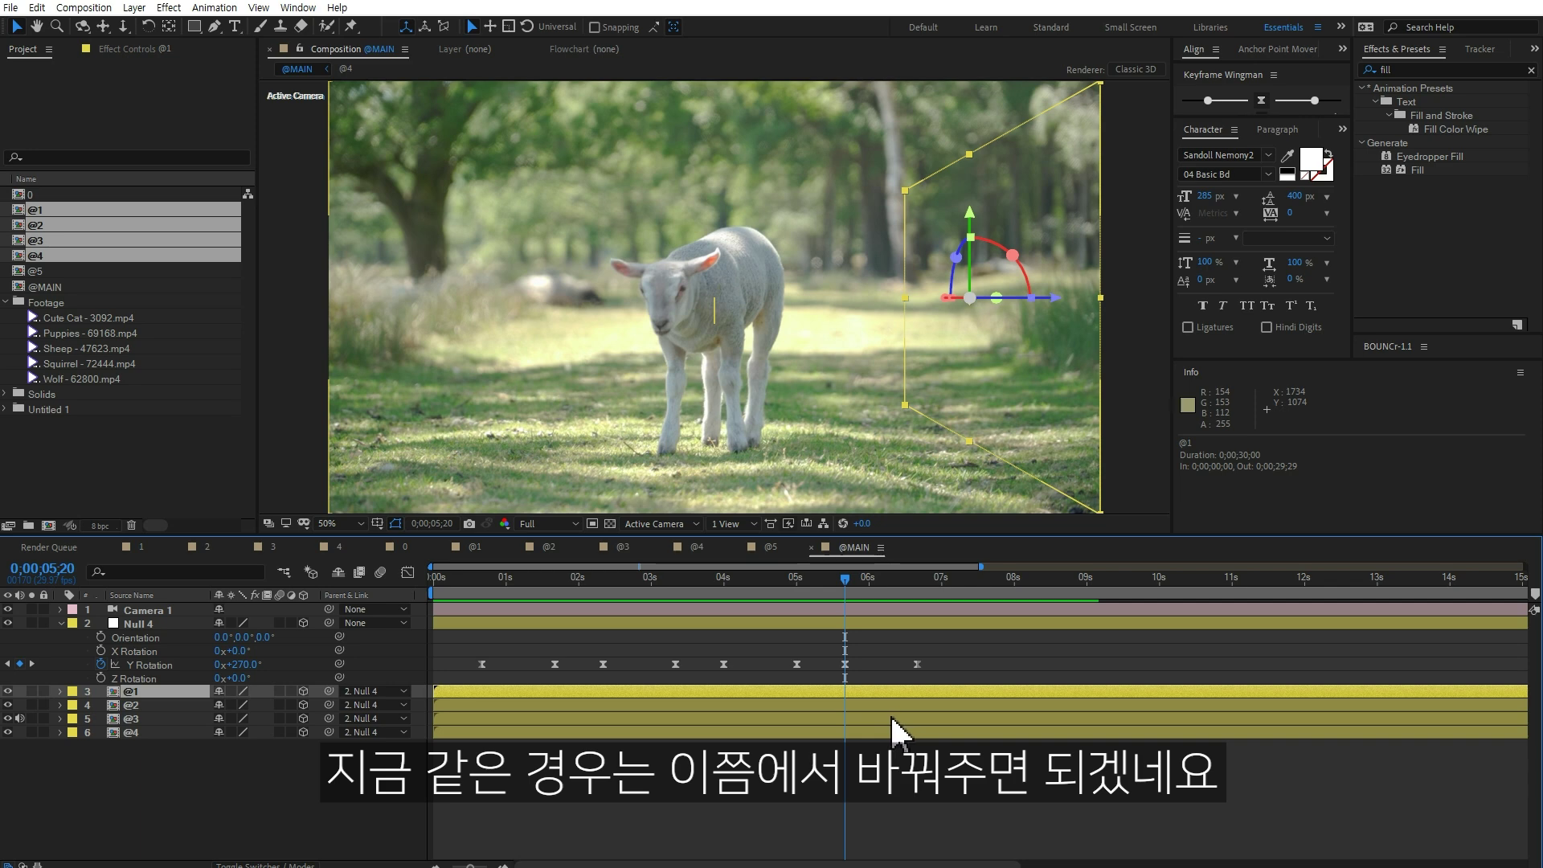
key("ctrl+shift+d")
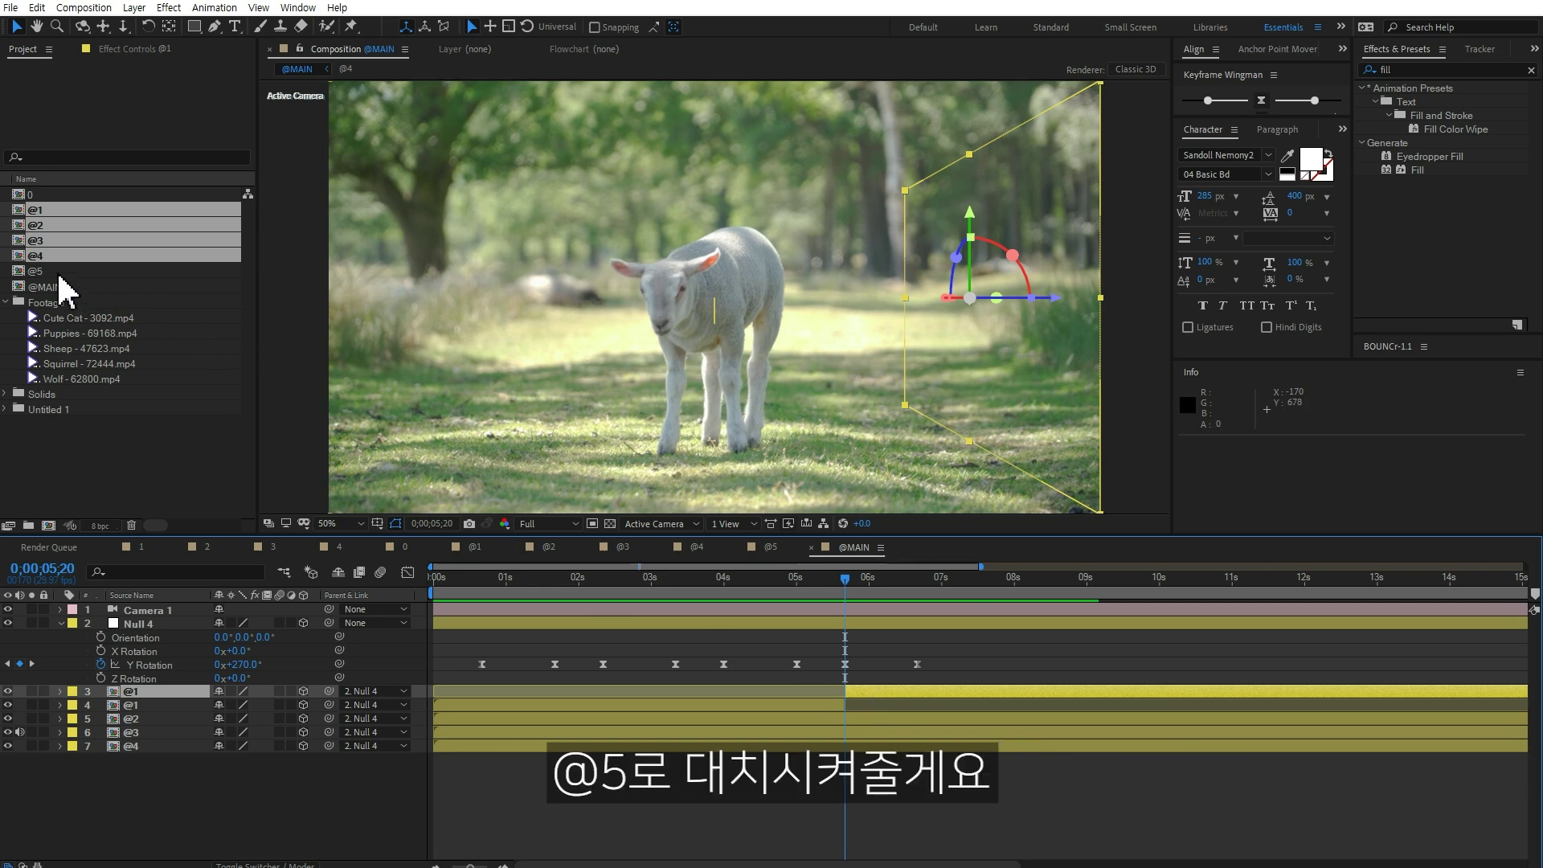
left_click_drag(59, 275, 962, 670)
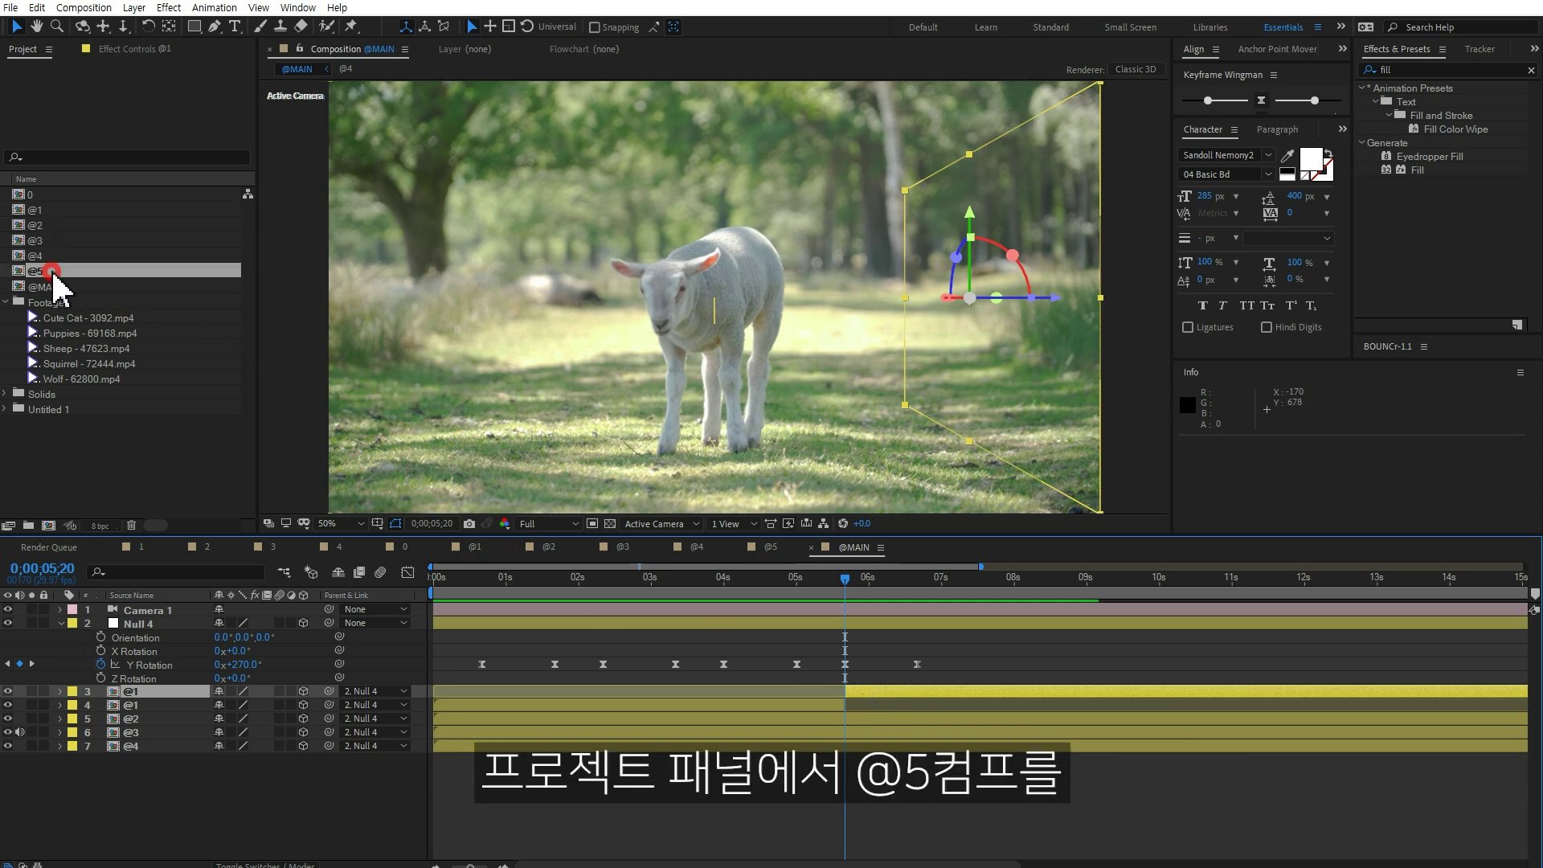
key("alt")
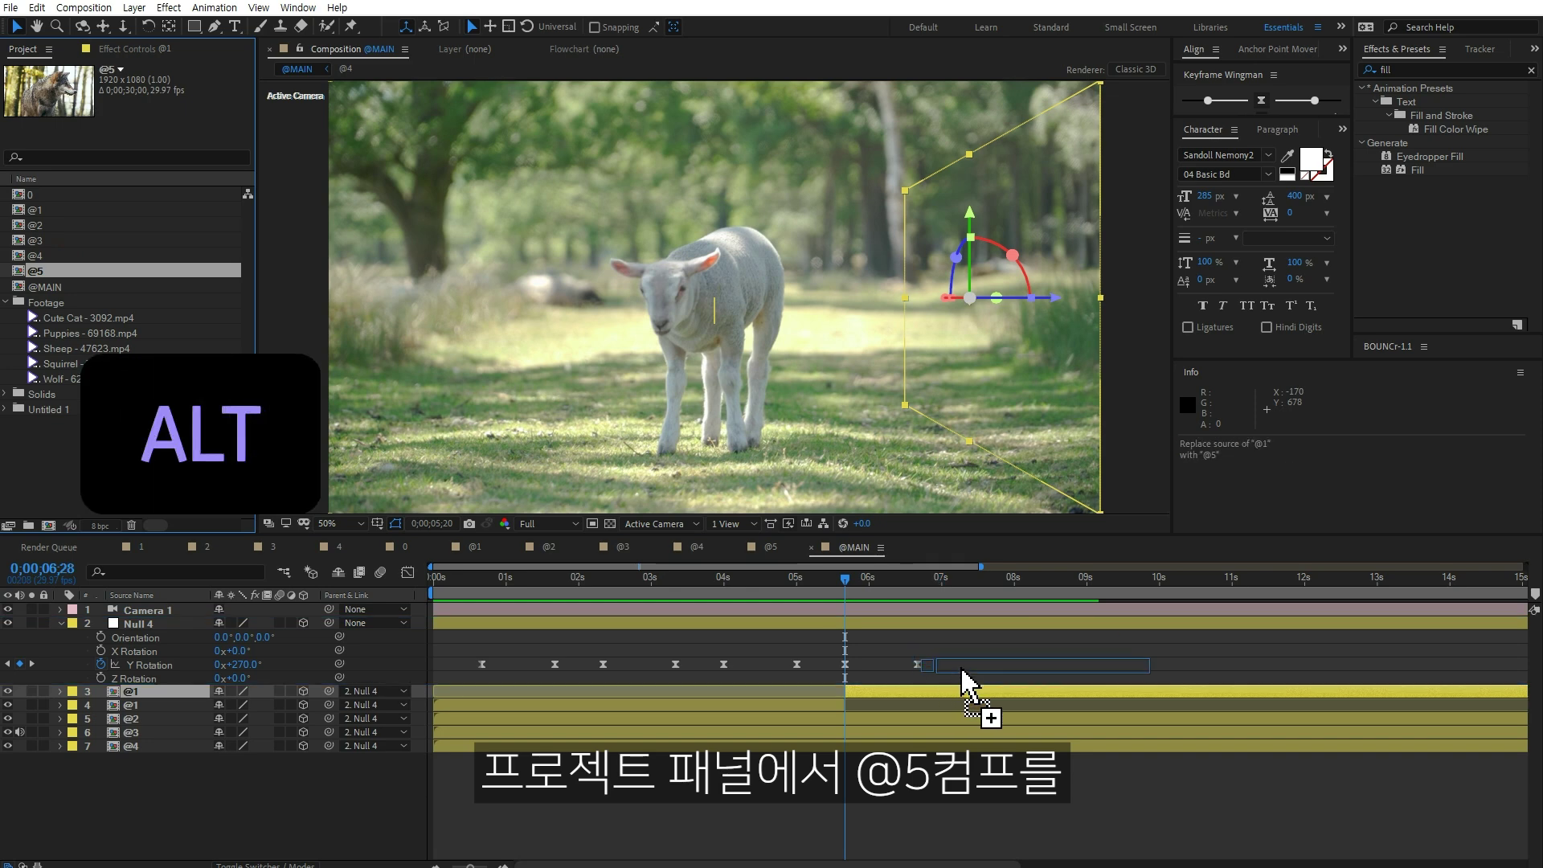
left_click_drag(962, 670, 964, 673)
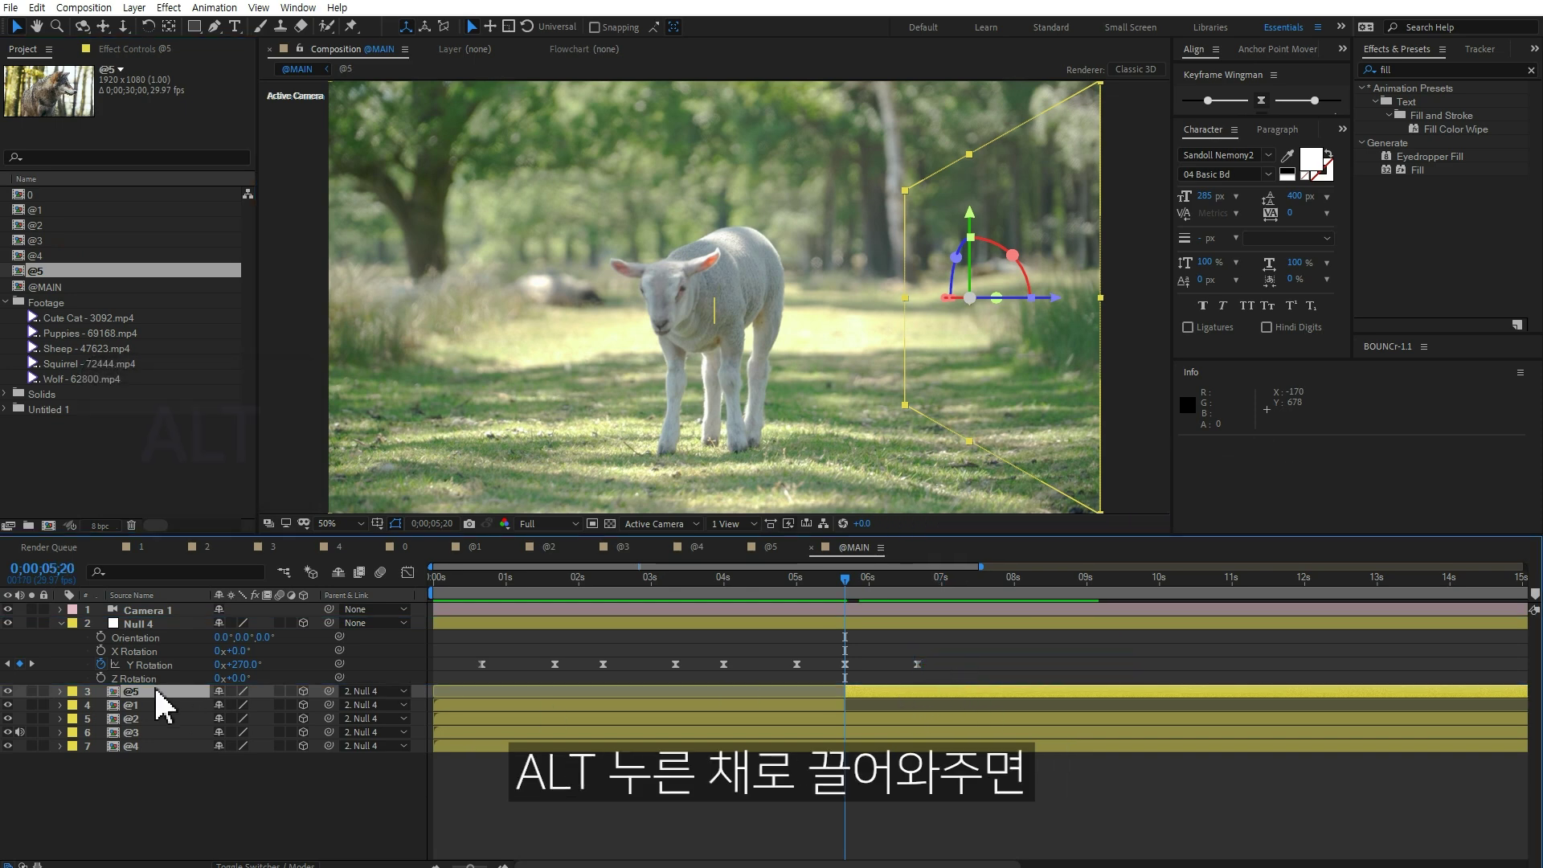
left_click_drag(848, 594, 943, 586)
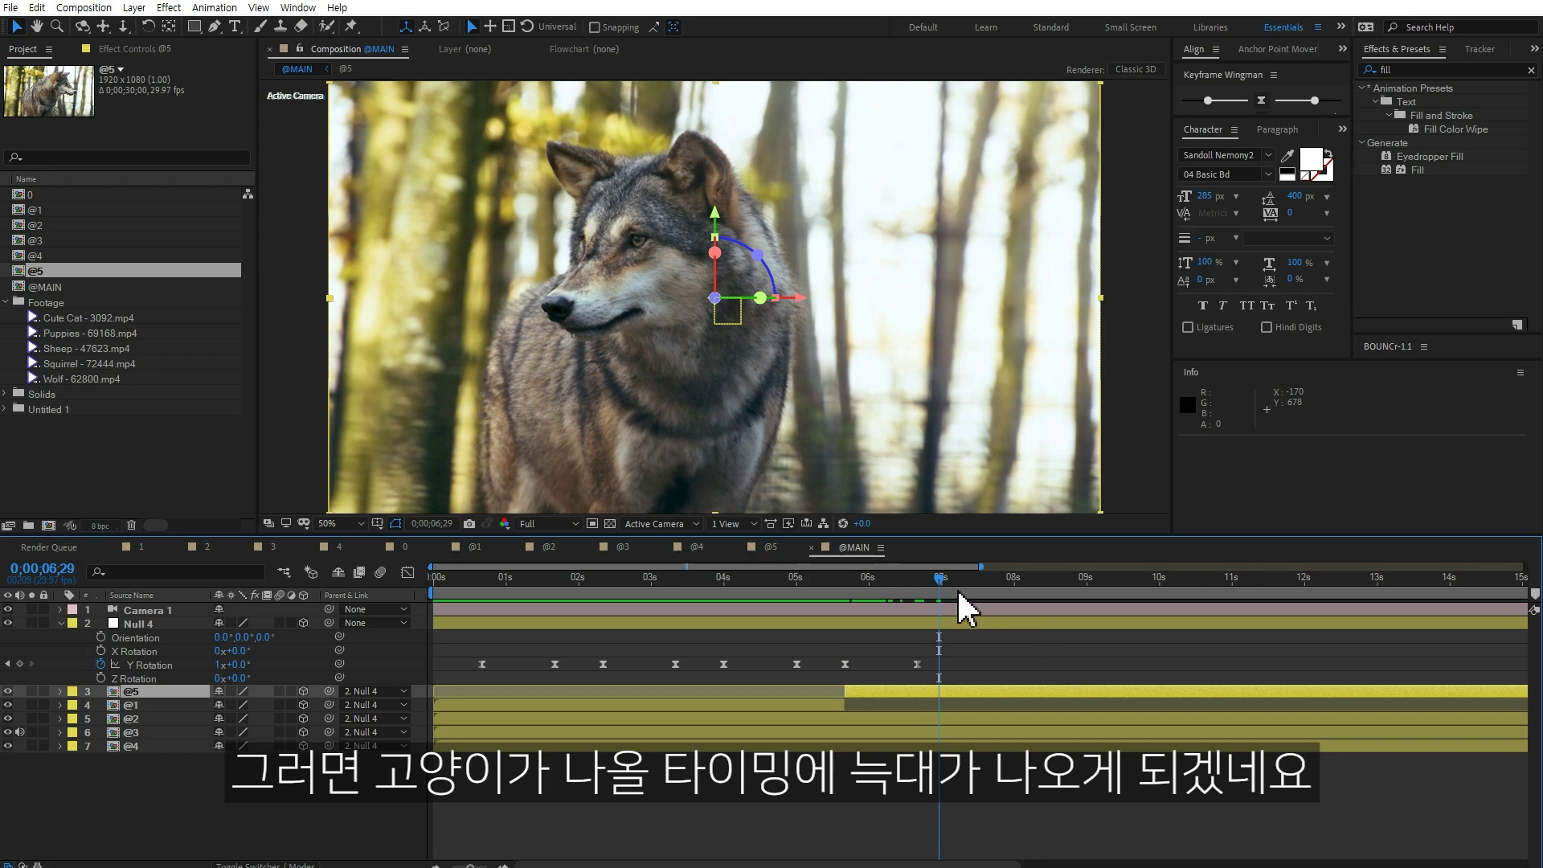